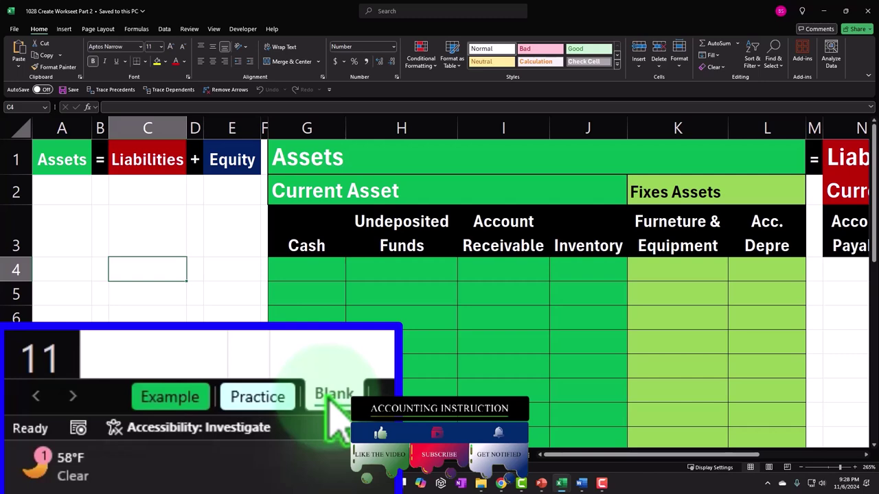
# - Examine the Assets, Liabilities and Equity summary columns on the Example sheet, including the equity formula in I4
pyautogui.click(180, 402)
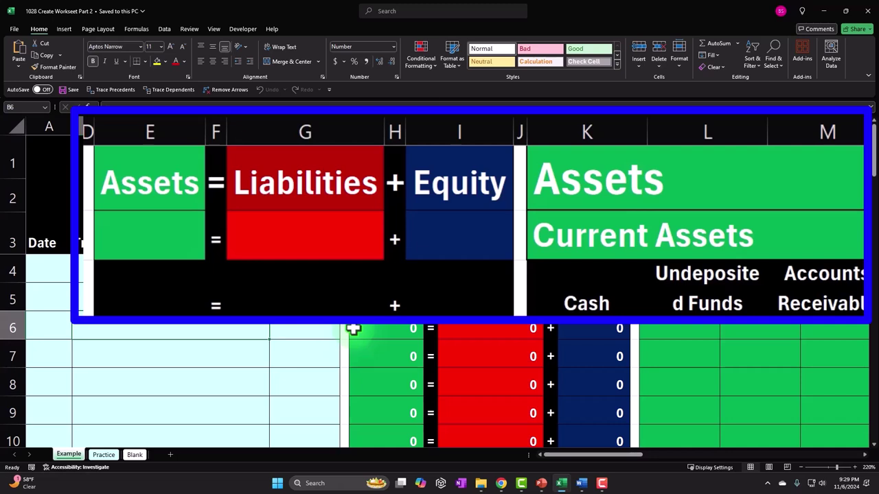
pyautogui.click(148, 153)
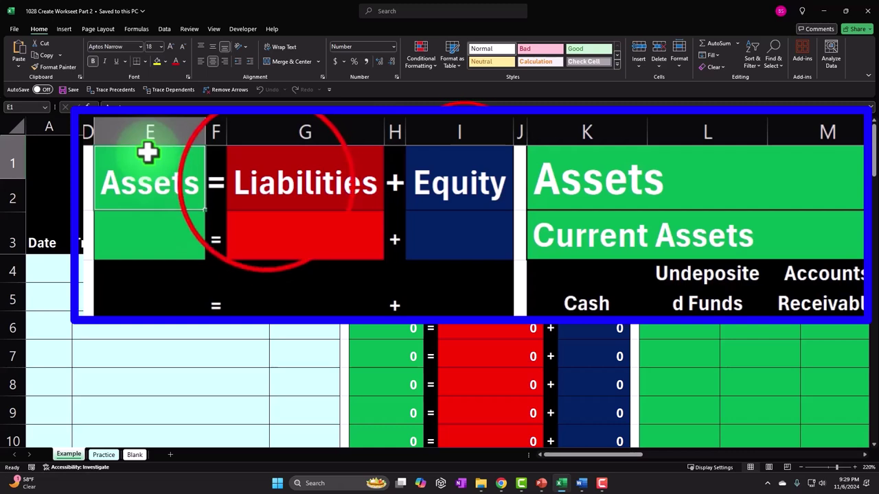
pyautogui.click(259, 182)
pyautogui.click(436, 166)
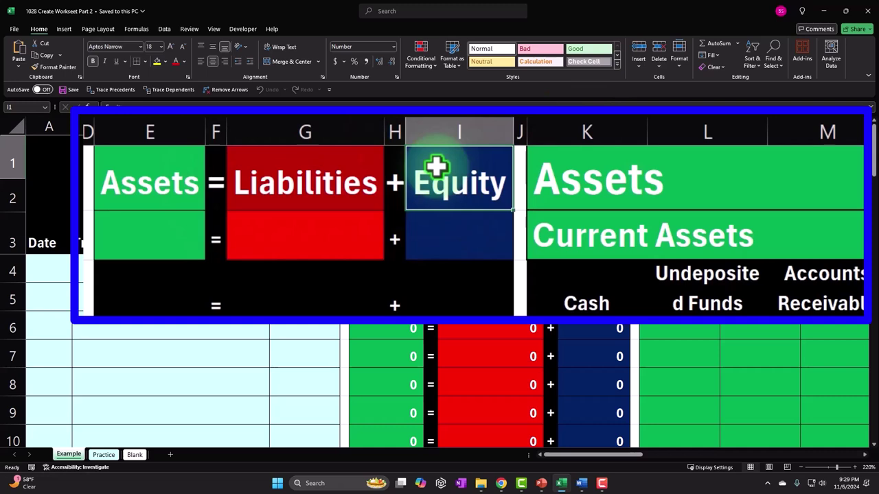
pyautogui.press('Down')
pyautogui.press('Down')
pyautogui.press('Down')
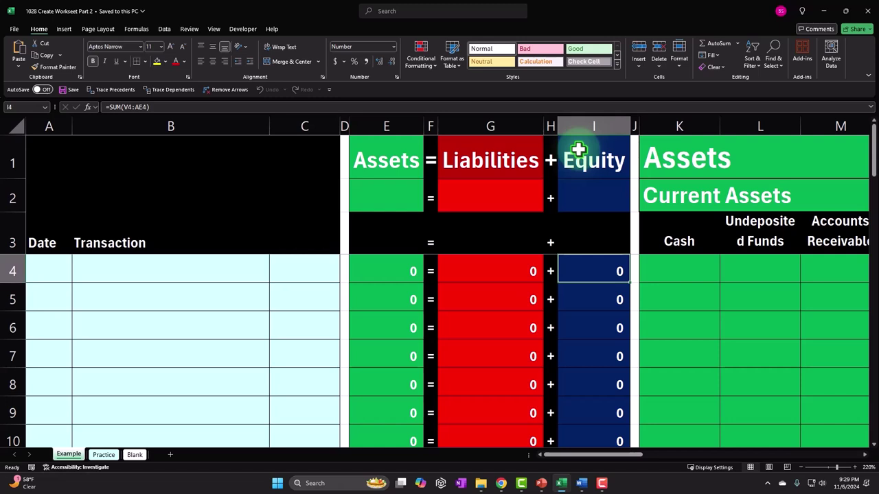
# - Review the Assets block on the Example sheet, including its current and fixed asset subheadings
pyautogui.press('Up')
pyautogui.press('Right')
pyautogui.press('Right')
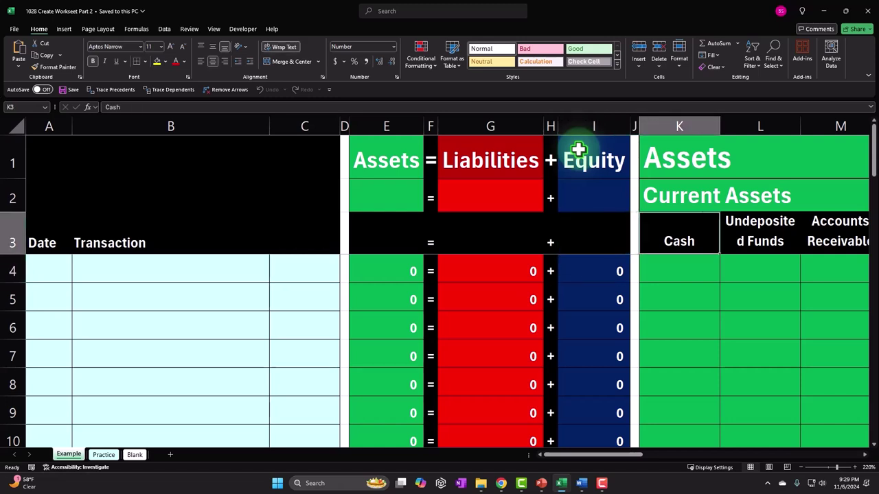
pyautogui.press('Right')
pyautogui.press('Right')
pyautogui.press('Right')
pyautogui.press('Right')
pyautogui.press('Right')
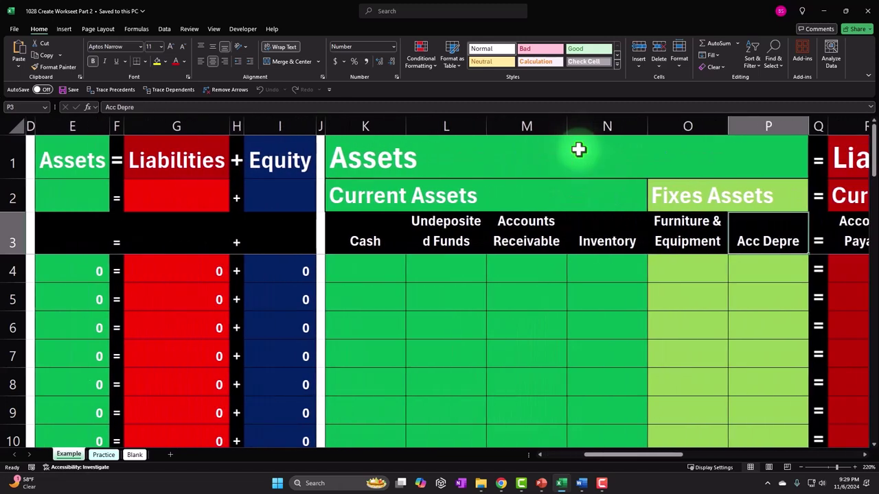
pyautogui.click(367, 150)
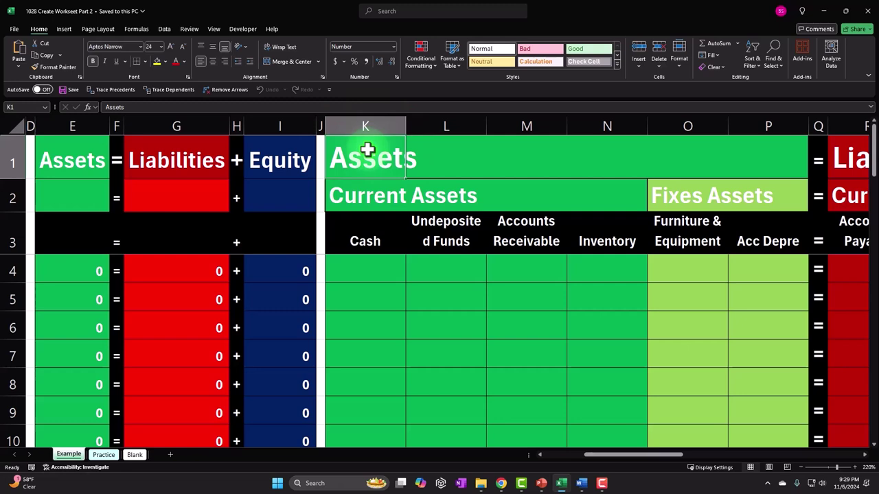
pyautogui.press('Down')
pyautogui.press('Right')
pyautogui.press('Right')
pyautogui.press('Right')
pyautogui.press('Right')
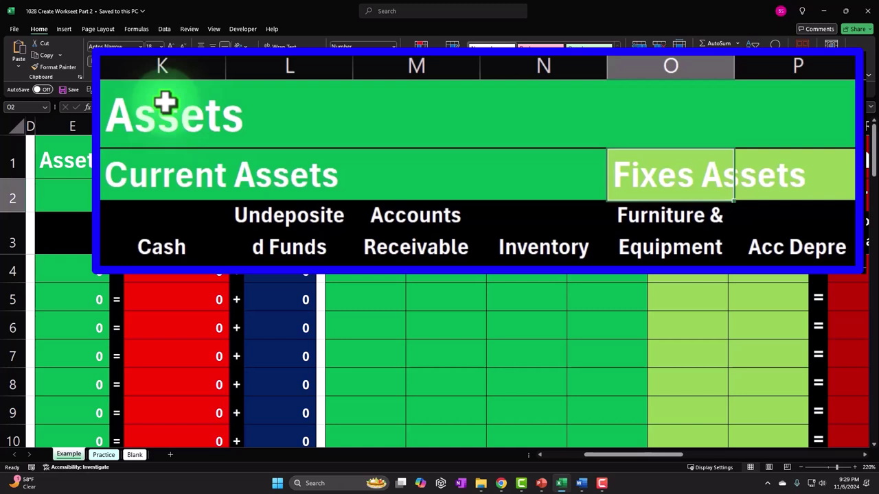
# - Review the asset account headings in row 3 of the Example sheet, from Cash through Acc Depre
pyautogui.press('Down')
pyautogui.press('Left')
pyautogui.press('Left')
pyautogui.press('Left')
pyautogui.press('Left')
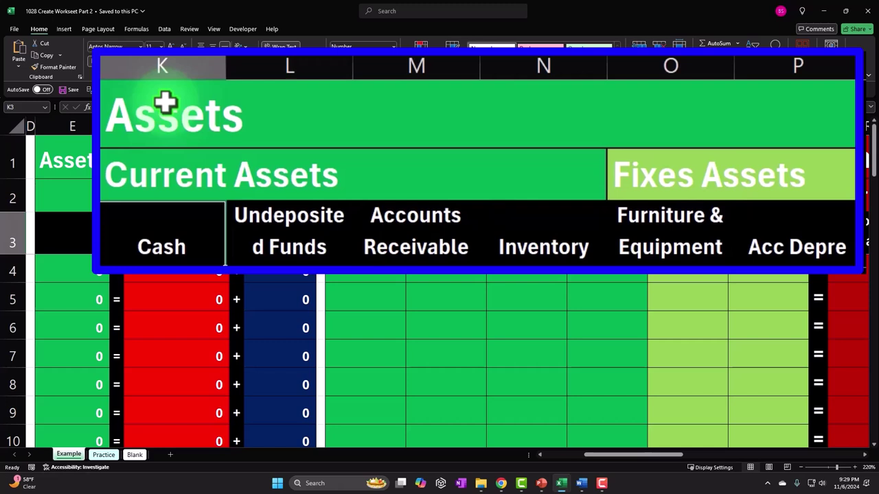
pyautogui.press('Right')
pyautogui.press('Right')
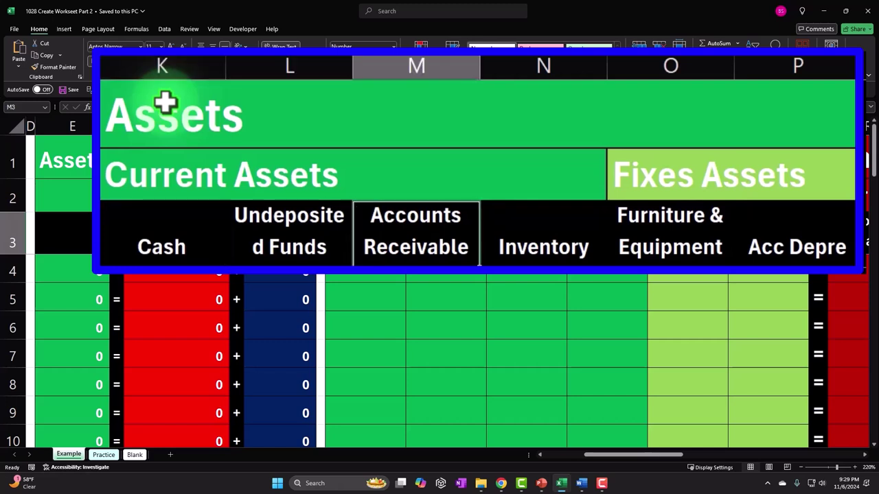
pyautogui.press('Right')
pyautogui.press('Right')
pyautogui.press('Right')
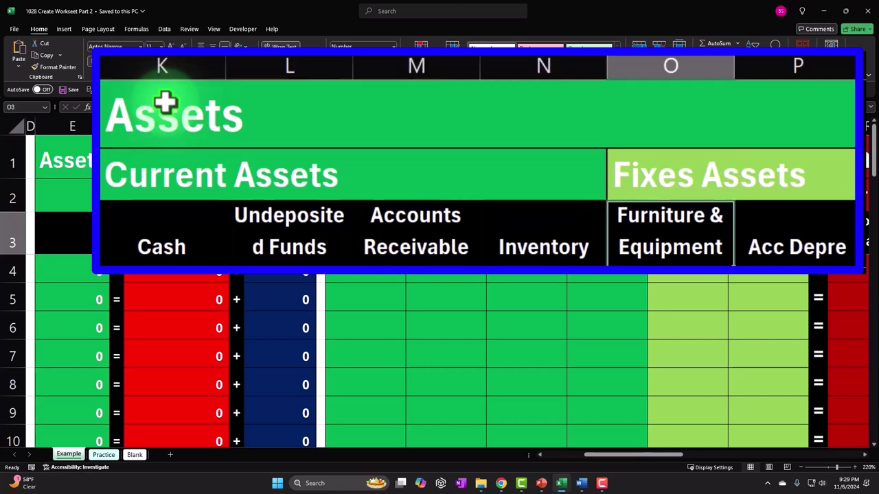
pyautogui.press('Right')
# - Review the Liabilities heading, the Current Liabilities subheading and the liability account names on the Example sheet
pyautogui.press('Right')
pyautogui.press('Right')
pyautogui.press('Right')
pyautogui.press('Right')
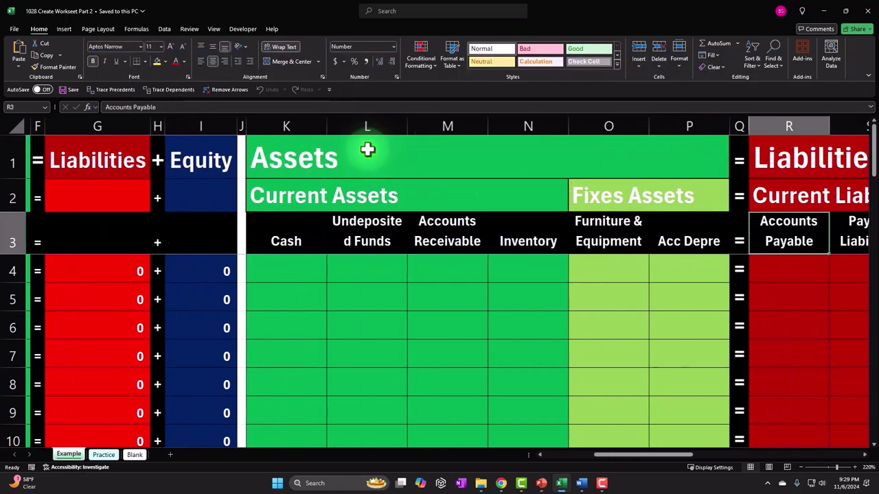
pyautogui.press('Up')
pyautogui.press('Up')
pyautogui.press('Left')
pyautogui.press('Left')
pyautogui.press('Left')
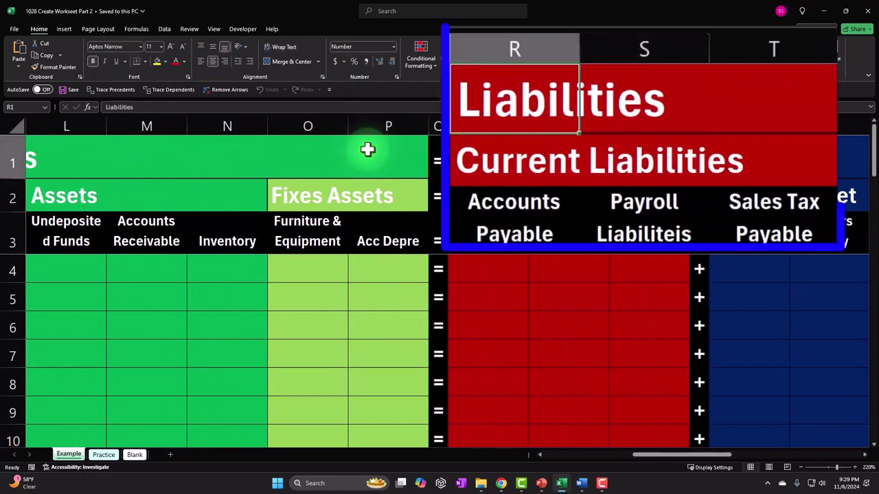
pyautogui.press('Down')
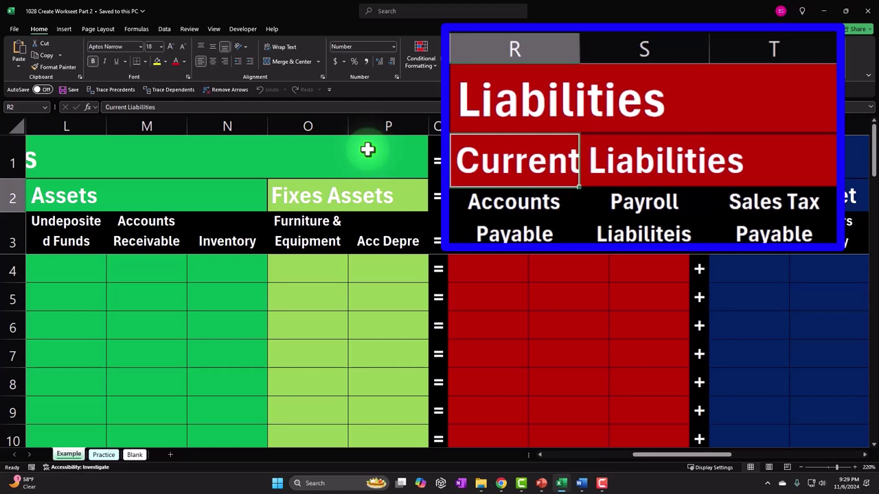
pyautogui.press('Down')
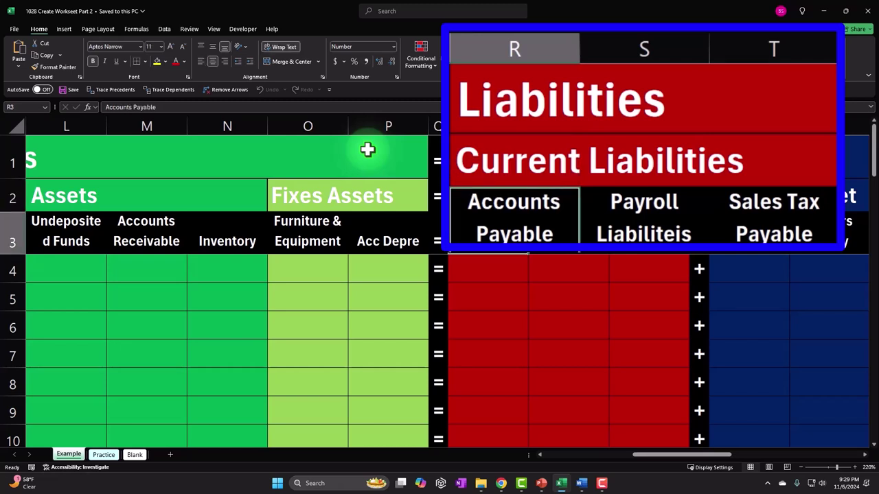
pyautogui.press('Right')
pyautogui.press('Right')
pyautogui.press('Right')
pyautogui.press('Right')
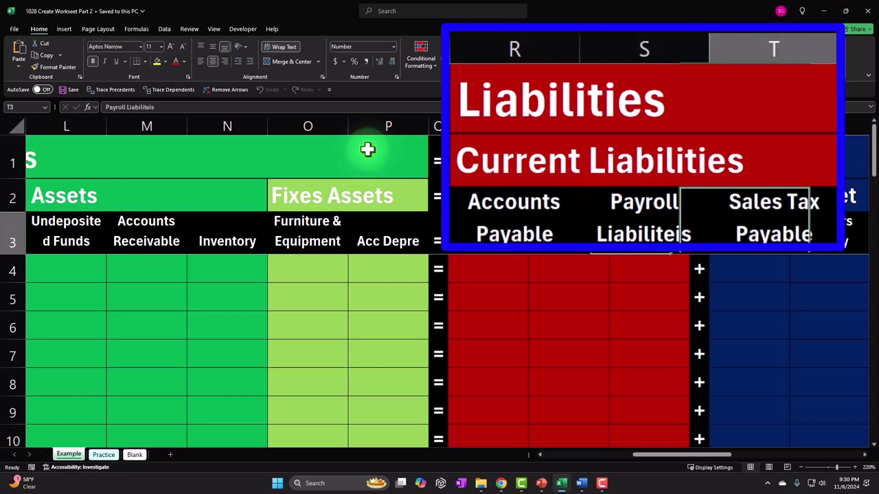
# - Examine the Equity heading on the Example sheet and its Balance Sheet and Income Statement subheadings
pyautogui.press('Right')
pyautogui.press('Right')
pyautogui.press('Right')
pyautogui.press('Right')
pyautogui.press('Right')
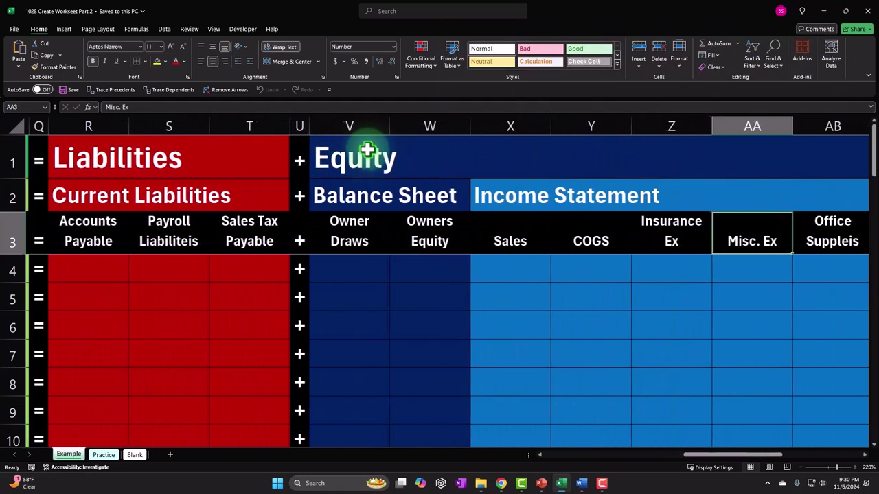
pyautogui.press('Up')
pyautogui.press('Up')
pyautogui.press('Left')
pyautogui.press('Left')
pyautogui.press('Left')
pyautogui.press('Left')
pyautogui.press('Left')
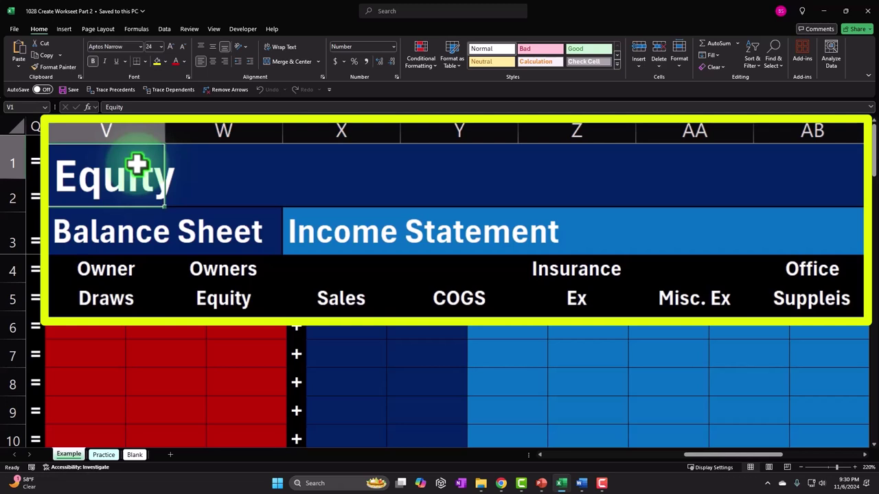
pyautogui.press('Down')
pyautogui.press('Down')
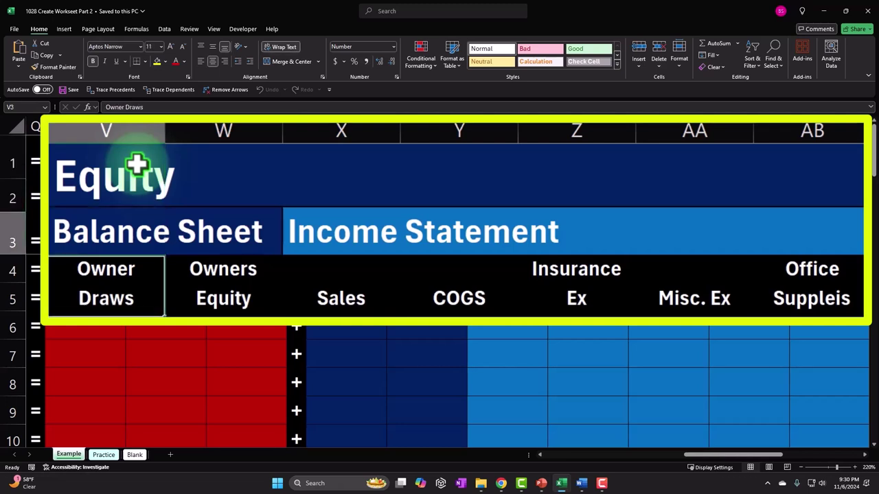
# - Review the equity account headings on the Example sheet, from Owner Draws through Utilities
pyautogui.press('Right')
pyautogui.press('Right')
pyautogui.press('Right')
pyautogui.press('Right')
pyautogui.press('Right')
pyautogui.press('Right')
pyautogui.press('Right')
pyautogui.press('Right')
pyautogui.press('Right')
pyautogui.press('Right')
pyautogui.press('Right')
pyautogui.press('Right')
pyautogui.press('Right')
pyautogui.press('Right')
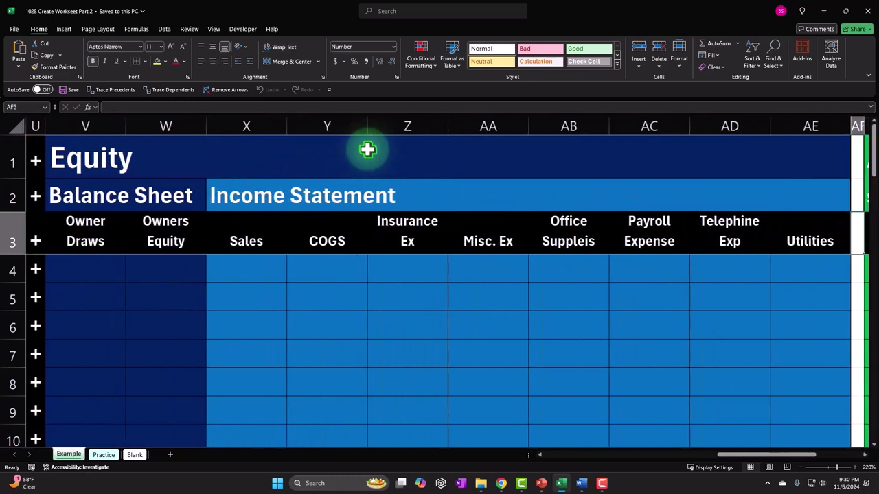
# - Examine the Account Receivable and Account Payable subsidiary ledger headings at the far end of the Example sheet
pyautogui.write('A')
pyautogui.press('Right')
pyautogui.press('Right')
pyautogui.press('Up')
pyautogui.press('Up')
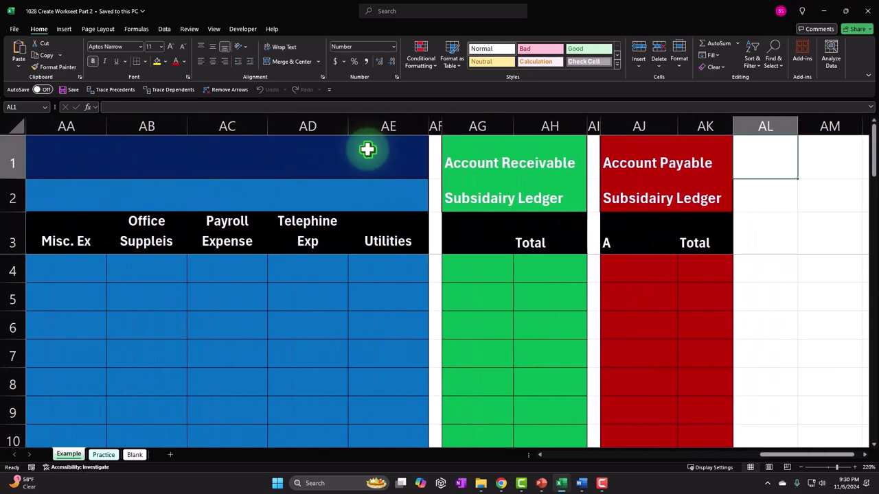
pyautogui.press('Left')
pyautogui.press('Left')
pyautogui.press('Left')
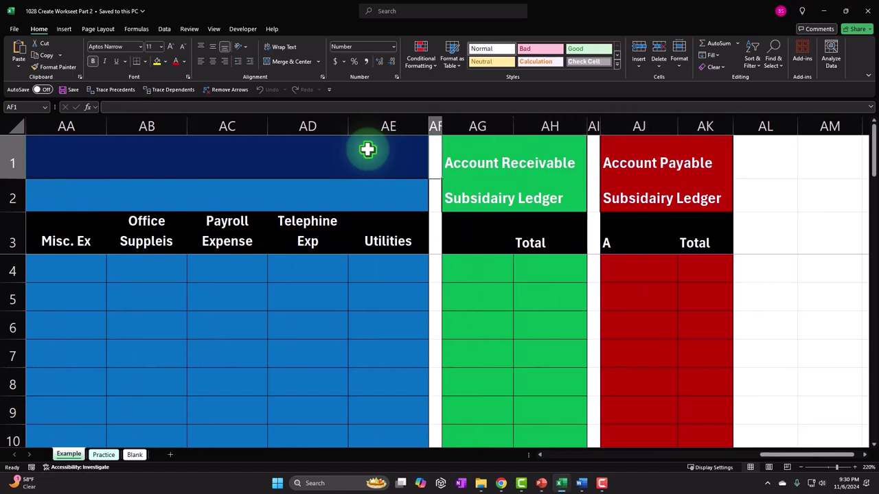
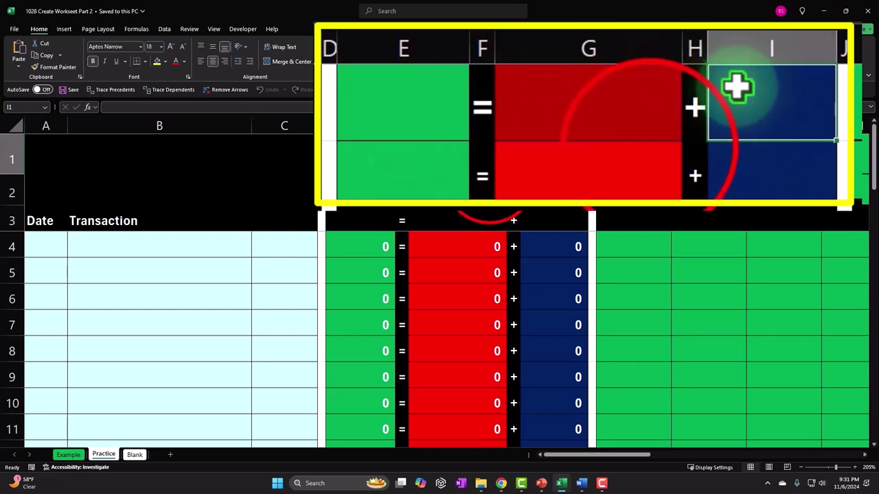
# - Switch from the Practice sheet to the Blank sheet and review the Assets headings in G1:L3
pyautogui.click(489, 177)
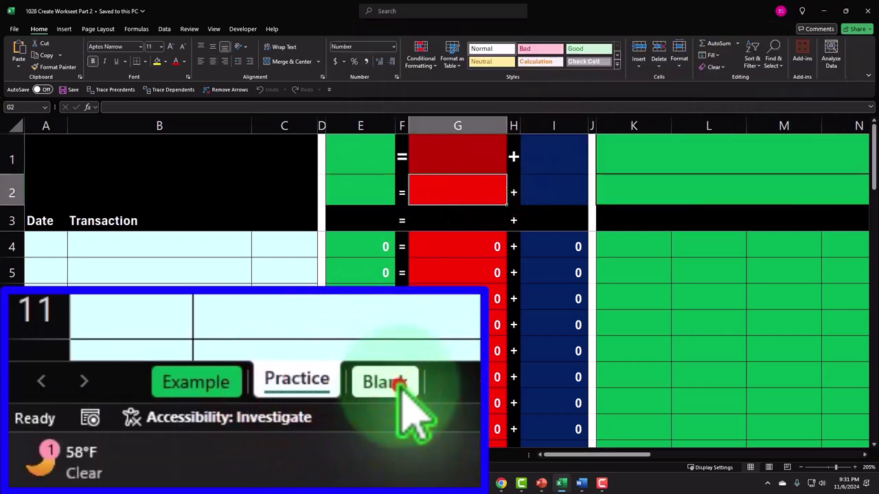
pyautogui.click(173, 453)
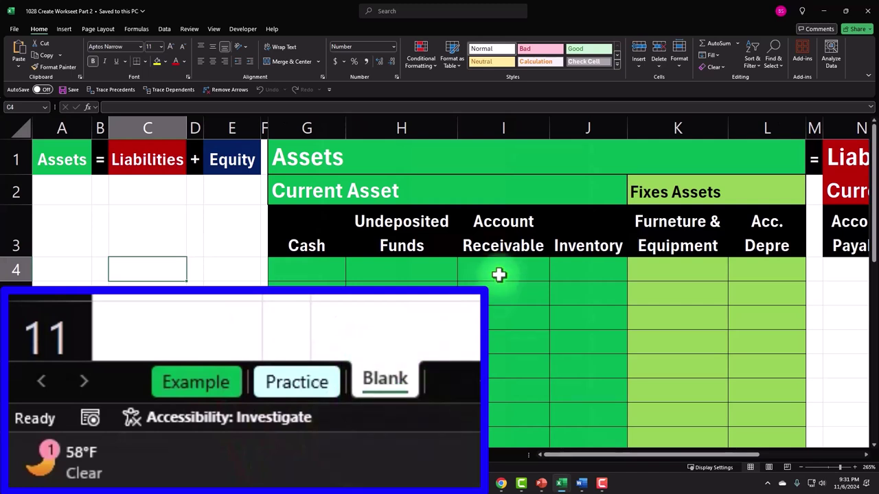
pyautogui.moveTo(93, 175); pyautogui.dragTo(354, 206)
pyautogui.moveTo(303, 152); pyautogui.dragTo(741, 227)
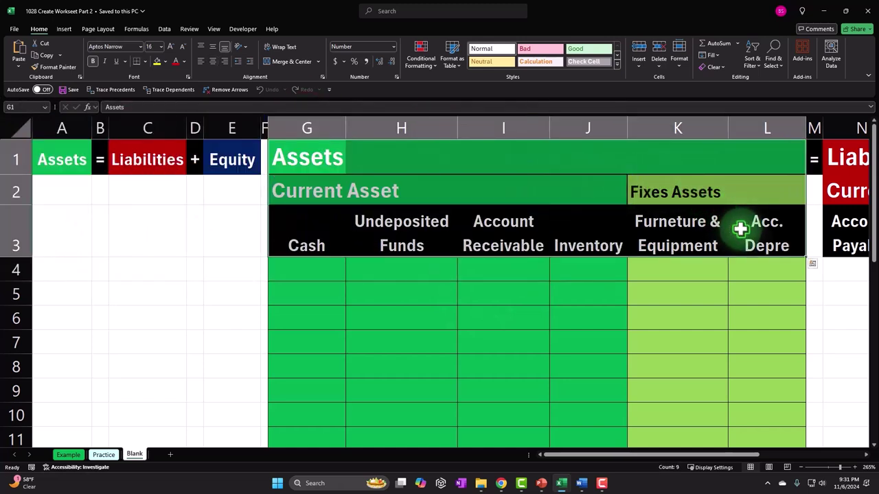
# - Review the Liabilities, Current Liabilities and account name headings in N1:P3 of the Blank sheet
pyautogui.press('Right')
pyautogui.press('Right')
pyautogui.press('Right')
pyautogui.press('Right')
pyautogui.press('Right')
pyautogui.press('Right')
pyautogui.press('Right')
pyautogui.press('Right')
pyautogui.press('Right')
pyautogui.press('Right')
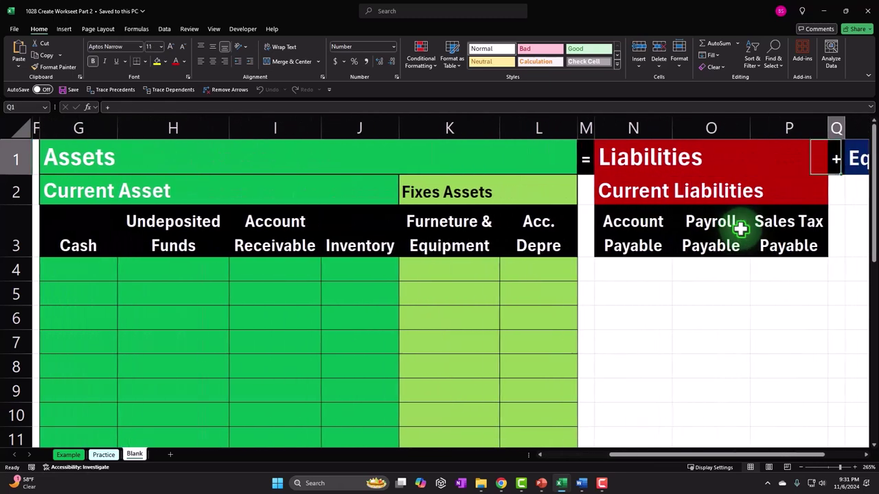
pyautogui.press('Right')
pyautogui.press('Right')
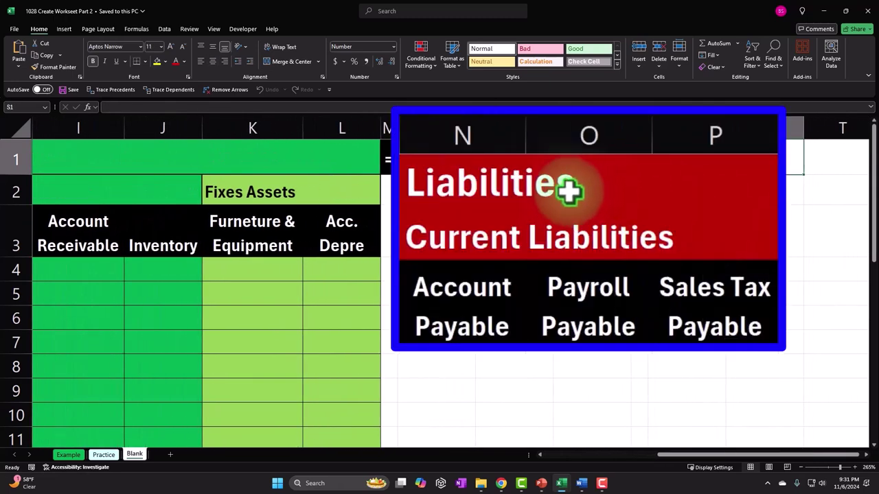
pyautogui.moveTo(435, 160); pyautogui.dragTo(701, 159)
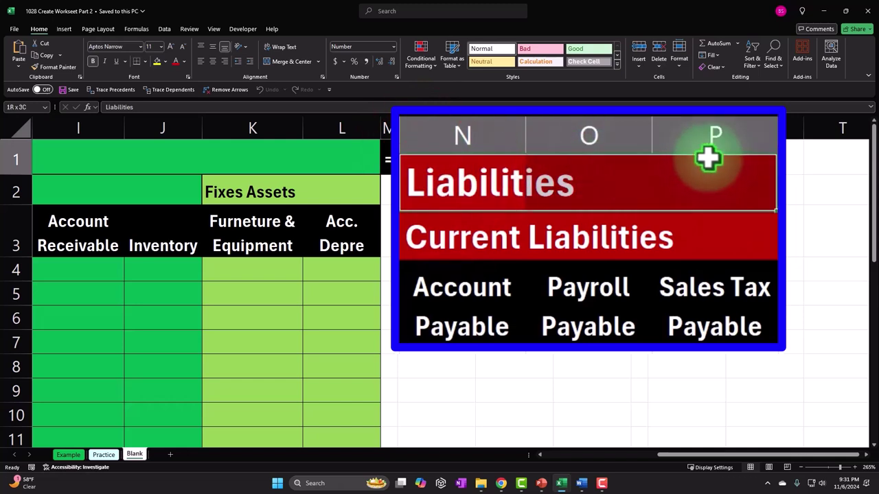
pyautogui.moveTo(474, 235); pyautogui.dragTo(748, 234)
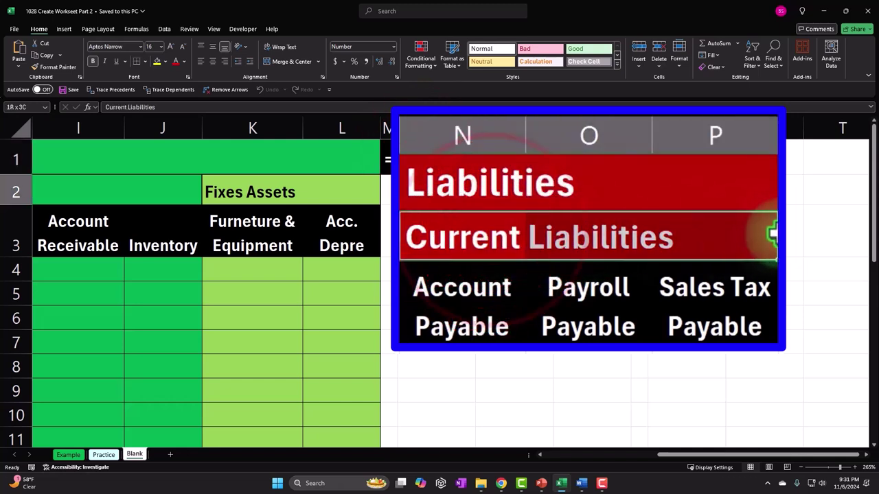
pyautogui.click(496, 302)
pyautogui.moveTo(487, 282); pyautogui.dragTo(716, 325)
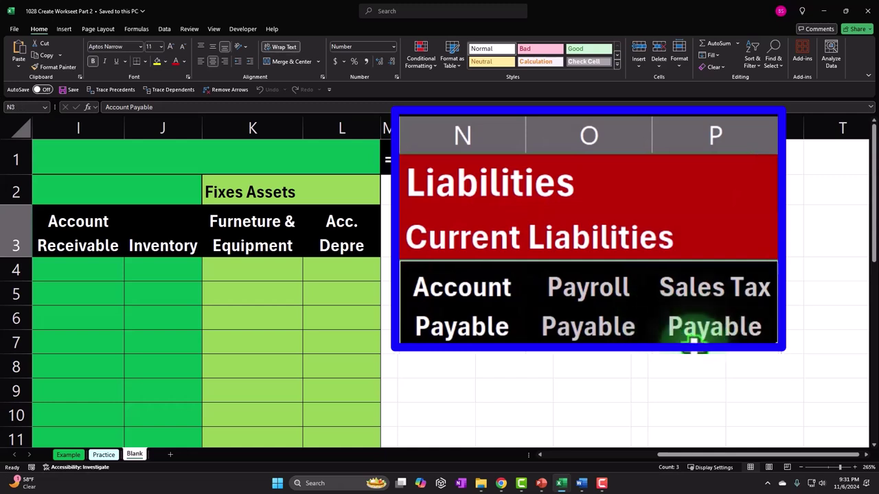
# - Apply Thick Outside Borders to the Liabilities heading across N1:P1
pyautogui.moveTo(435, 173); pyautogui.dragTo(716, 191)
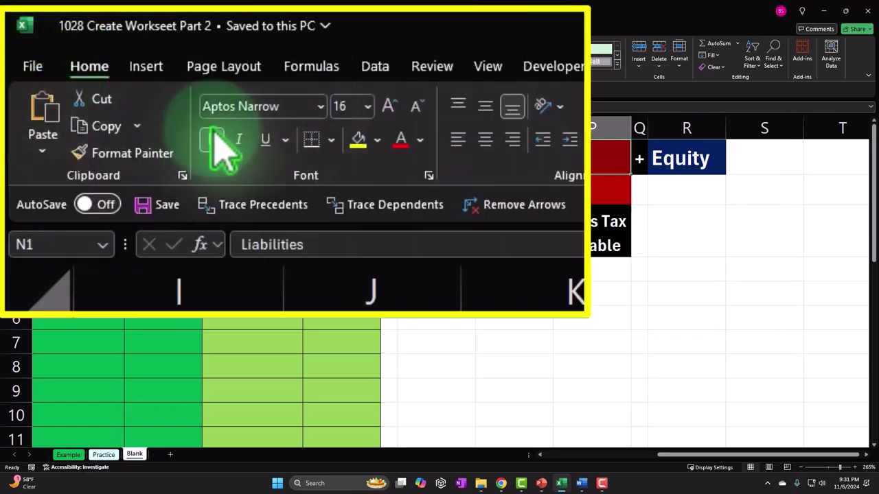
pyautogui.click(329, 142)
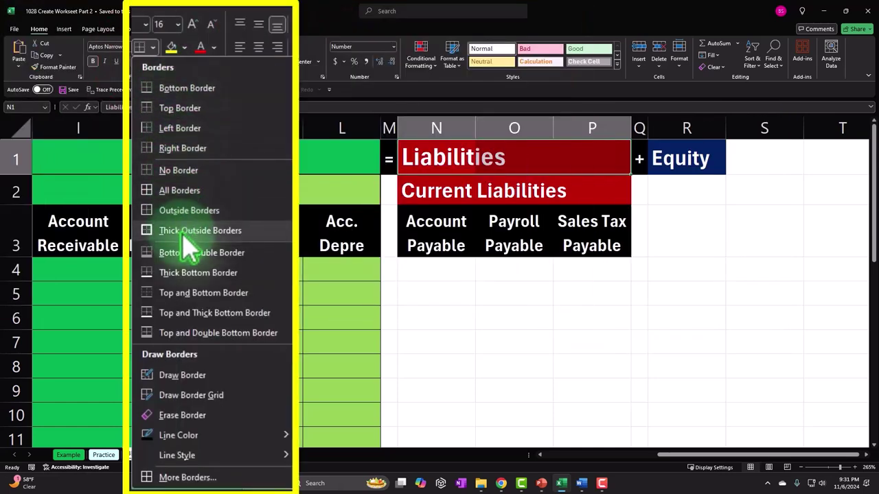
pyautogui.click(186, 234)
pyautogui.click(502, 284)
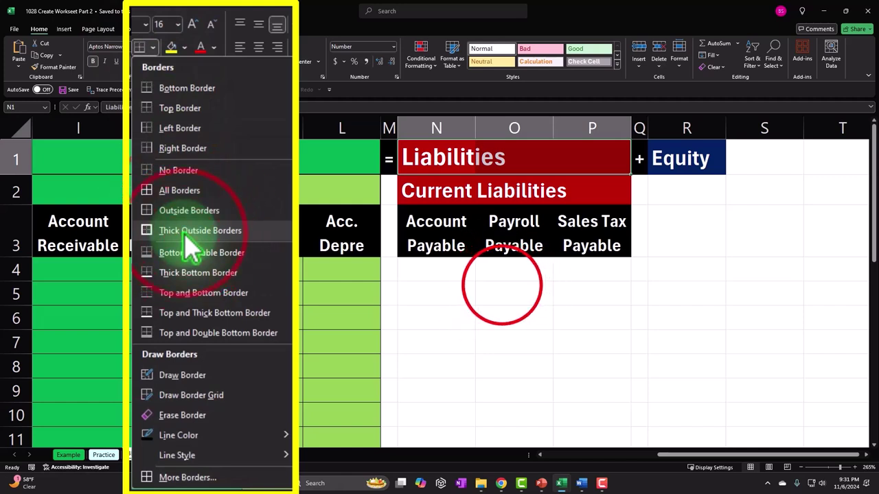
# - Apply Thick Outside Borders to the Current Liabilities heading across N2:P2
pyautogui.moveTo(480, 226); pyautogui.dragTo(655, 218)
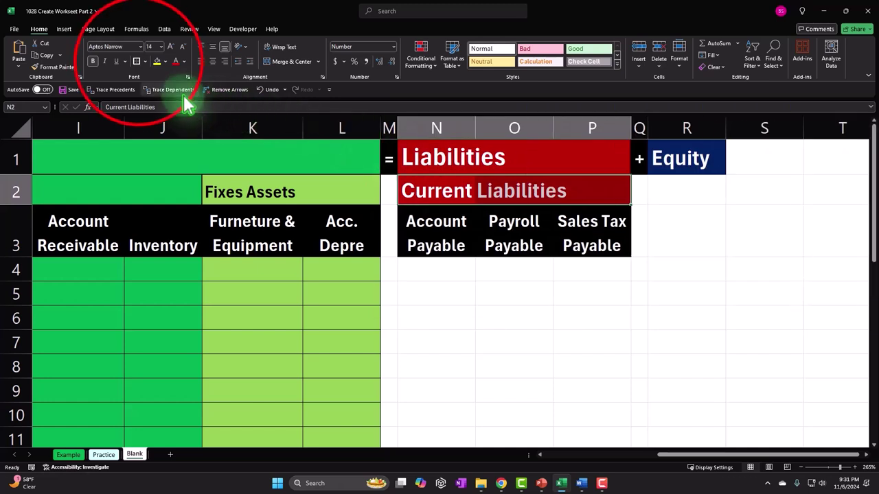
pyautogui.click(496, 319)
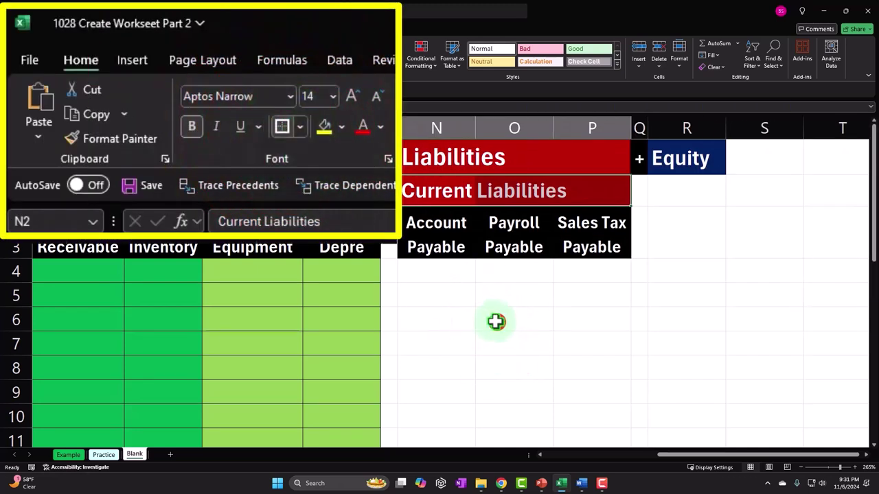
# - Fill the rows below the liability account headings in columns N to P with Dark Red and apply All Borders
pyautogui.moveTo(459, 271); pyautogui.dragTo(562, 403)
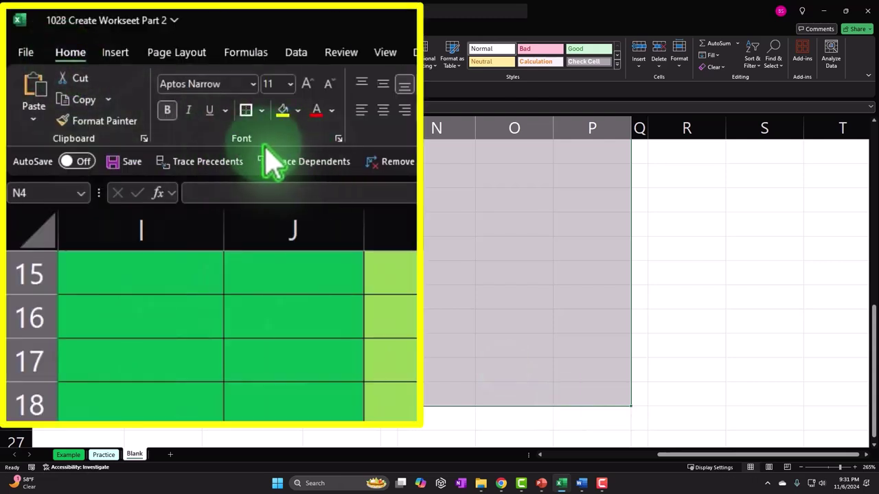
pyautogui.click(298, 111)
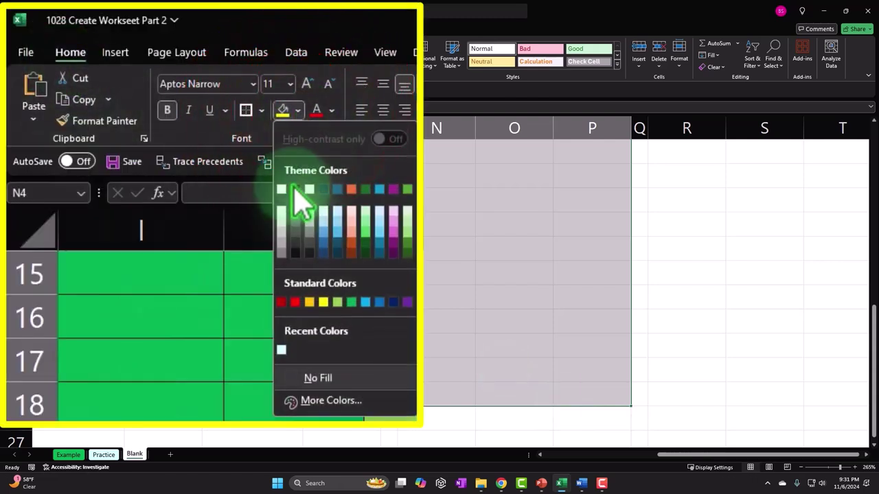
pyautogui.click(282, 303)
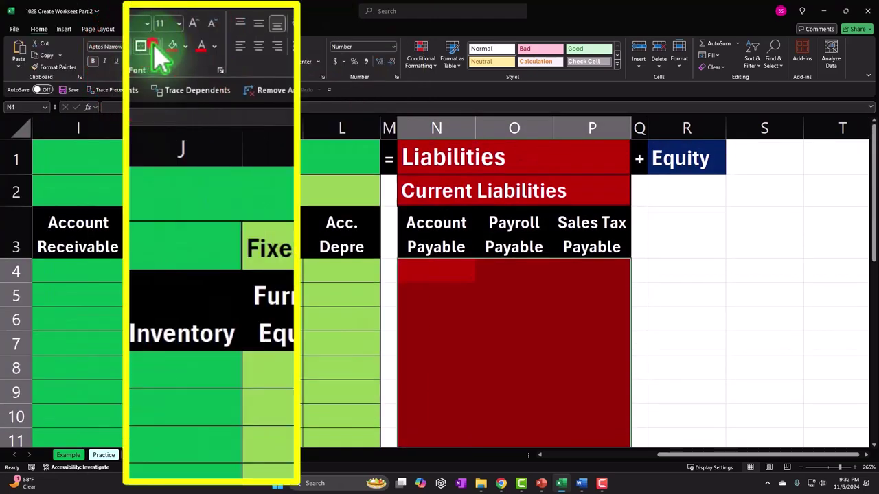
pyautogui.click(143, 61)
pyautogui.click(176, 189)
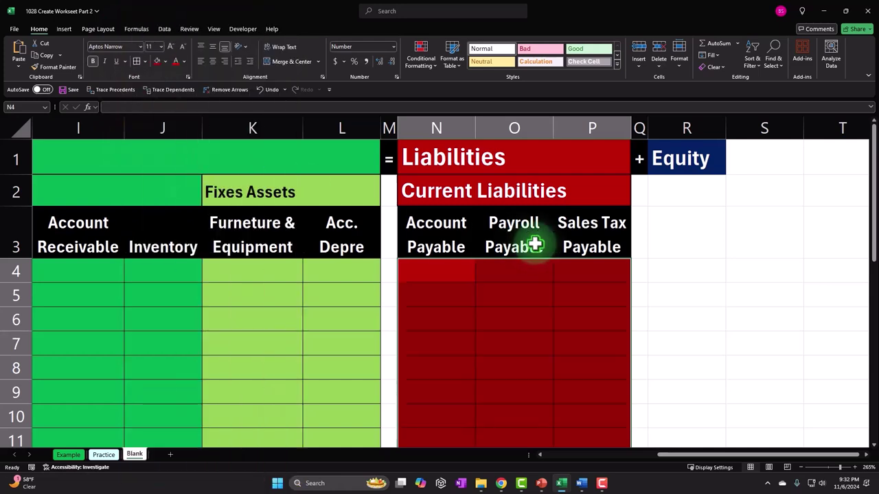
# - Review the Equity heading in R1 and the Assets = Liabilities + Equity equation in A1:E1 beside the Assets section
pyautogui.click(660, 199)
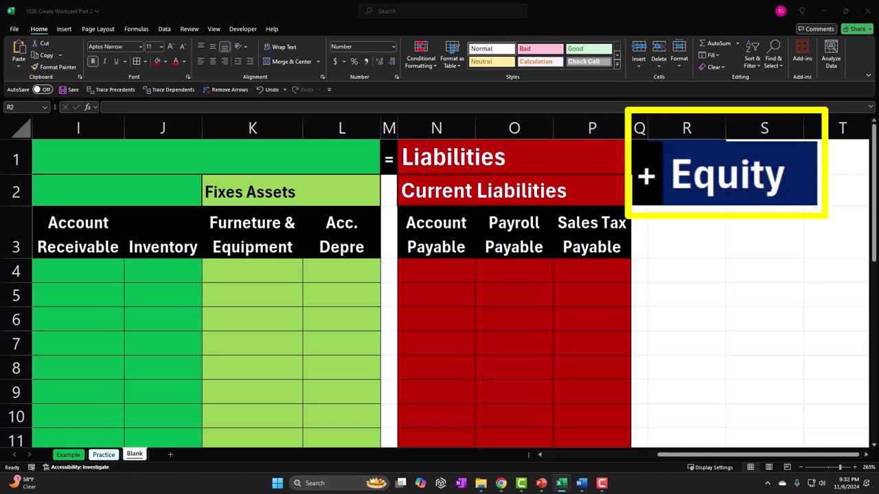
pyautogui.click(710, 251)
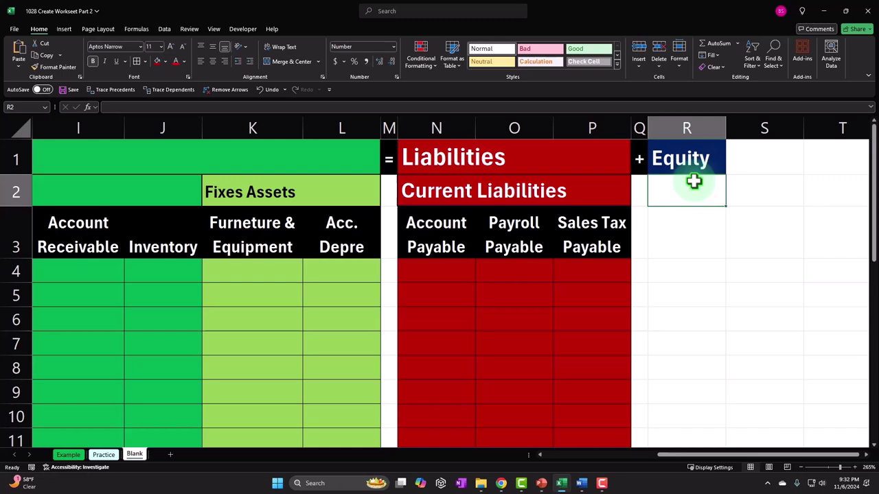
pyautogui.press('Left')
pyautogui.press('Left')
pyautogui.press('Left')
pyautogui.press('Left')
pyautogui.press('Left')
pyautogui.press('Left')
pyautogui.press('Left')
pyautogui.press('Left')
pyautogui.press('Left')
pyautogui.press('Left')
pyautogui.press('Left')
pyautogui.press('Left')
pyautogui.press('Left')
pyautogui.press('Left')
pyautogui.press('Left')
pyautogui.press('Left')
pyautogui.press('Left')
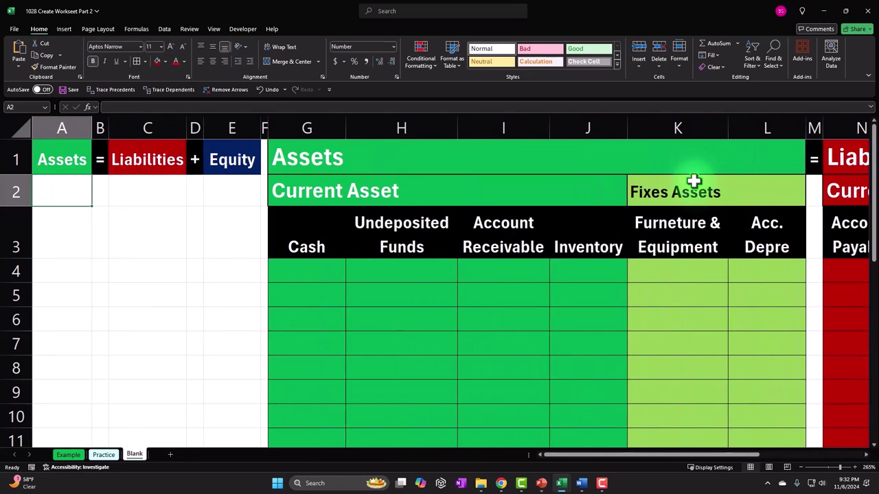
pyautogui.press('Up')
pyautogui.press('Right')
pyautogui.press('Left')
pyautogui.press('Right')
pyautogui.press('Right')
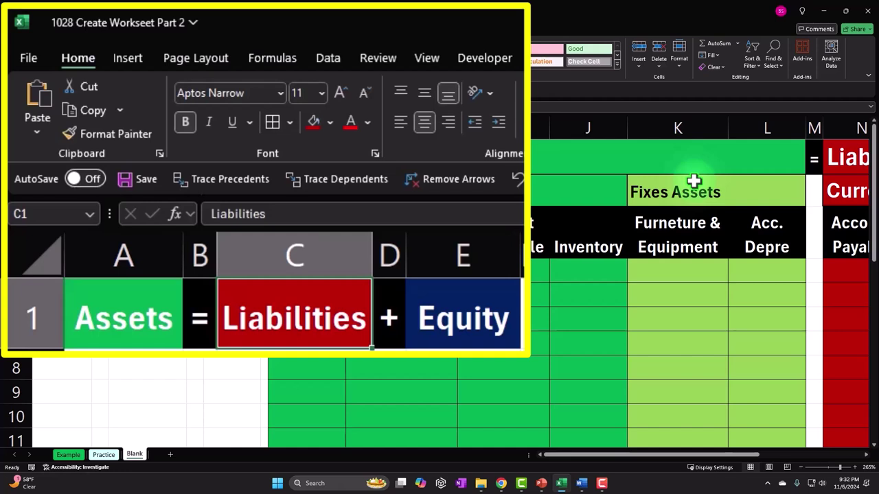
pyautogui.click(592, 184)
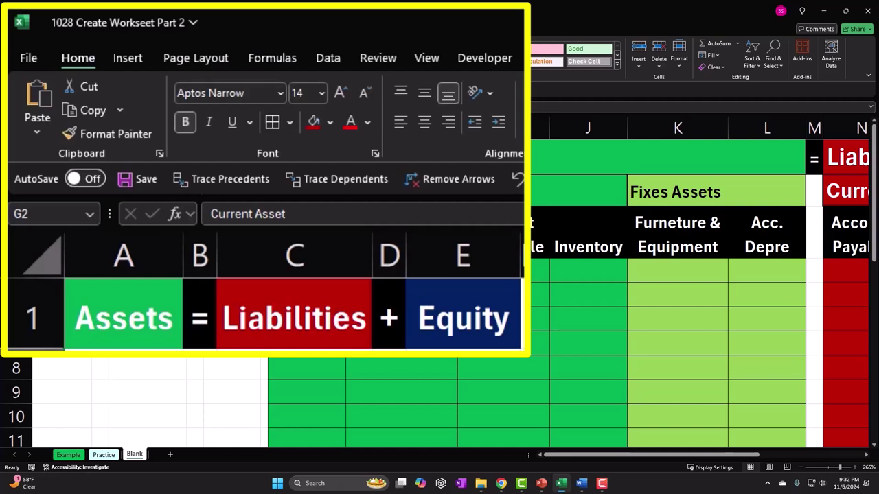
pyautogui.click(488, 304)
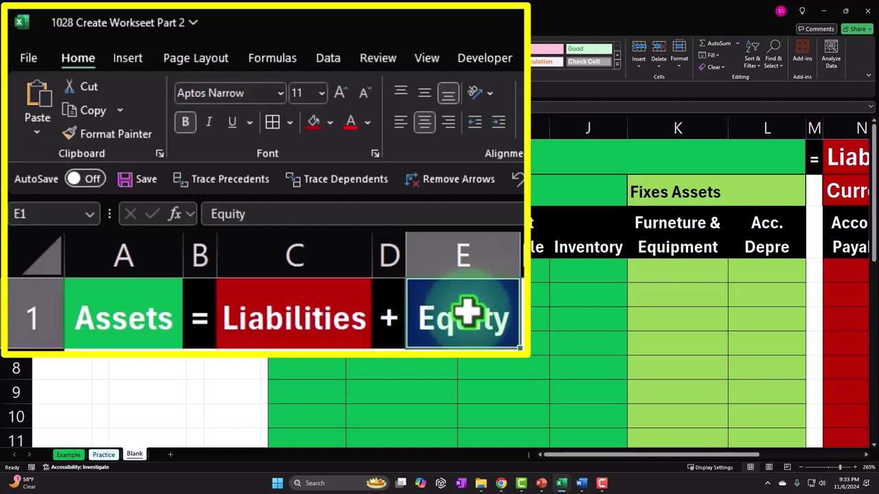
pyautogui.click(316, 329)
pyautogui.click(449, 315)
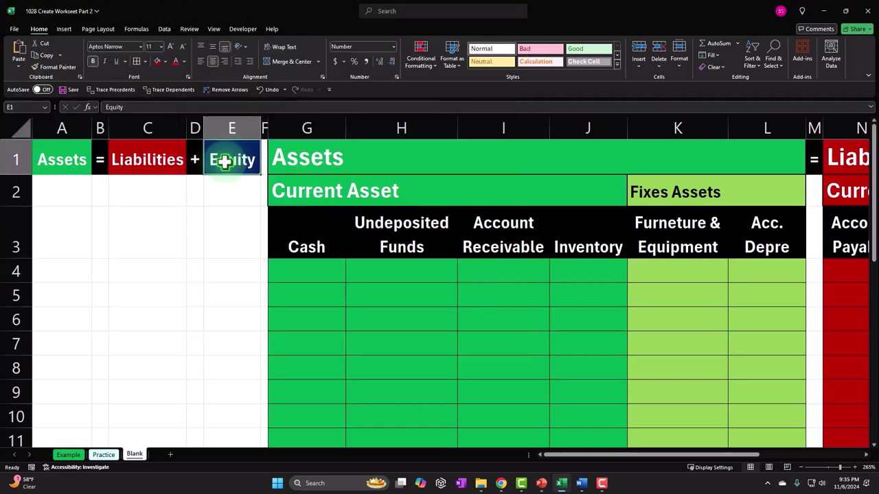
# - Enter the subheading "Balanace Sheet" in R2 beneath the Equity heading
pyautogui.press('Right')
pyautogui.press('Right')
pyautogui.press('Right')
pyautogui.press('Right')
pyautogui.press('Right')
pyautogui.press('Right')
pyautogui.press('Right')
pyautogui.press('Right')
pyautogui.press('Right')
pyautogui.press('Right')
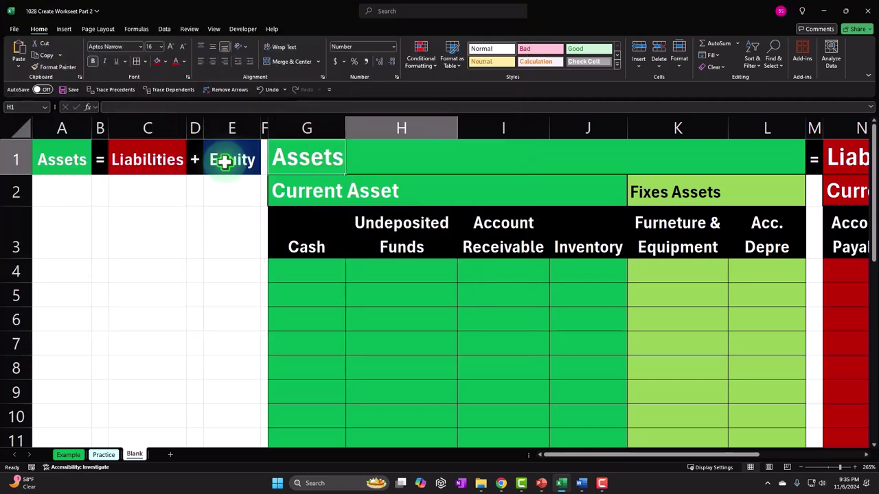
pyautogui.press('Right')
pyautogui.press('Right')
pyautogui.press('Right')
pyautogui.press('Right')
pyautogui.press('Right')
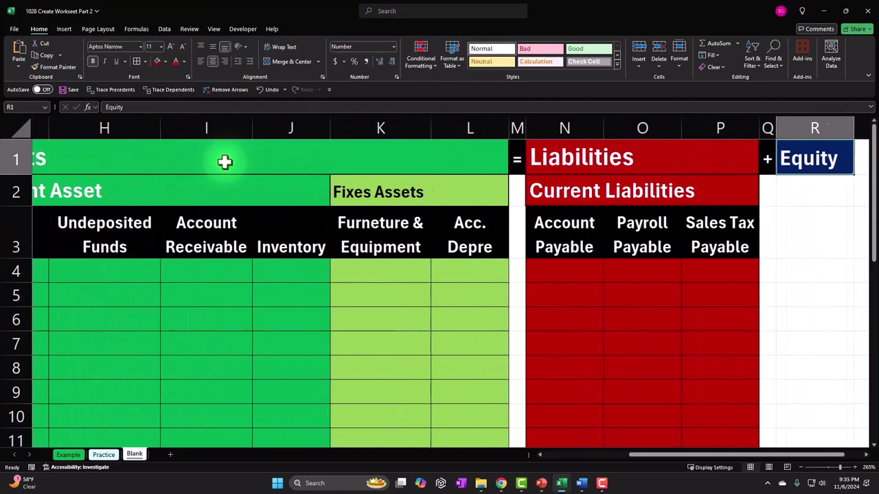
pyautogui.press('Down')
pyautogui.press('Down')
pyautogui.press('Left')
pyautogui.press('Left')
pyautogui.press('Up')
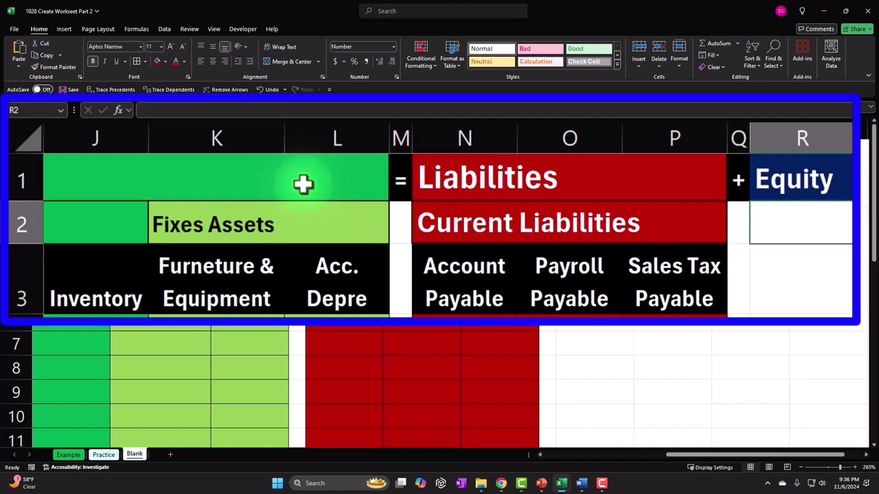
pyautogui.write('Ba')
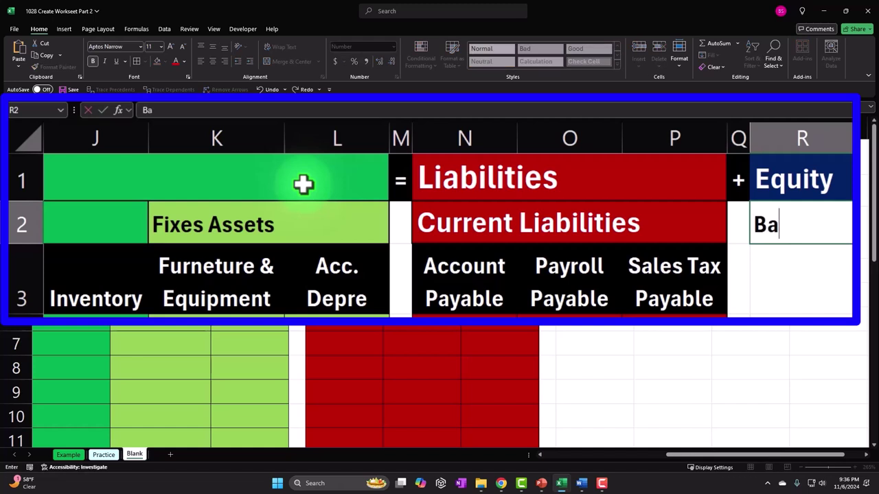
pyautogui.write('lanace')
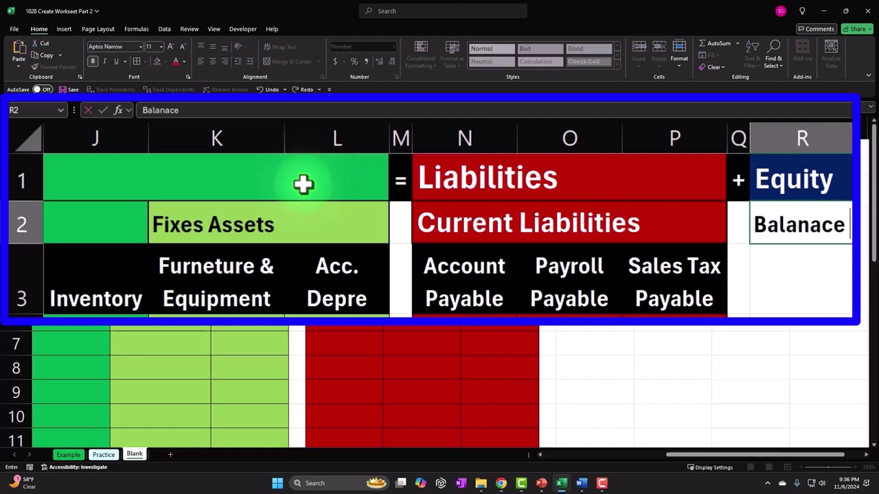
pyautogui.write(' Sheet')
pyautogui.press('Return')
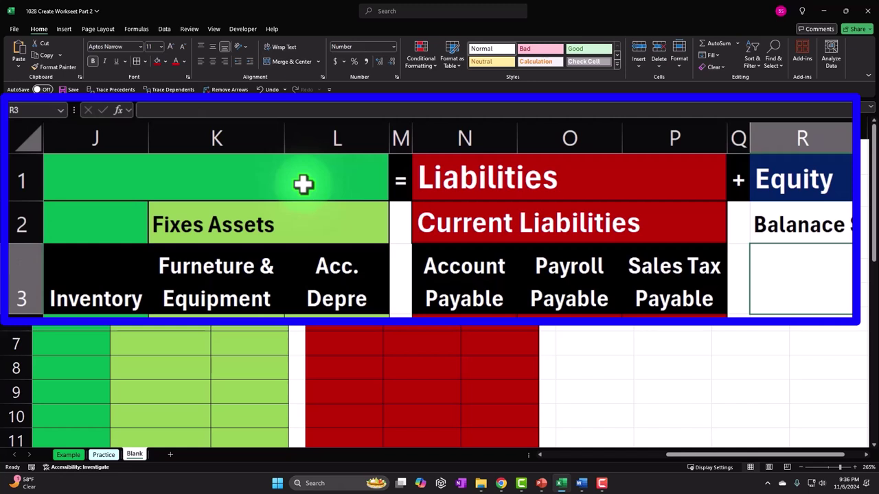
# - Format the Balanace Sheet subheading across R2:S2 with a Dark Blue fill and white font
pyautogui.click(808, 224)
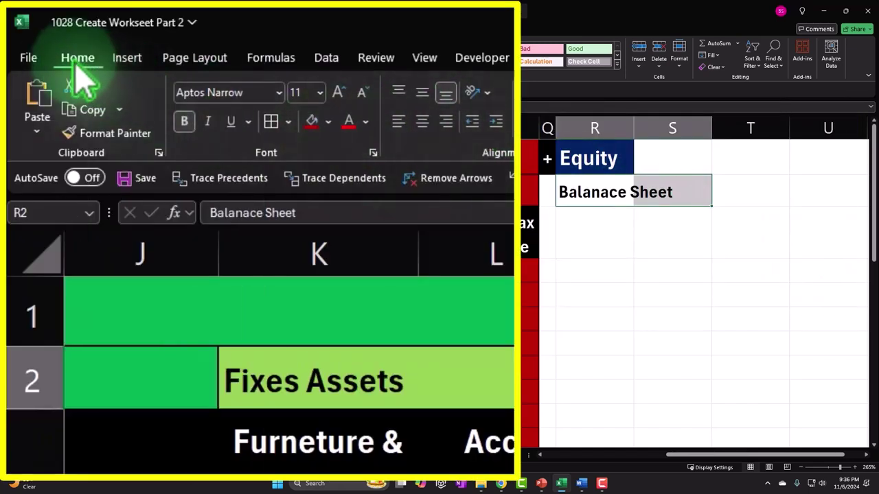
pyautogui.click(328, 121)
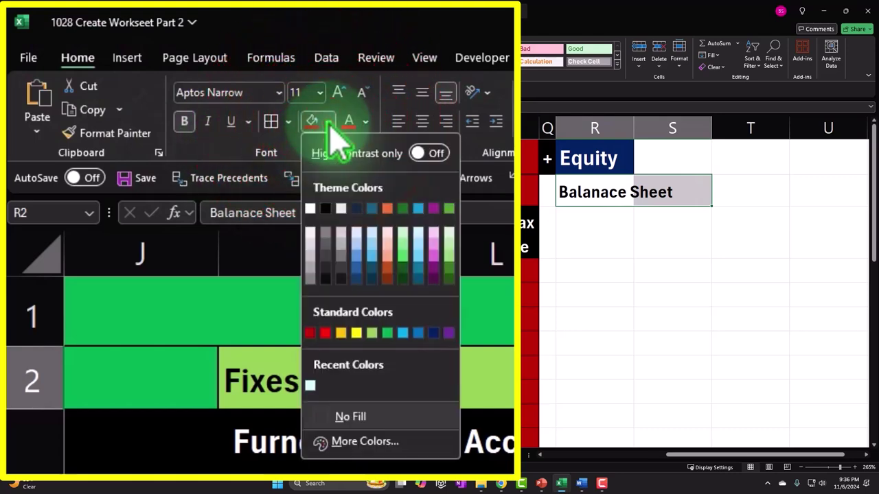
pyautogui.click(433, 333)
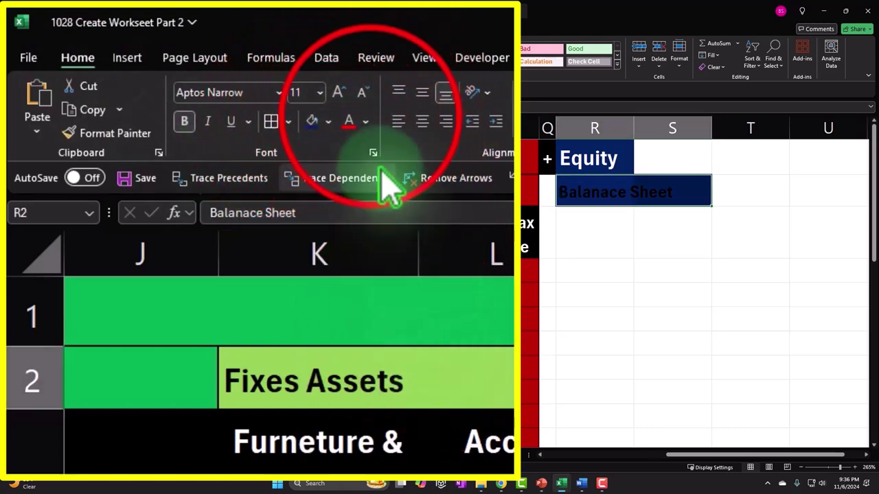
pyautogui.click(367, 121)
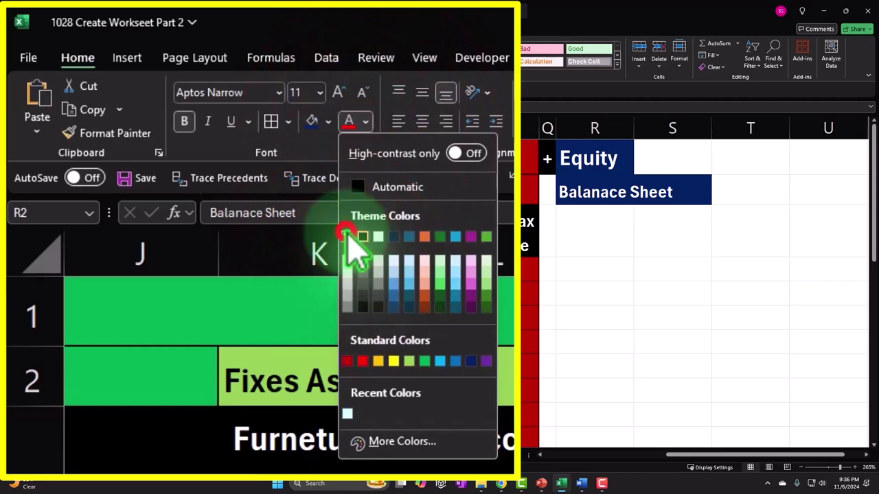
pyautogui.click(347, 235)
# - Enter the account name "Owner Draws" in R3 under the Balanace Sheet subheading
pyautogui.click(601, 221)
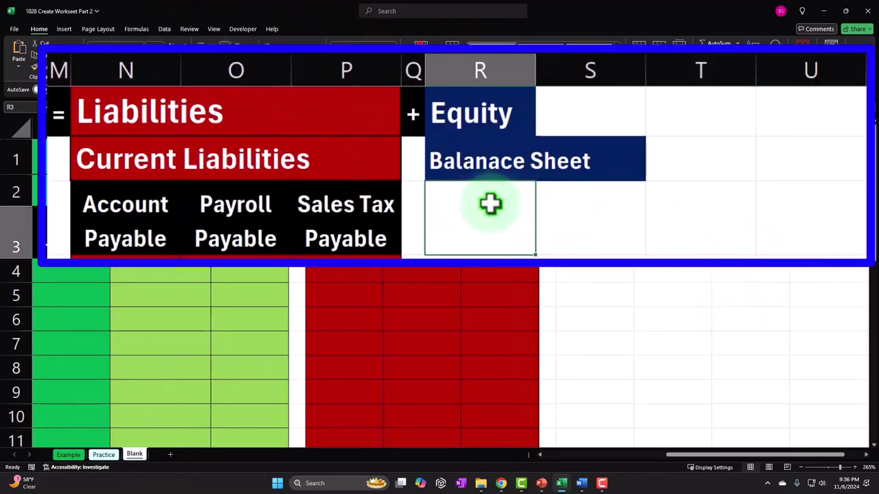
pyautogui.write('Ownner E')
pyautogui.press('BackSpace')
pyautogui.write('Draws')
pyautogui.press('Return')
# - Enter the account name "Owner Equity" in S3, beside Owner Draws
pyautogui.press('Right')
pyautogui.press('Up')
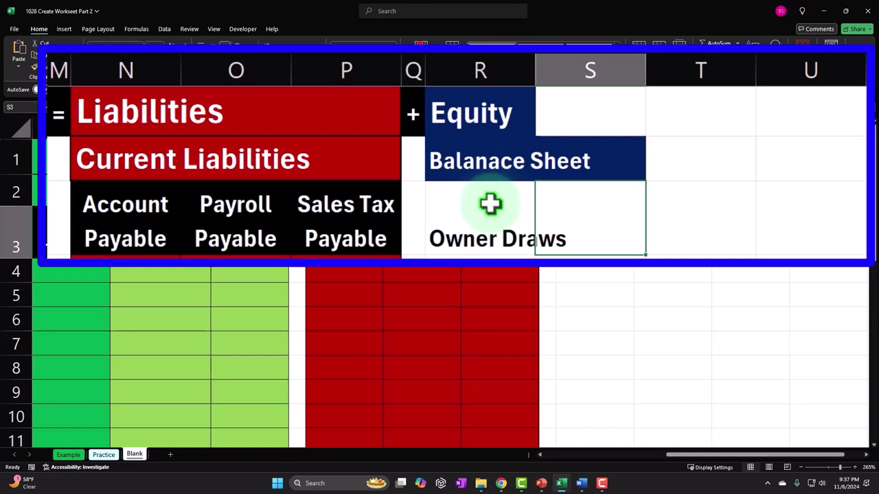
pyautogui.write('Owner Eqi')
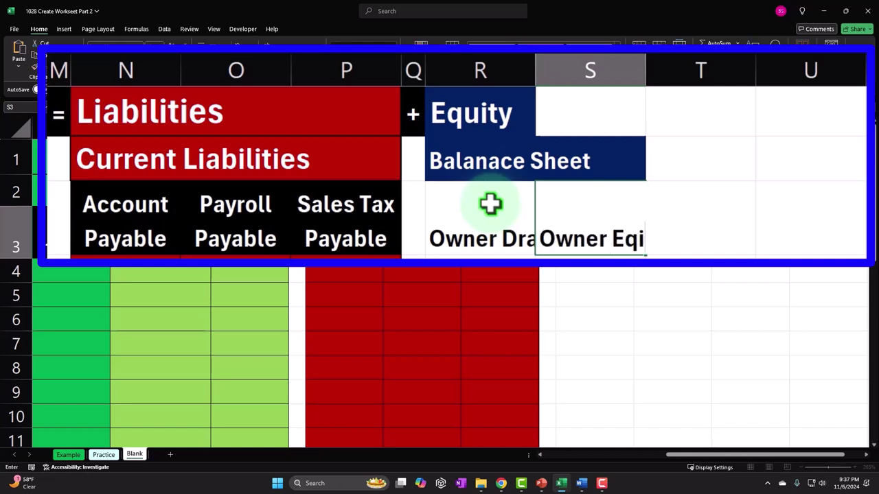
pyautogui.press('BackSpace')
pyautogui.write('uity')
pyautogui.press('Return')
pyautogui.press('Up')
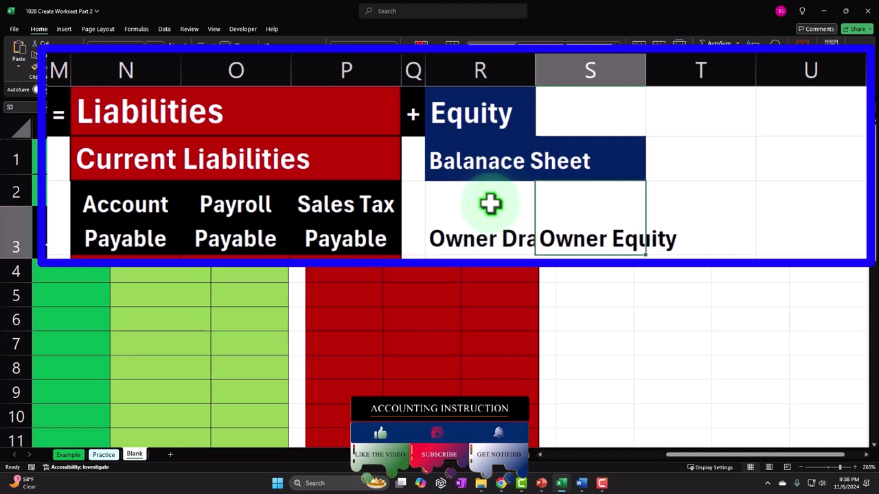
# - Copy the formatting of the Sales Tax Payable heading in P3 onto the Owner Draws and Owner Equity headings in R3:S3
pyautogui.click(490, 203)
pyautogui.moveTo(490, 203); pyautogui.dragTo(542, 200)
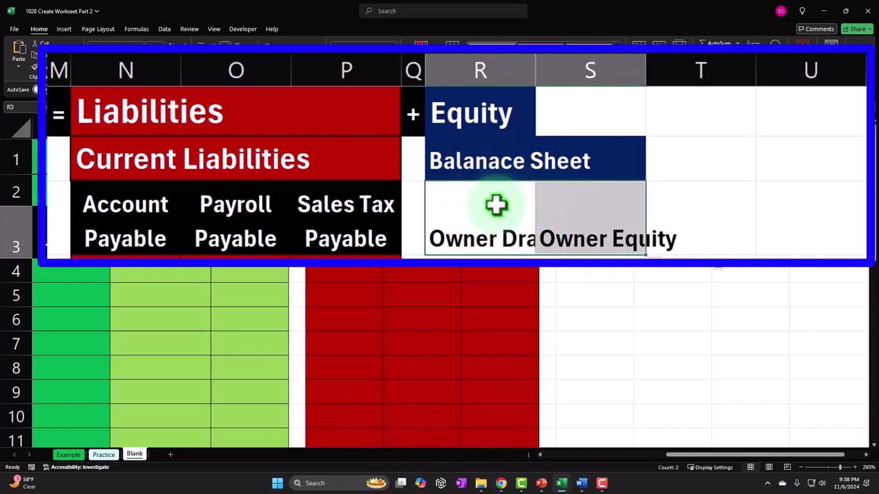
pyautogui.click(296, 224)
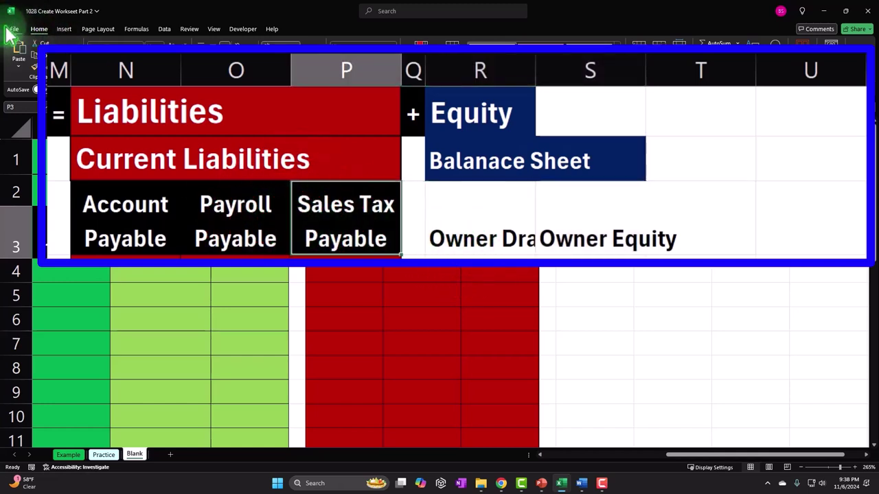
pyautogui.click(33, 66)
pyautogui.moveTo(477, 208); pyautogui.dragTo(560, 213)
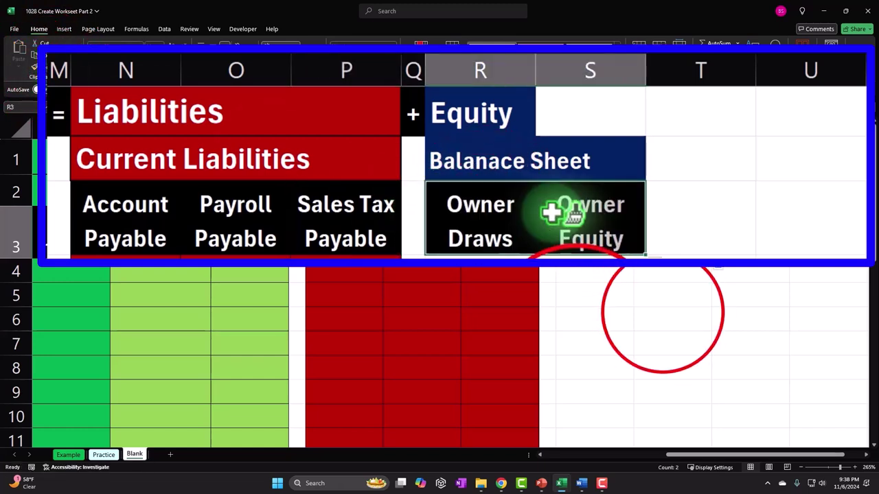
pyautogui.click(663, 311)
# - Enter the subheading "Income Statement" in T2, beside the Balanace Sheet subheading
pyautogui.click(690, 158)
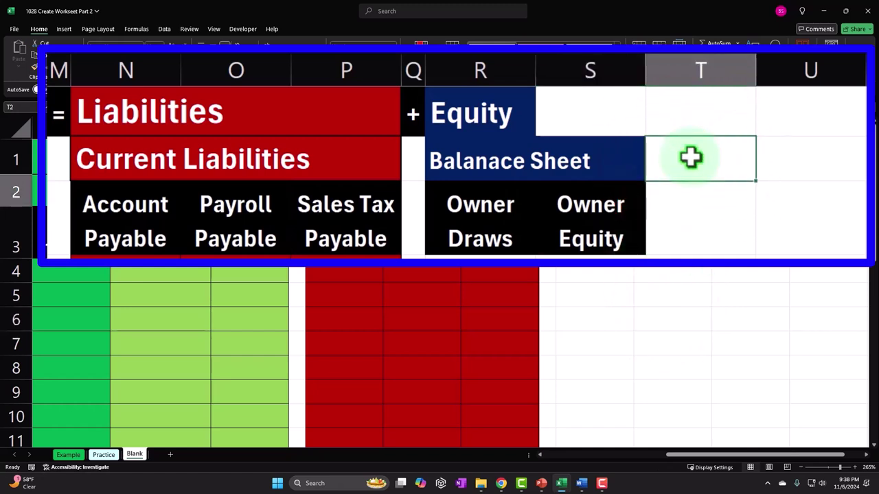
pyautogui.write('Incom')
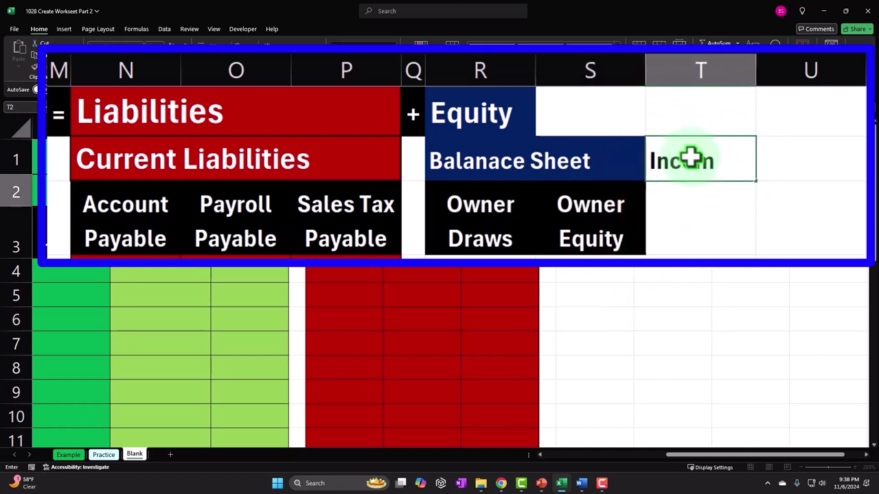
pyautogui.write('e Statement')
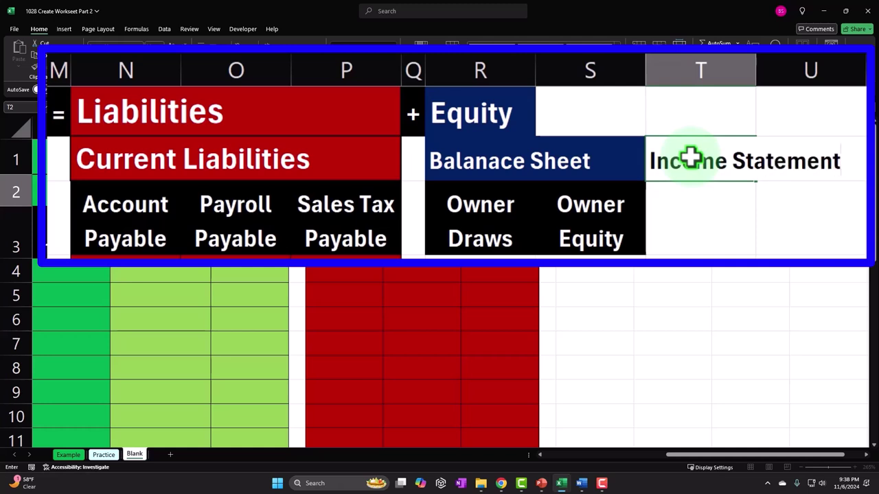
pyautogui.press('Return')
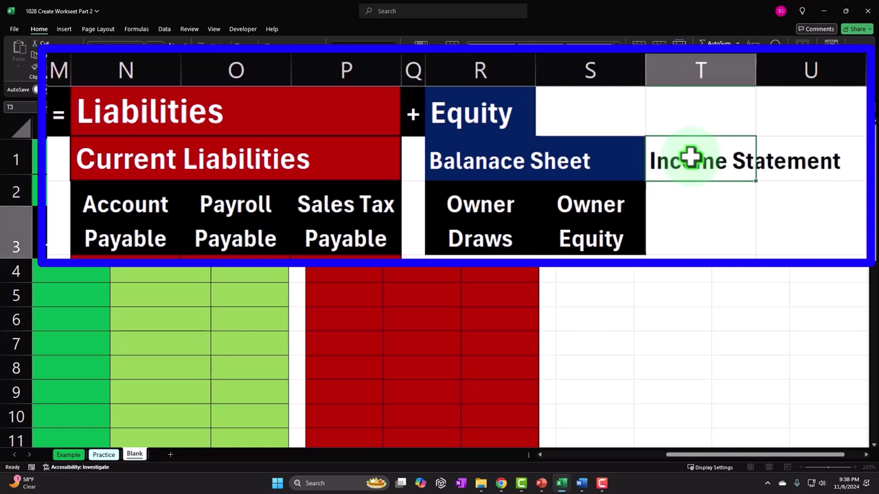
# - Fill the Income Statement subheading across T2:U2 with blue
pyautogui.press('Right')
pyautogui.press('Up')
pyautogui.press('Left')
pyautogui.hotkey('shift', 'Right')
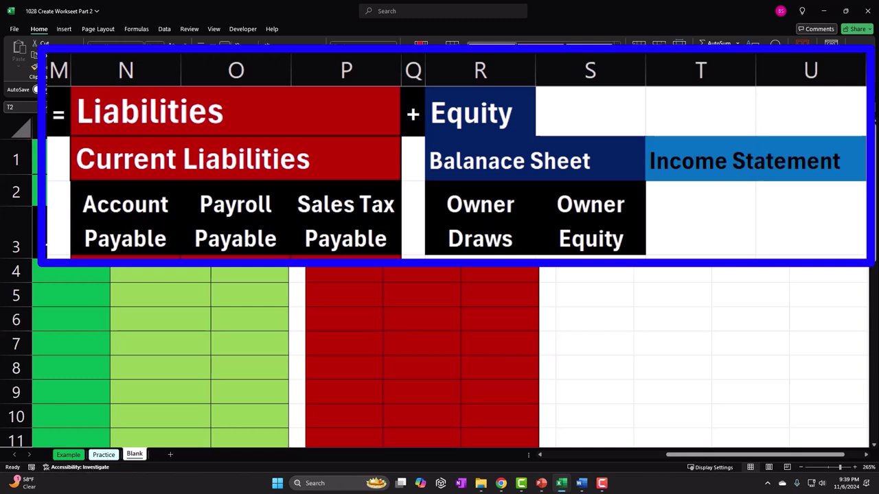
# - Change the font color of the Income Statement subheading in T2:U2 to white
pyautogui.click(158, 27)
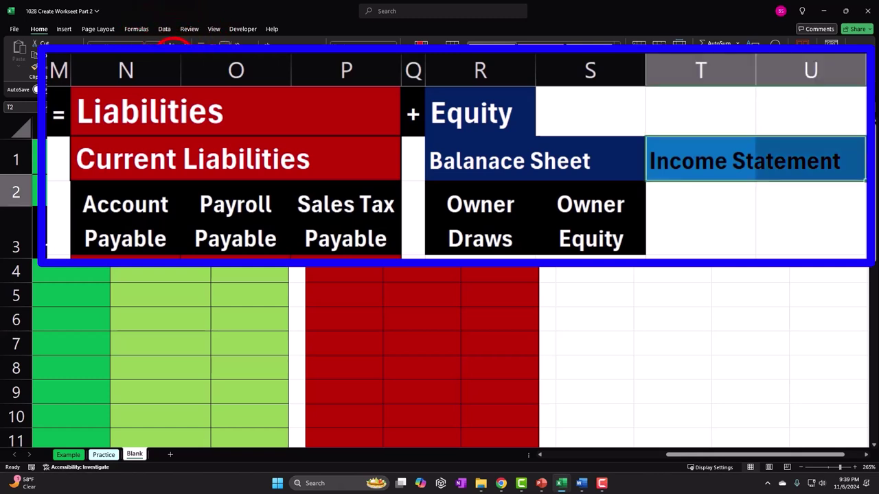
pyautogui.click(826, 388)
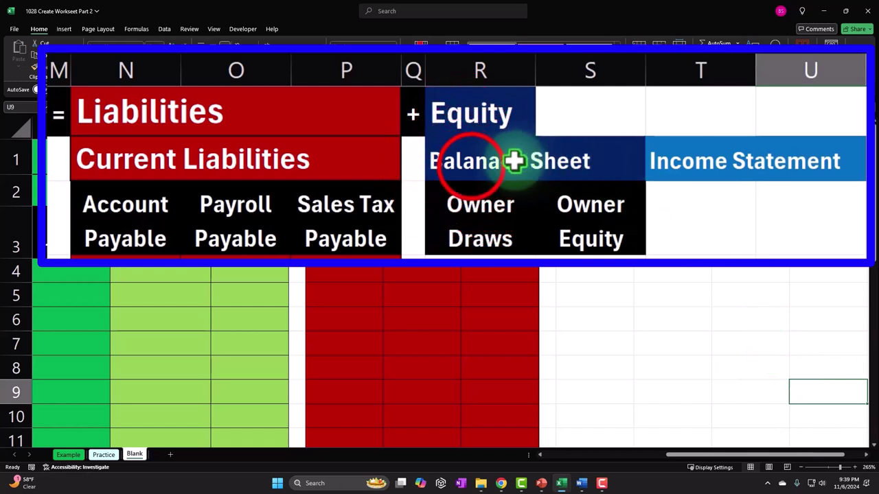
# - Increase the font size of the Balanace Sheet subheading in R2 to 14
pyautogui.click(473, 165)
pyautogui.click(681, 160)
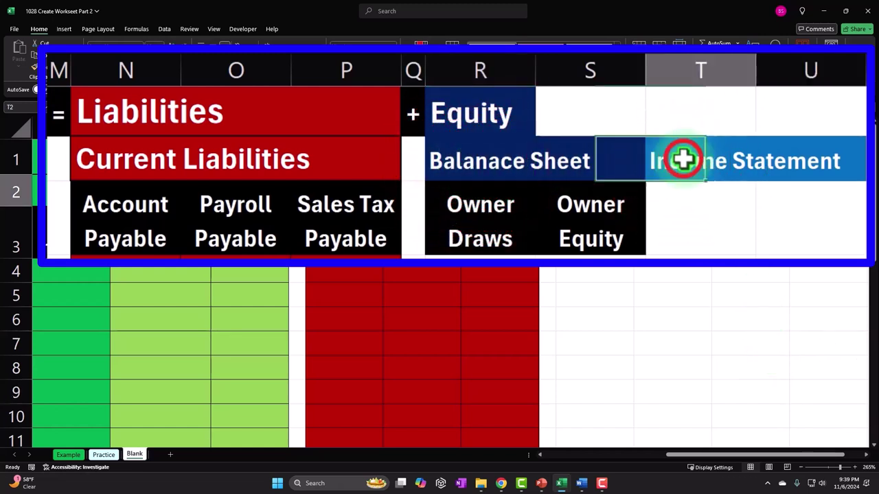
pyautogui.click(584, 192)
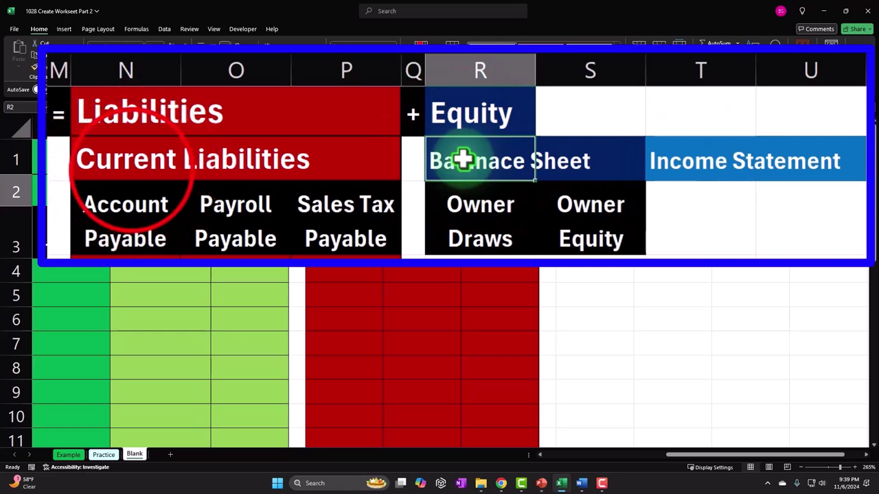
pyautogui.click(348, 198)
pyautogui.click(603, 193)
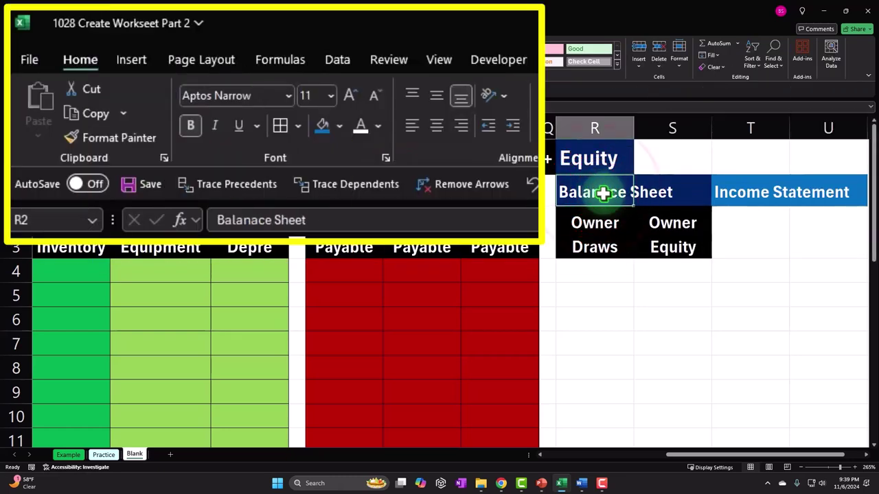
pyautogui.click(350, 96)
pyautogui.click(350, 96)
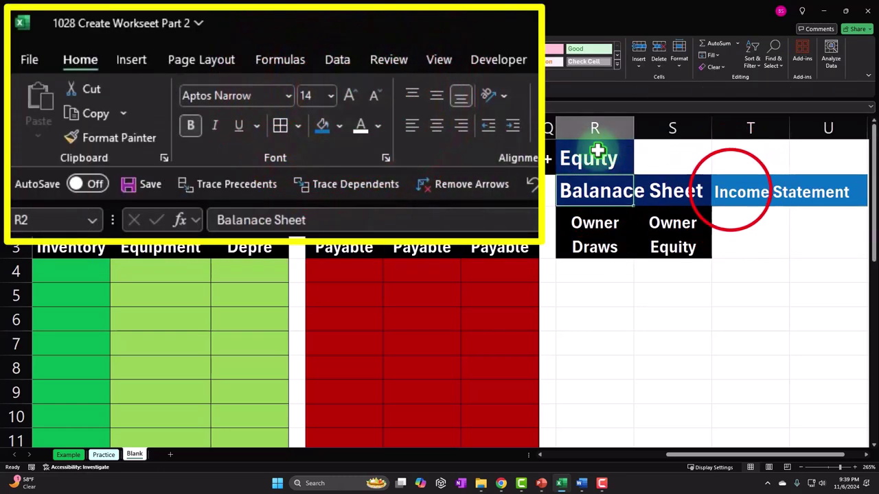
# - Increase the font size of the Income Statement subheading in T2 to 14
pyautogui.click(730, 192)
pyautogui.click(350, 96)
pyautogui.click(350, 96)
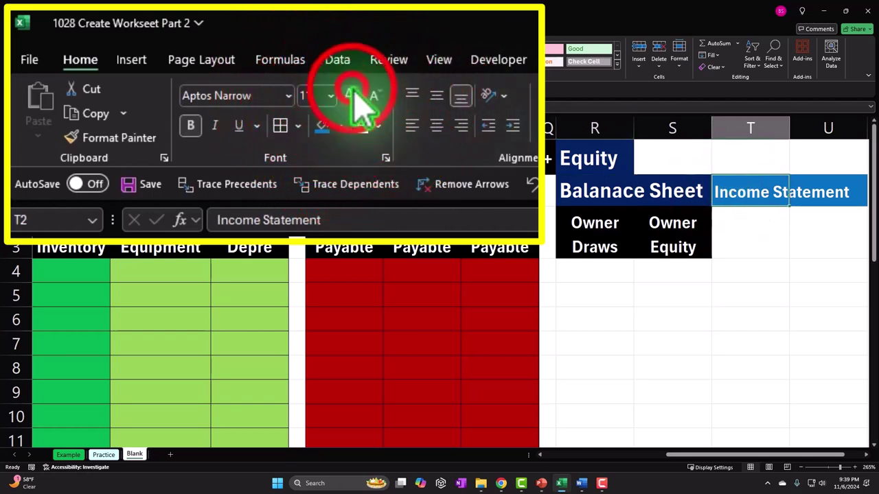
# - Increase the font size of the Equity heading in R1 to 16
pyautogui.click(569, 155)
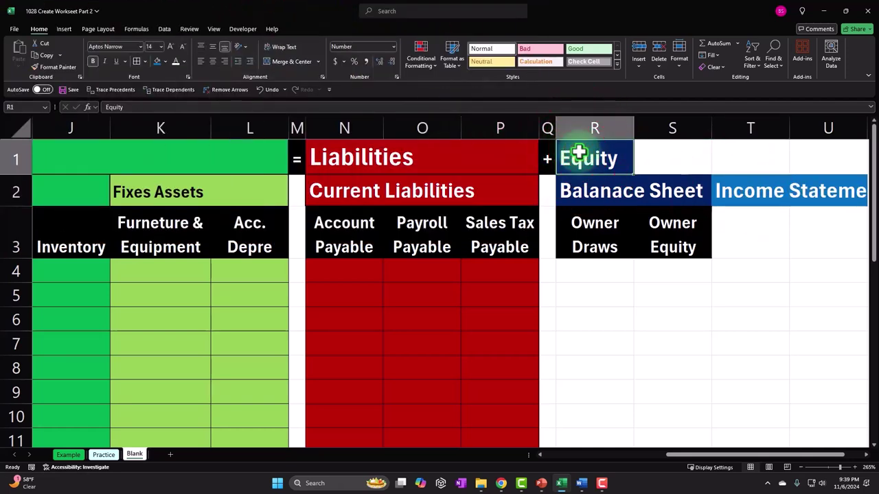
pyautogui.click(569, 155)
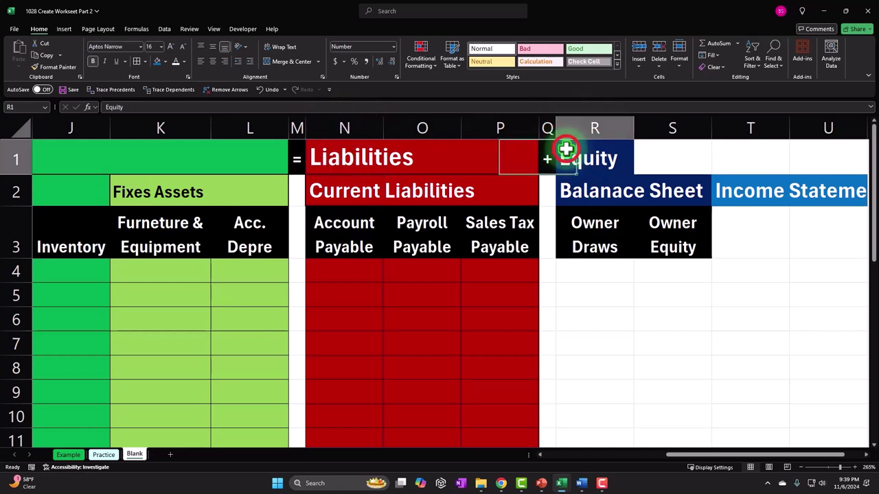
pyautogui.click(173, 46)
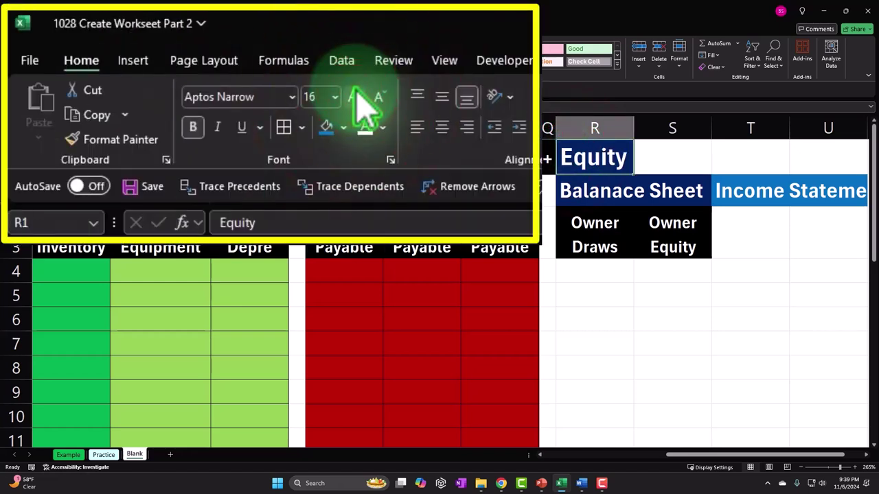
# - Enter the account names "Sales" in T3 and "COGS" in U3 under Income Statement
pyautogui.click(586, 227)
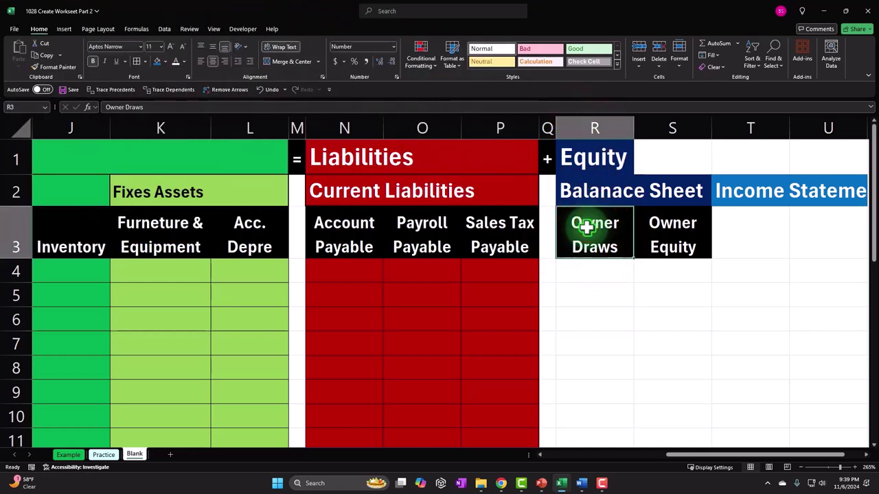
pyautogui.press('Right')
pyautogui.press('Right')
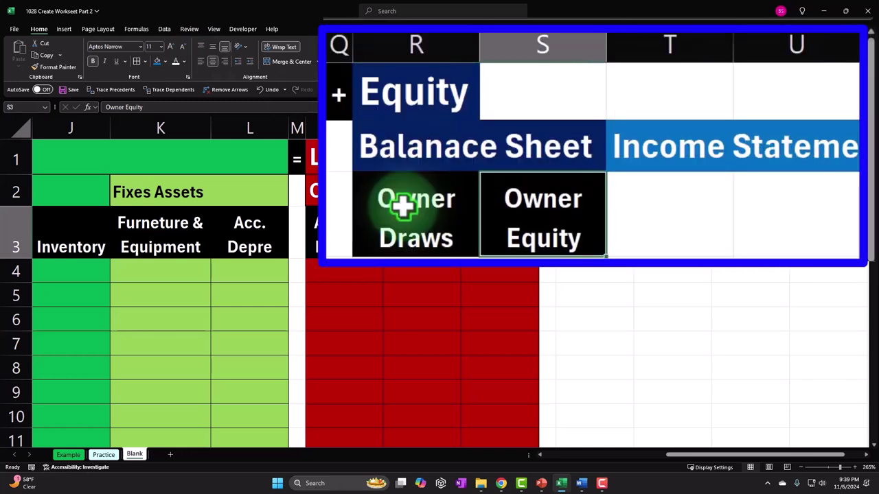
pyautogui.write('Sales')
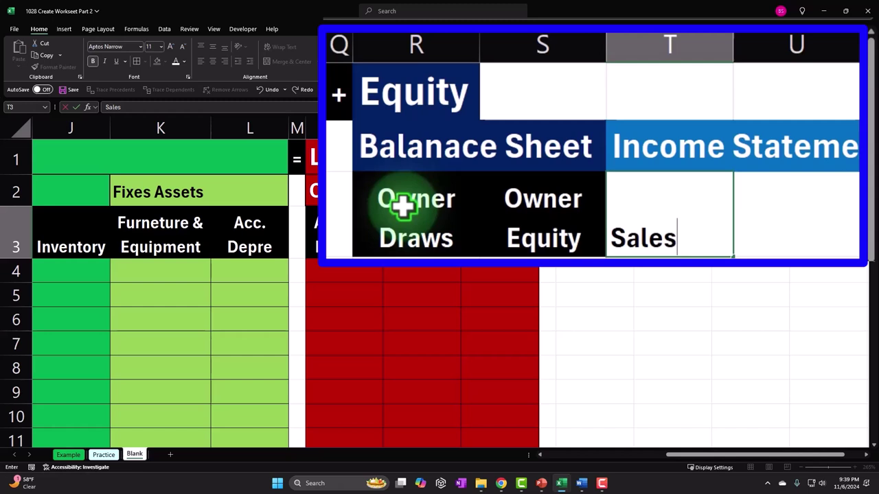
pyautogui.press('Right')
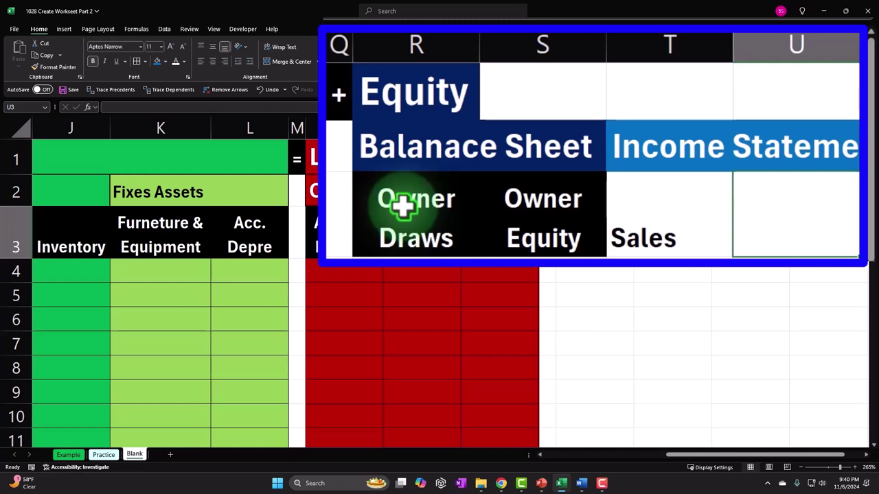
pyautogui.write('COGS')
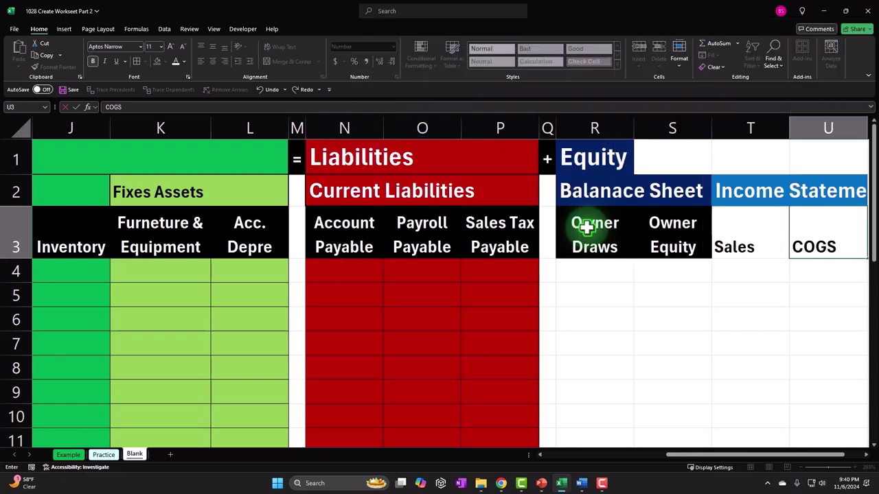
pyautogui.press('Tab')
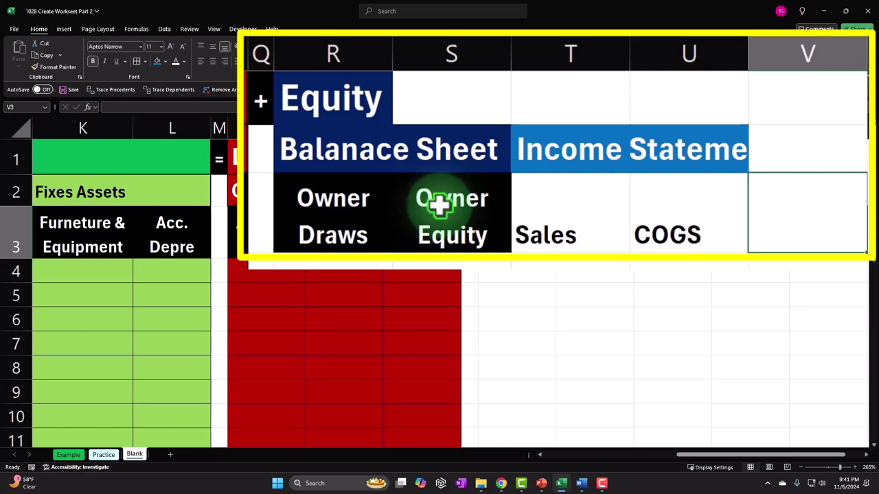
# - Enter the expense account names "Insurance Ex" in V3 and "Misc. Ex" in W3
pyautogui.write('Insurance E')
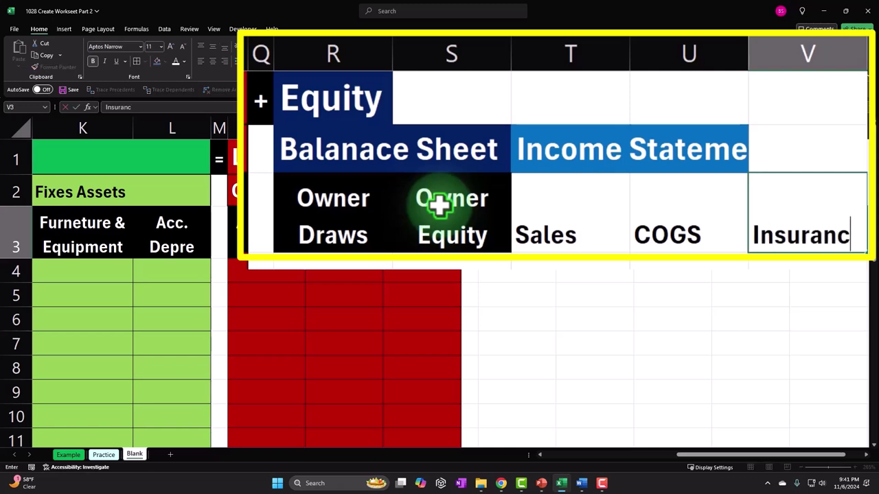
pyautogui.write('x')
pyautogui.press('Tab')
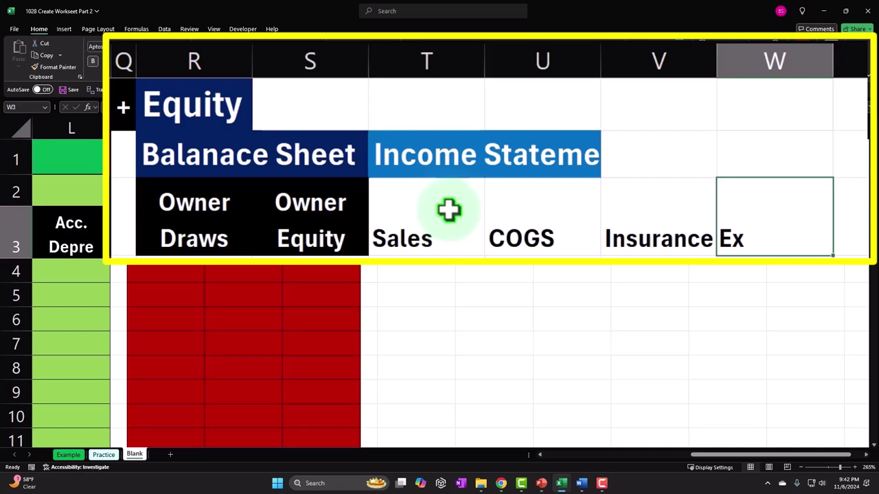
pyautogui.write('Mis')
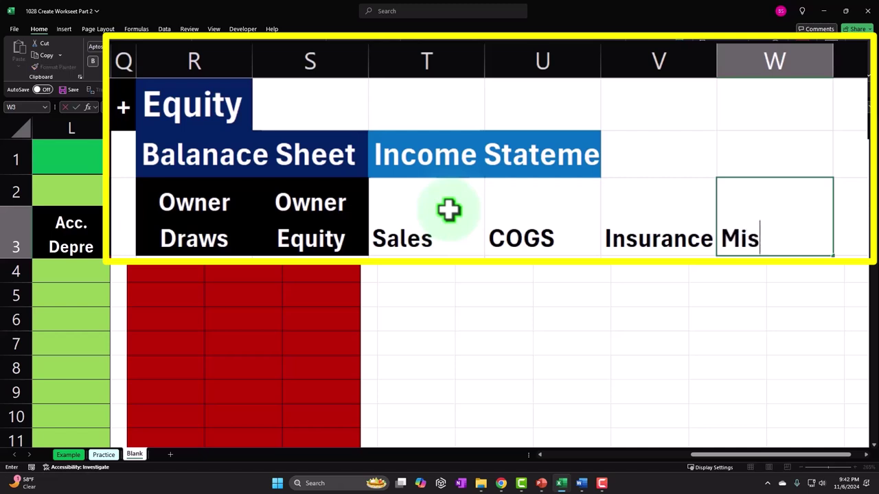
pyautogui.write('c. Ex')
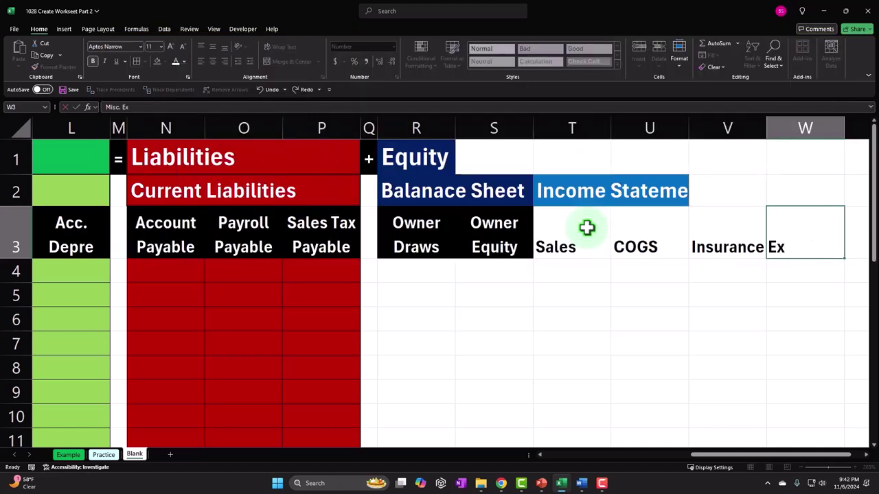
pyautogui.press('Tab')
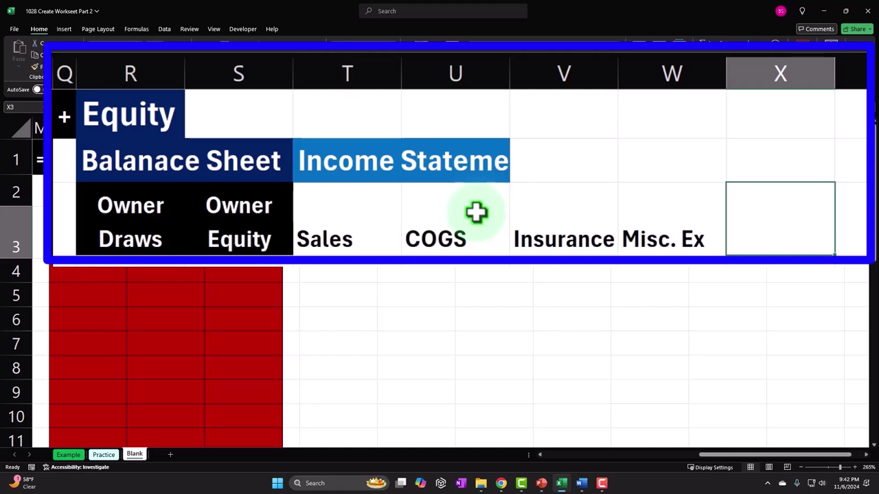
# - Enter the account name "Office Supplies" in X3, beside Misc. Ex
pyautogui.write('Offo')
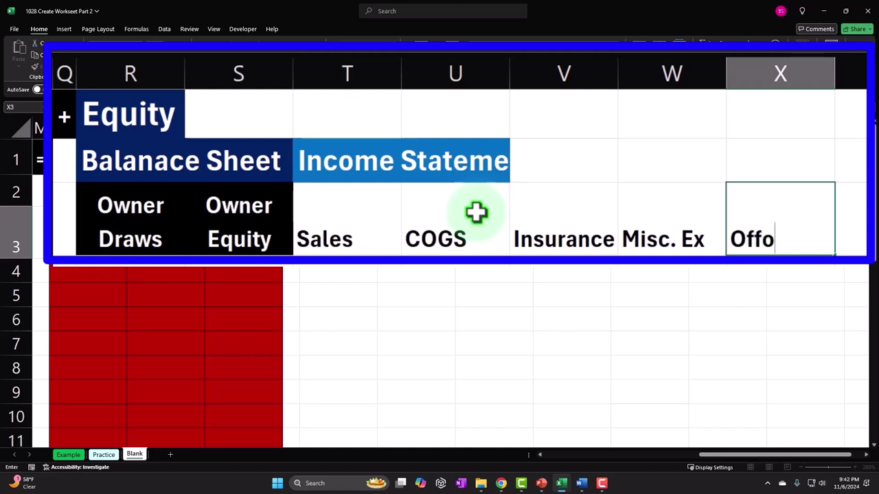
pyautogui.press('BackSpace')
pyautogui.write('ice E')
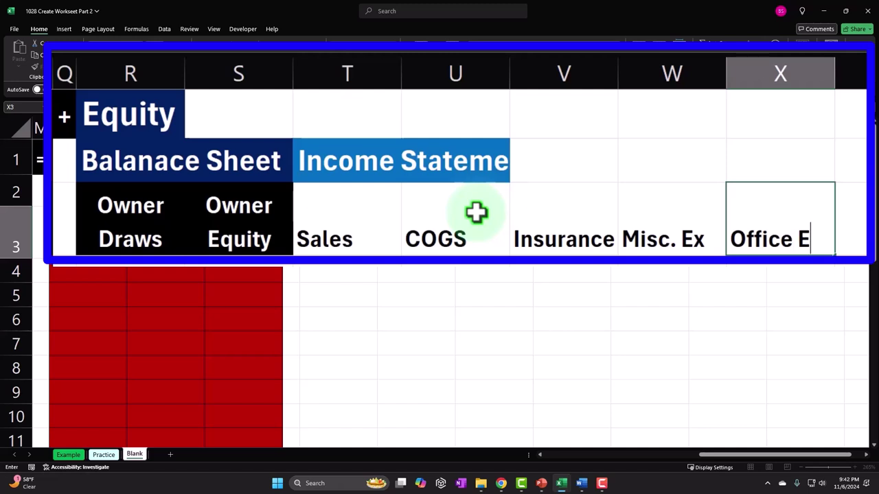
pyautogui.press('BackSpace')
pyautogui.write('Supplies')
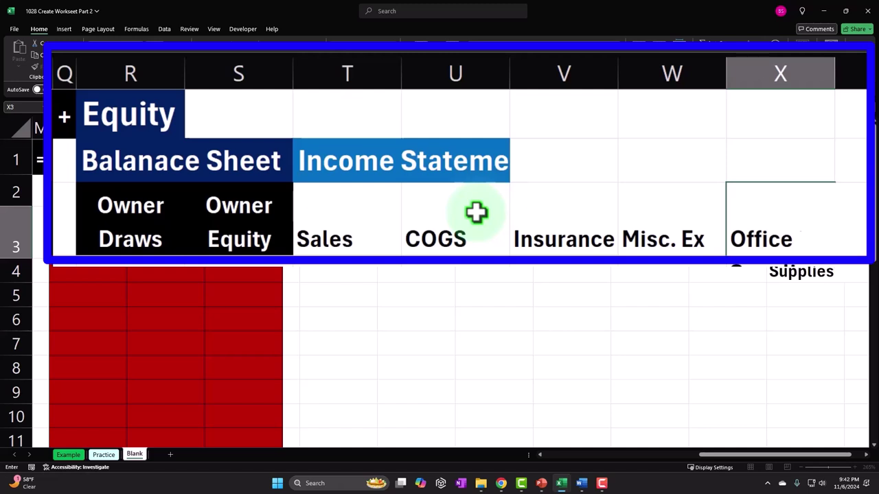
pyautogui.press('Tab')
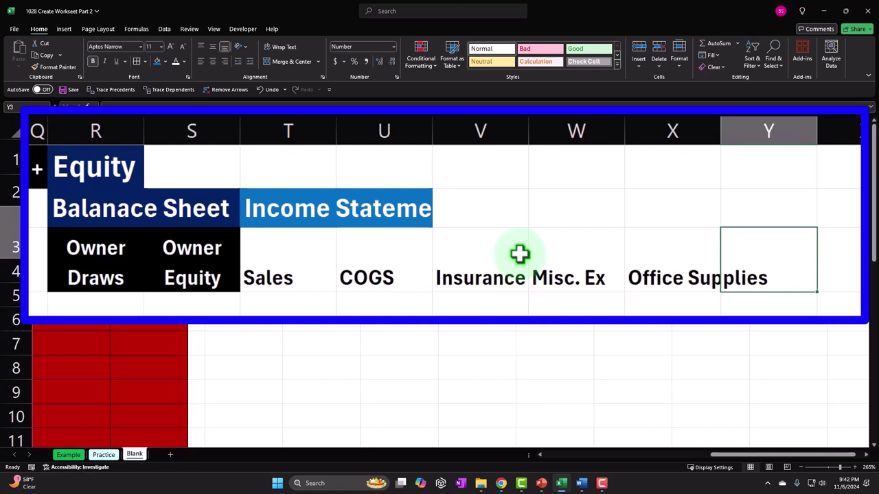
# - Enter the expense account names "Payroll Expense" in Y3 and "Telephine Ex" in Z3
pyautogui.write('Payroll ')
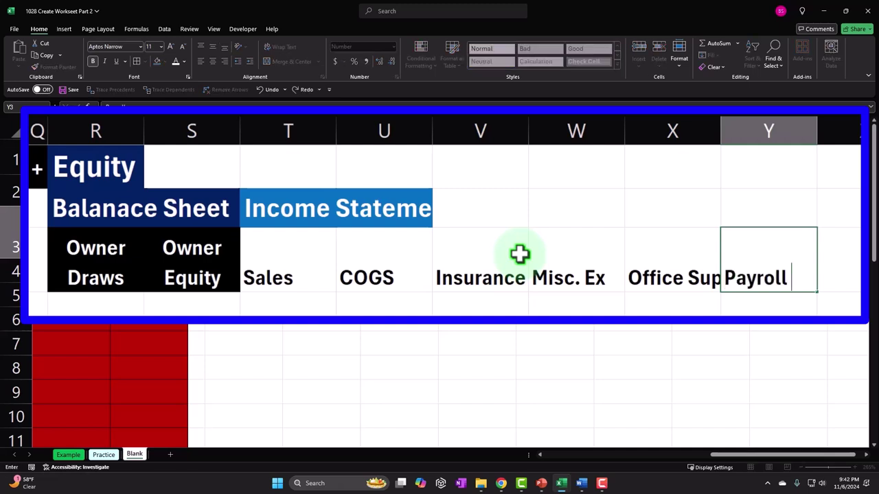
pyautogui.write('Expense')
pyautogui.press('Tab')
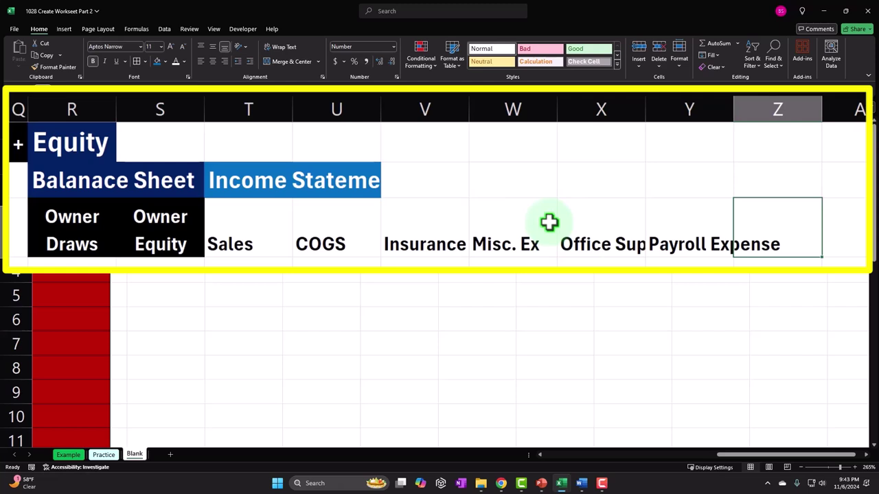
pyautogui.write('Teleph')
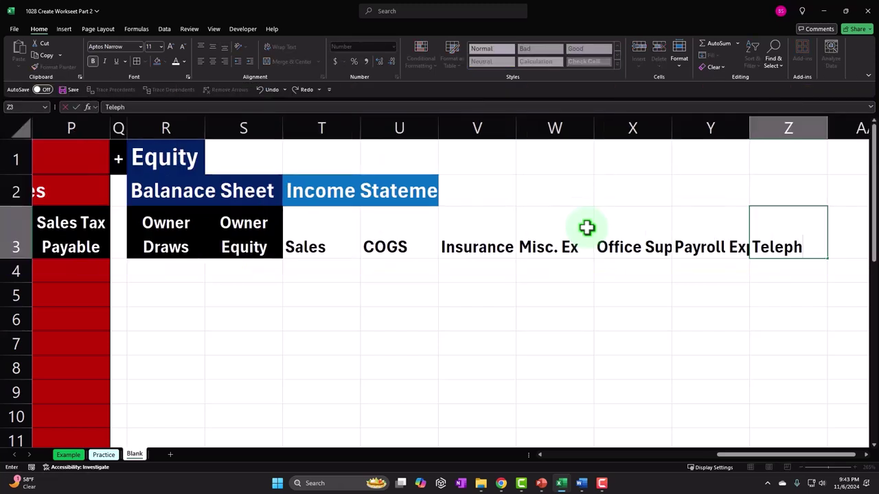
pyautogui.write('ine Ex')
pyautogui.press('Tab')
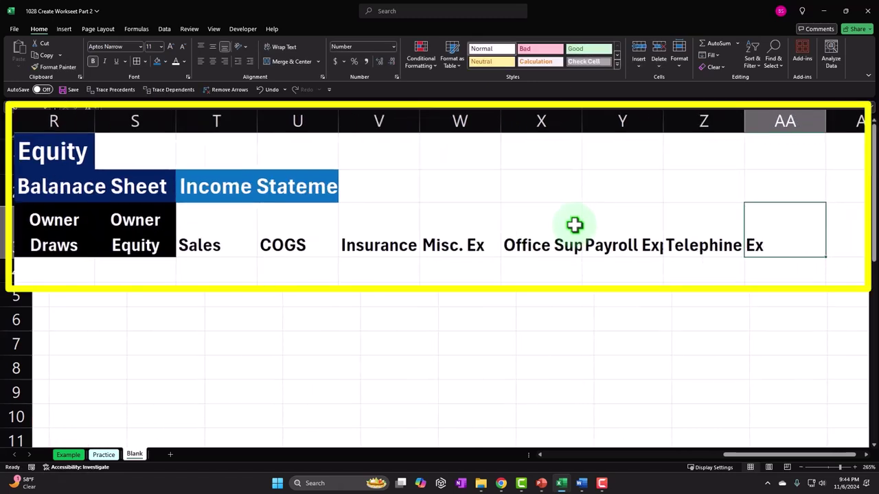
# - Enter the account name "Utilities" in AA3 to complete the row of income statement accounts
pyautogui.write('Utilities')
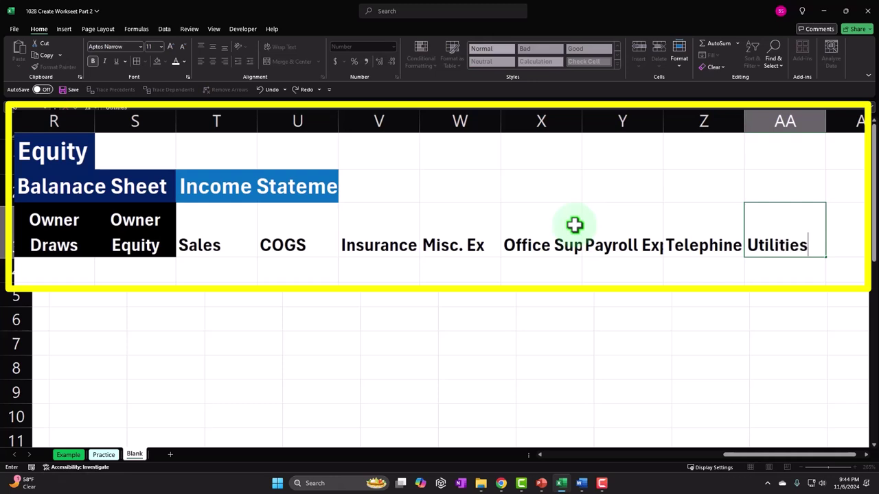
pyautogui.press('Return')
pyautogui.press('Up')
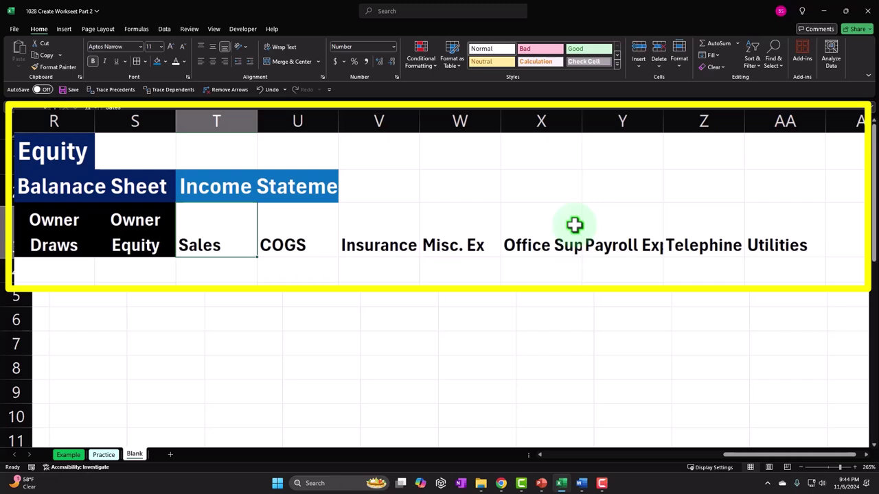
pyautogui.click(689, 232)
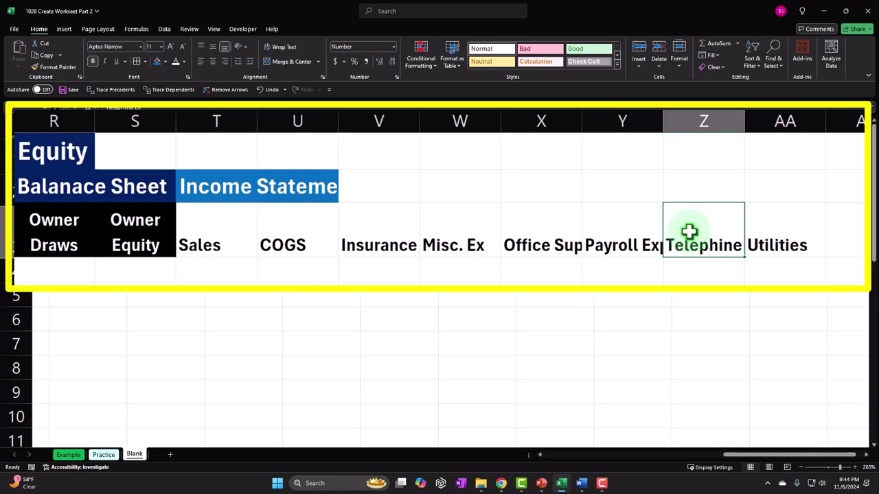
pyautogui.click(243, 273)
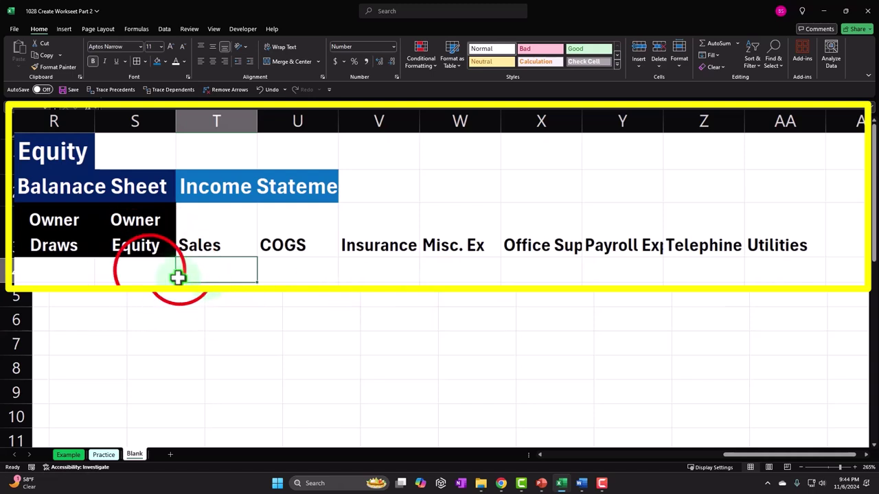
pyautogui.click(150, 270)
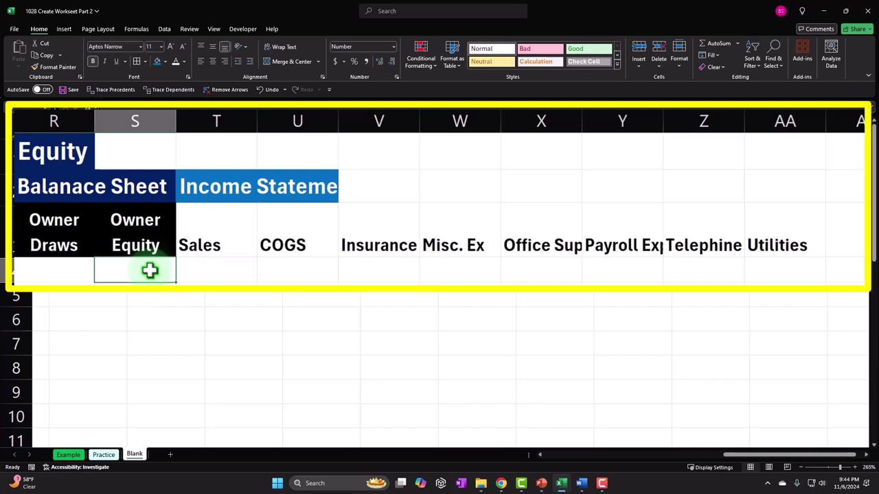
pyautogui.moveTo(199, 244); pyautogui.dragTo(748, 235)
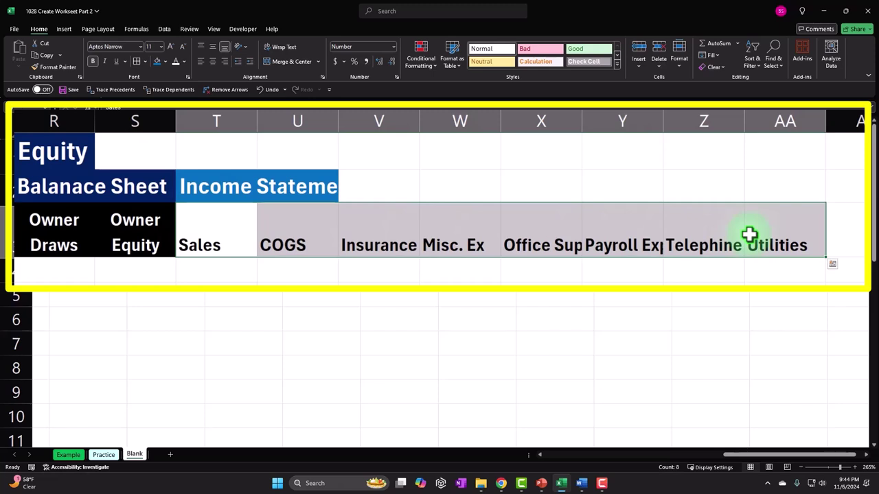
pyautogui.click(142, 237)
pyautogui.click(150, 270)
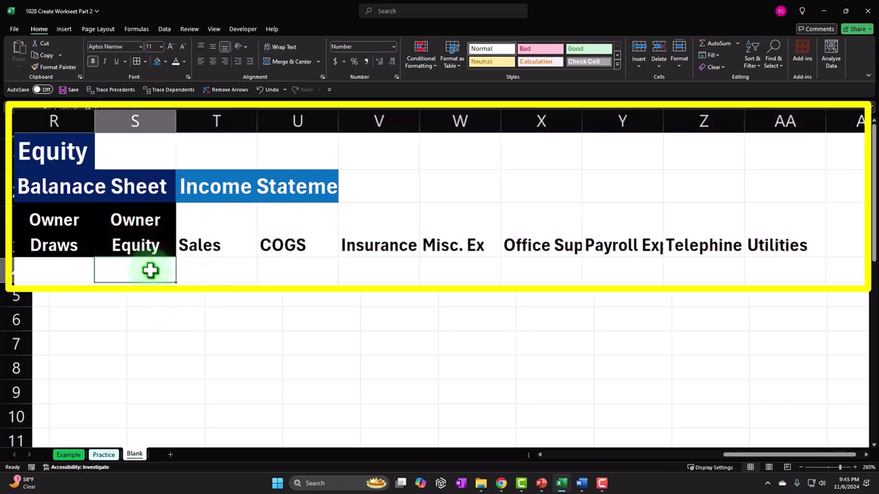
pyautogui.moveTo(210, 237); pyautogui.dragTo(766, 251)
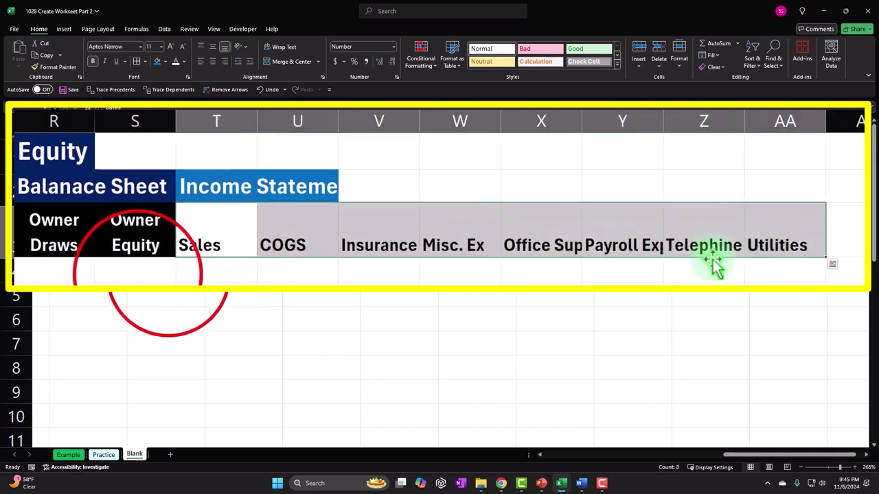
pyautogui.click(137, 275)
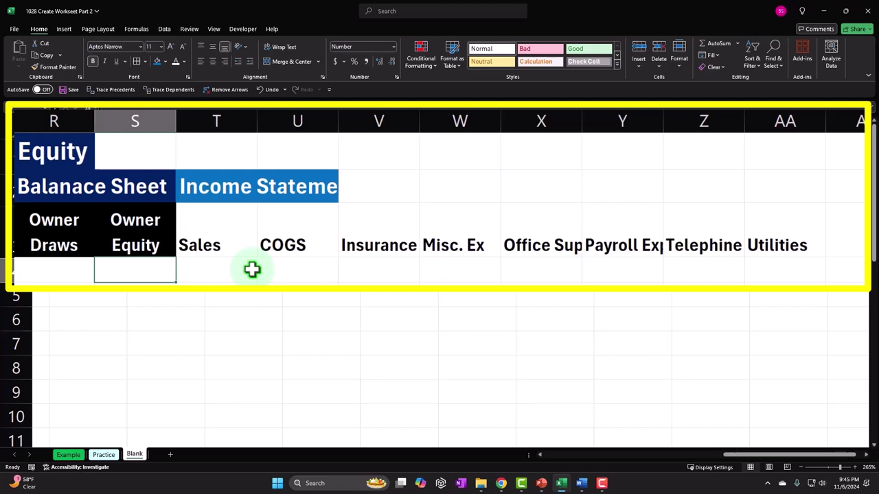
# - Copy the Owner Equity heading's formatting from S3 onto the account names in T3:AA3 with the Format Painter
pyautogui.click(148, 231)
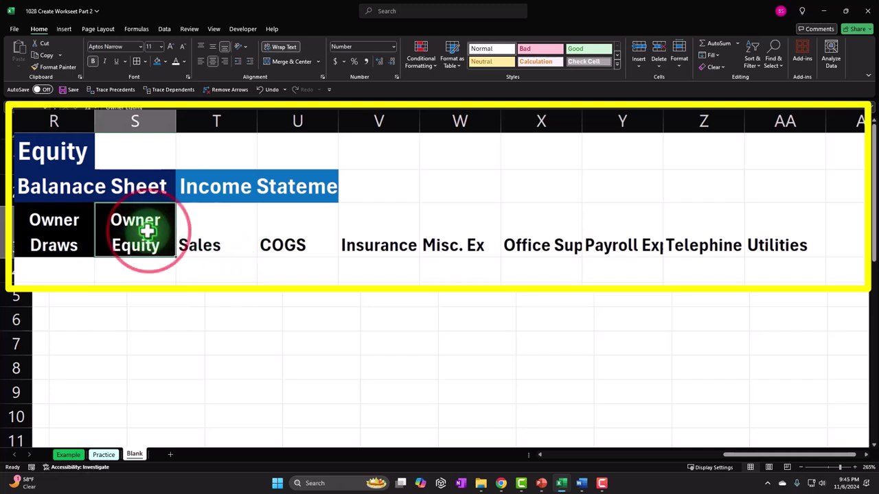
pyautogui.click(53, 66)
pyautogui.moveTo(226, 220); pyautogui.dragTo(782, 233)
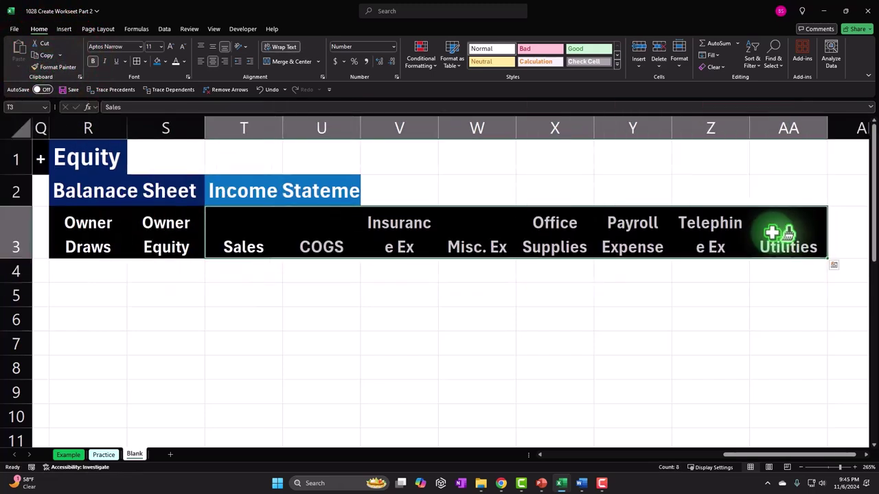
pyautogui.click(690, 294)
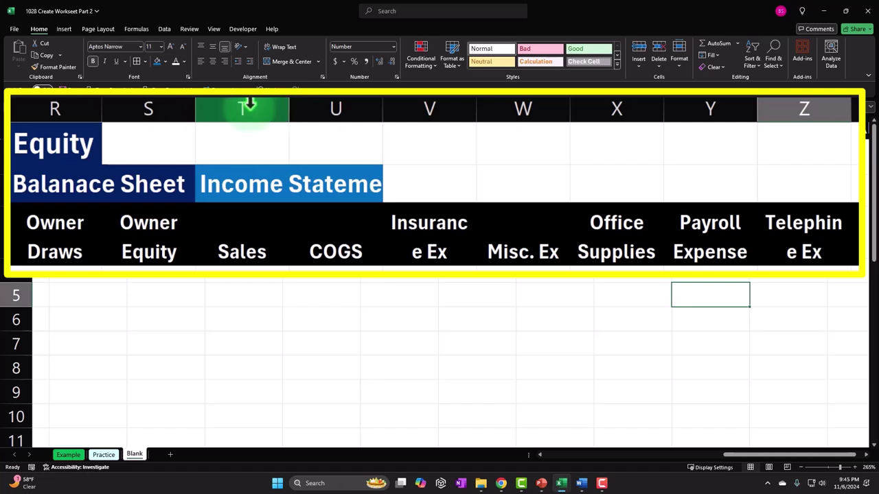
# - Adjust column widths to fit the headings: narrow columns R, T, U and W, and widen V so "Insurance" stays on one line
pyautogui.moveTo(99, 103)
pyautogui.mouseDown()
pyautogui.moveTo(86, 106)
pyautogui.moveTo(96, 110)
pyautogui.mouseUp()
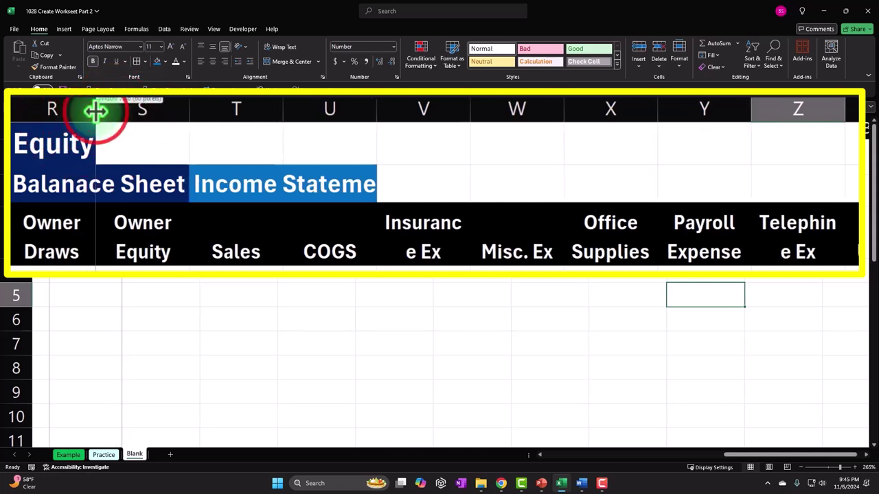
pyautogui.moveTo(282, 108); pyautogui.dragTo(254, 110)
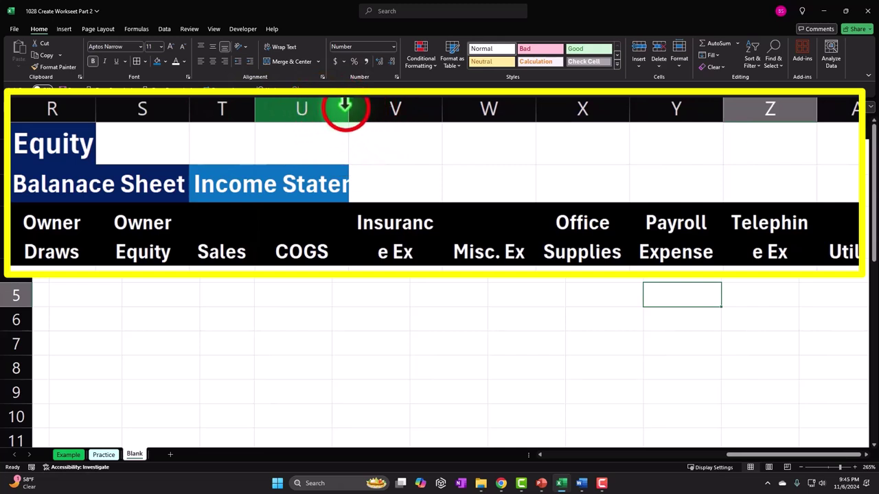
pyautogui.moveTo(338, 108); pyautogui.dragTo(326, 108)
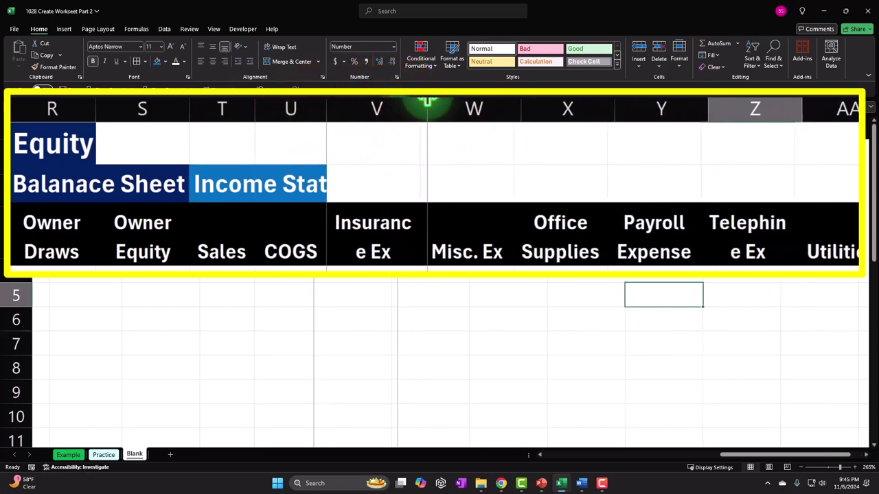
pyautogui.moveTo(419, 101); pyautogui.dragTo(427, 103)
pyautogui.moveTo(522, 108); pyautogui.dragTo(488, 108)
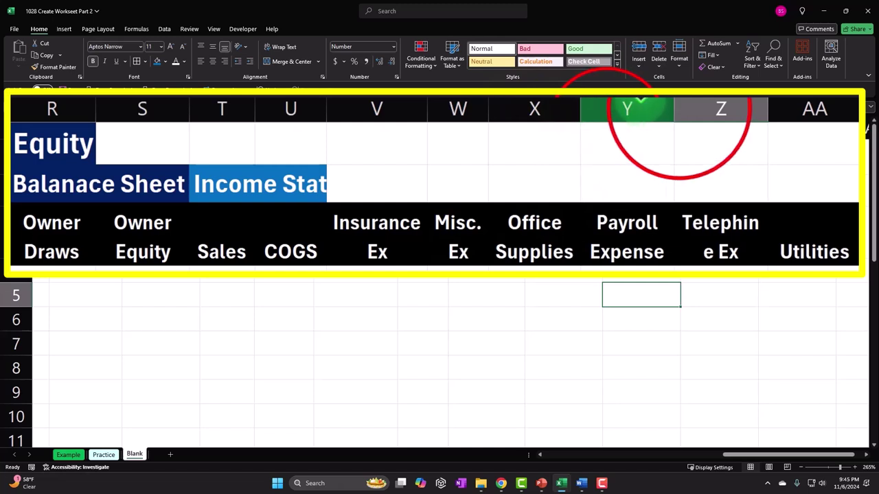
# - Slightly narrow column Y, widen Z so "Telephine" stays on one line, and fit AA to "Utilities"
pyautogui.click(676, 109)
pyautogui.click(671, 110)
pyautogui.click(671, 127)
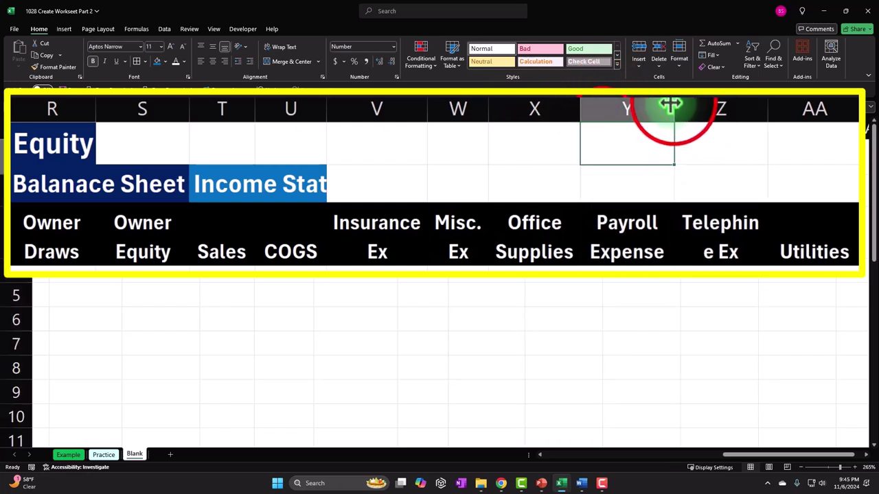
pyautogui.moveTo(674, 106); pyautogui.dragTo(669, 107)
pyautogui.click(730, 99)
pyautogui.click(762, 107)
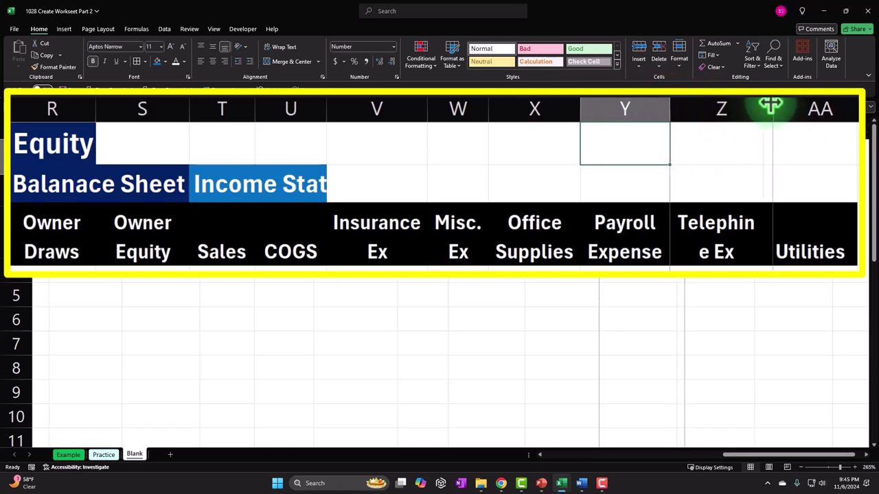
pyautogui.moveTo(776, 103); pyautogui.dragTo(769, 104)
pyautogui.click(857, 110)
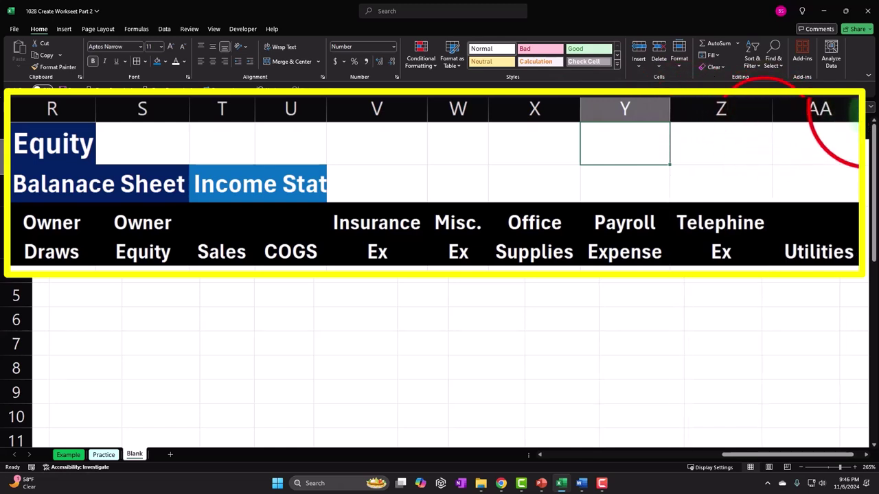
pyautogui.doubleClick(856, 109)
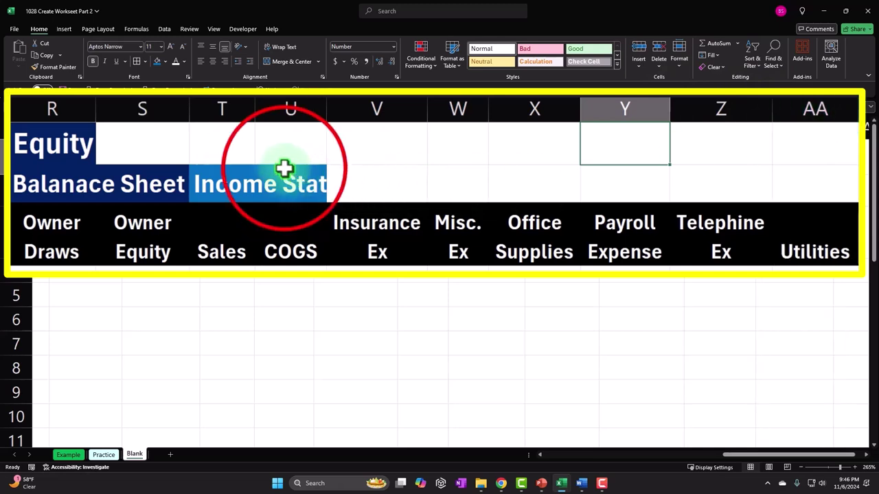
# - Fill S1:AA1 with the standard dark blue to extend the Equity heading band across all its accounts
pyautogui.click(153, 156)
pyautogui.moveTo(197, 156); pyautogui.dragTo(708, 156)
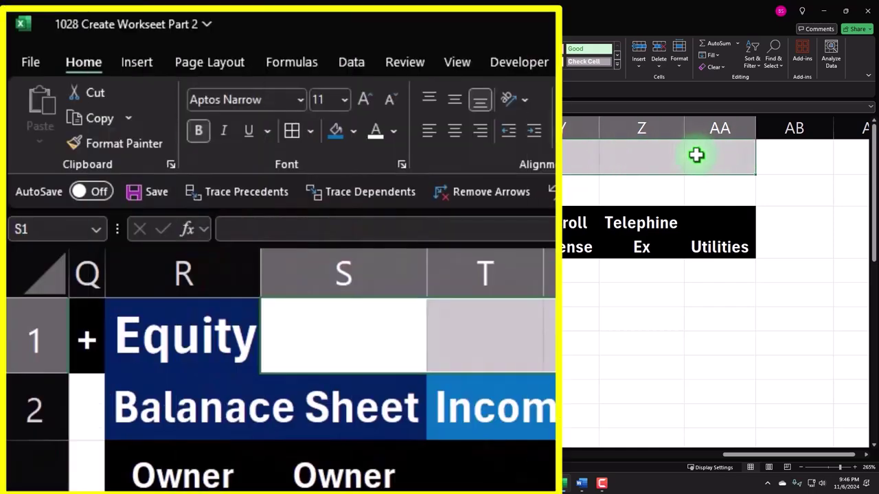
pyautogui.click(336, 132)
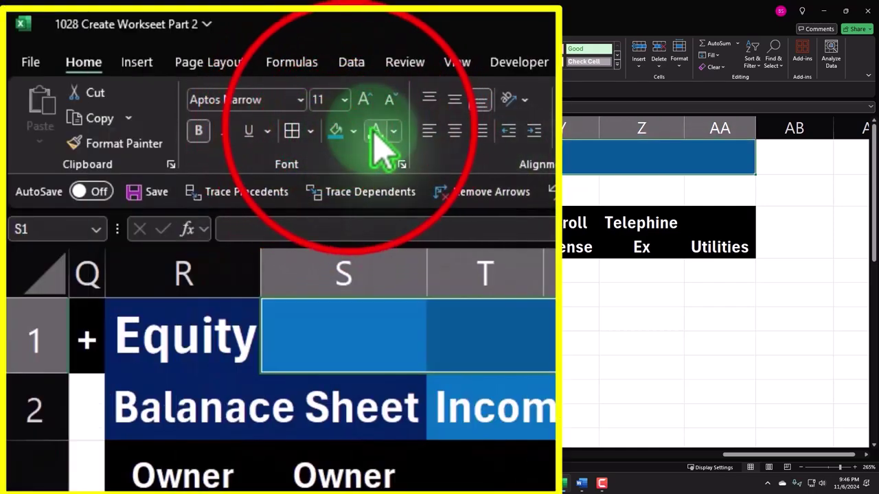
pyautogui.click(353, 131)
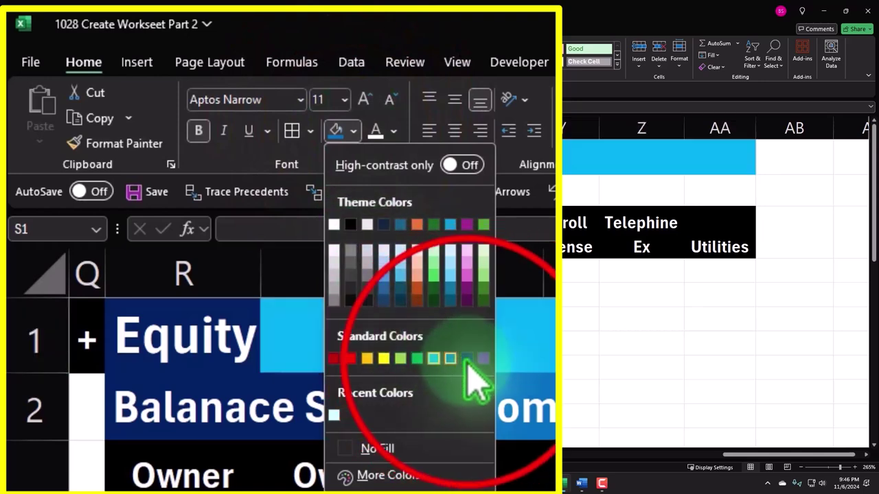
pyautogui.click(466, 359)
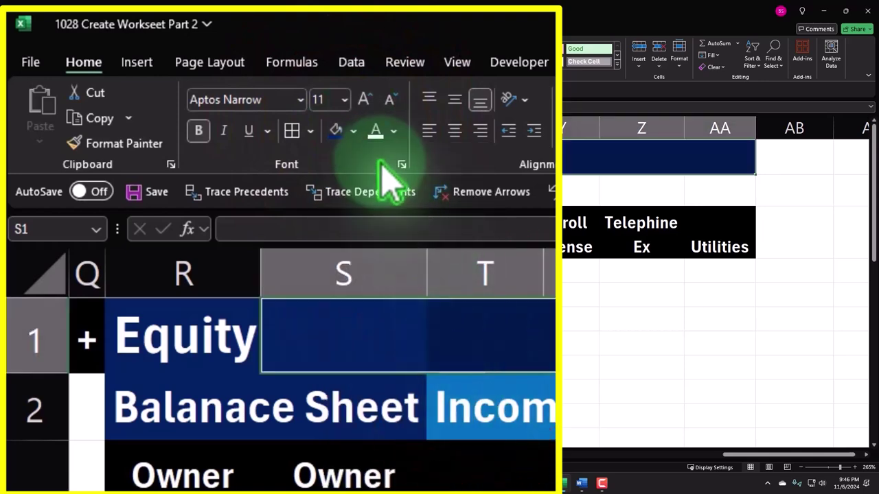
# - Fill T2:AA2 with the standard blue to extend the Income Statement heading across its accounts
pyautogui.click(334, 420)
pyautogui.moveTo(487, 408); pyautogui.dragTo(699, 190)
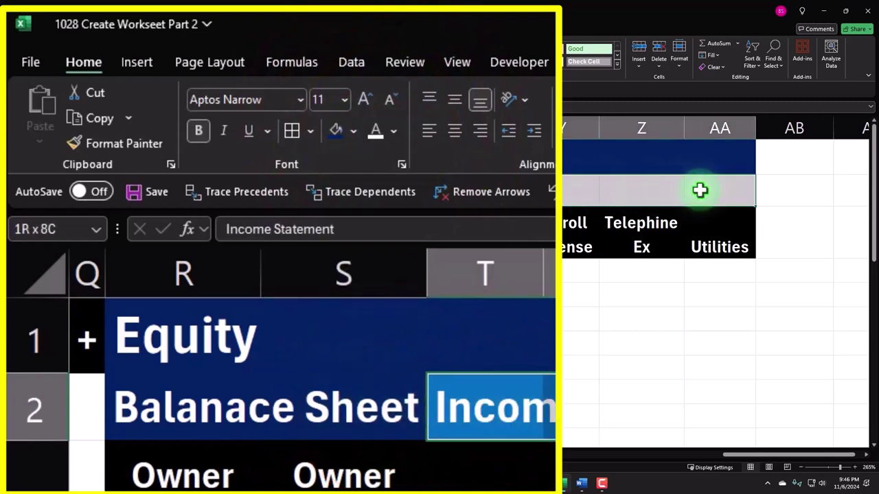
pyautogui.click(353, 130)
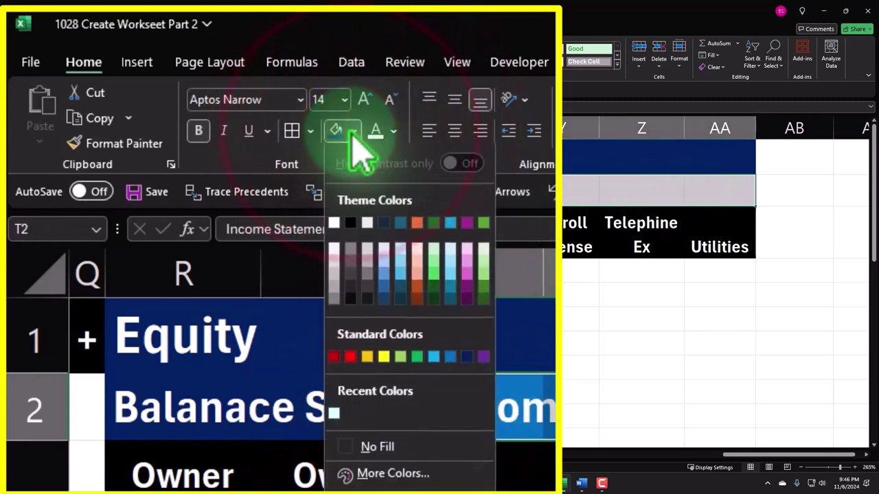
pyautogui.click(450, 359)
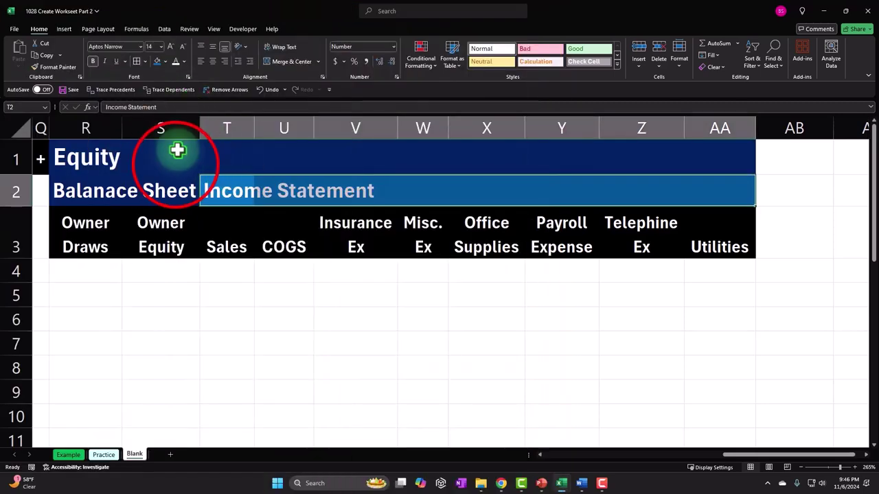
pyautogui.click(176, 164)
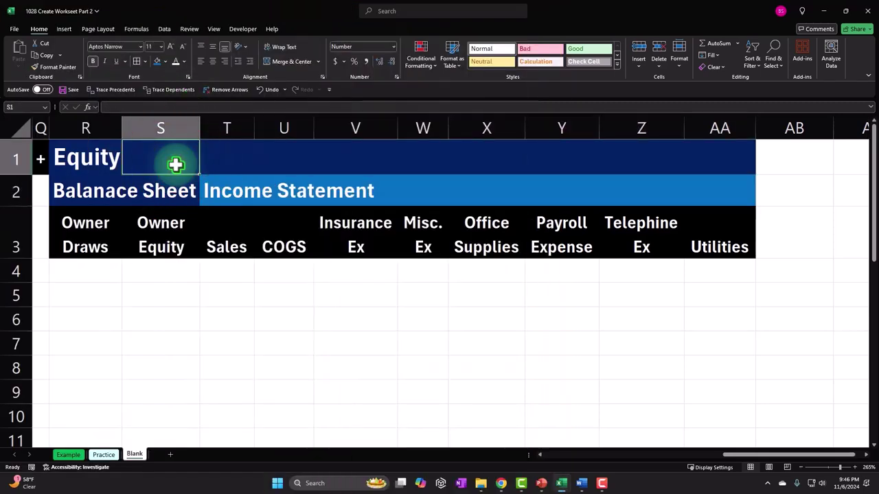
# - Apply an outside border around the Equity heading band R1:AA1
pyautogui.moveTo(103, 156); pyautogui.dragTo(716, 149)
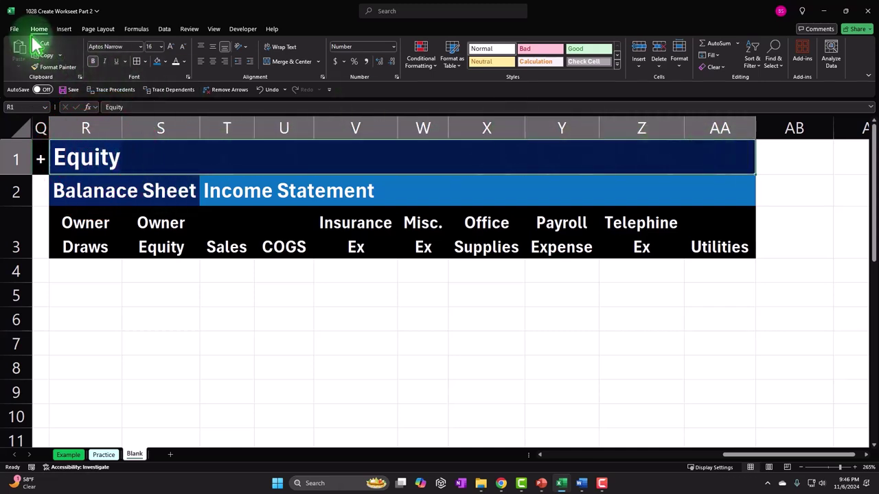
pyautogui.click(145, 62)
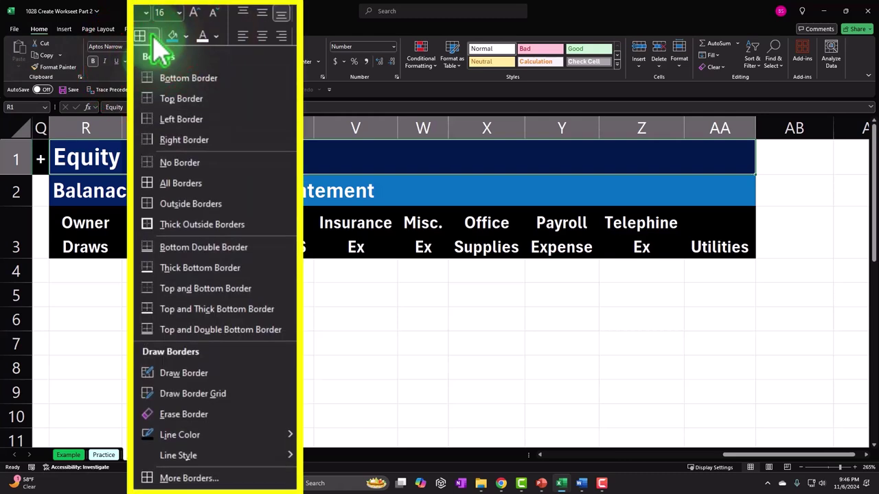
pyautogui.click(165, 224)
# - Apply the same outside border around the Balance Sheet heading R2:S2 and the Income Statement heading T2:AA2
pyautogui.moveTo(162, 178); pyautogui.dragTo(163, 179)
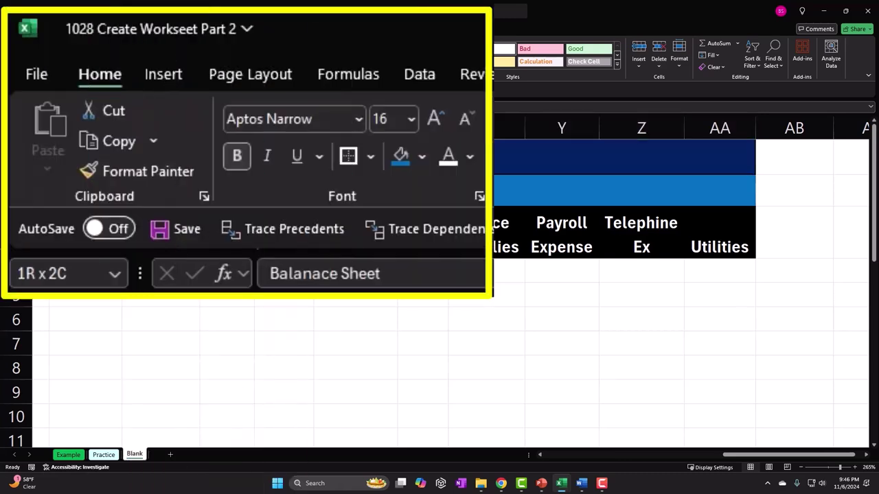
pyautogui.click(348, 156)
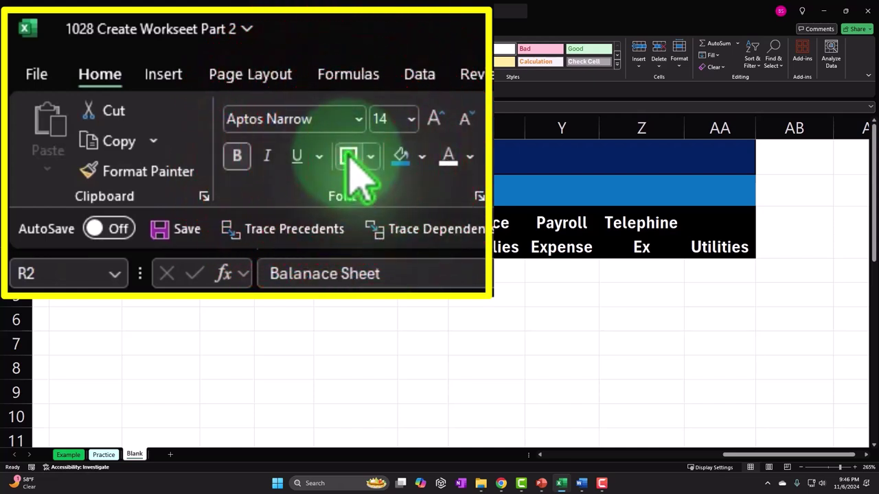
pyautogui.moveTo(210, 190); pyautogui.dragTo(696, 180)
pyautogui.click(137, 61)
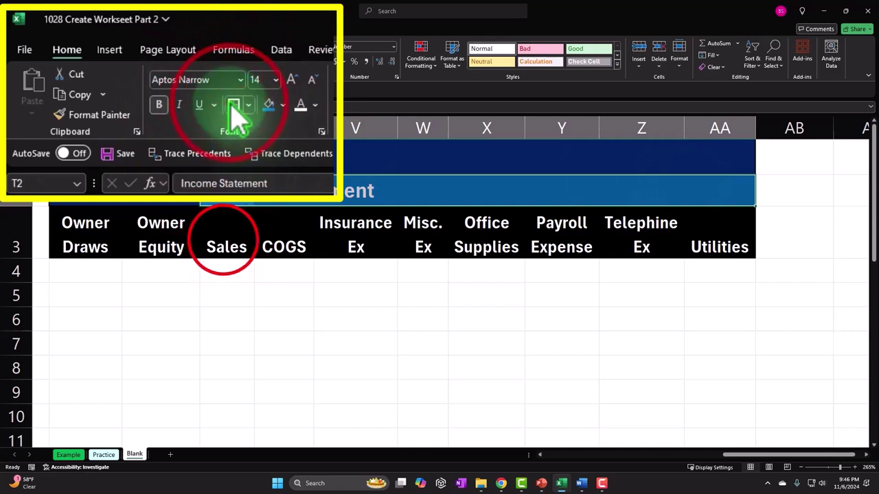
pyautogui.click(226, 240)
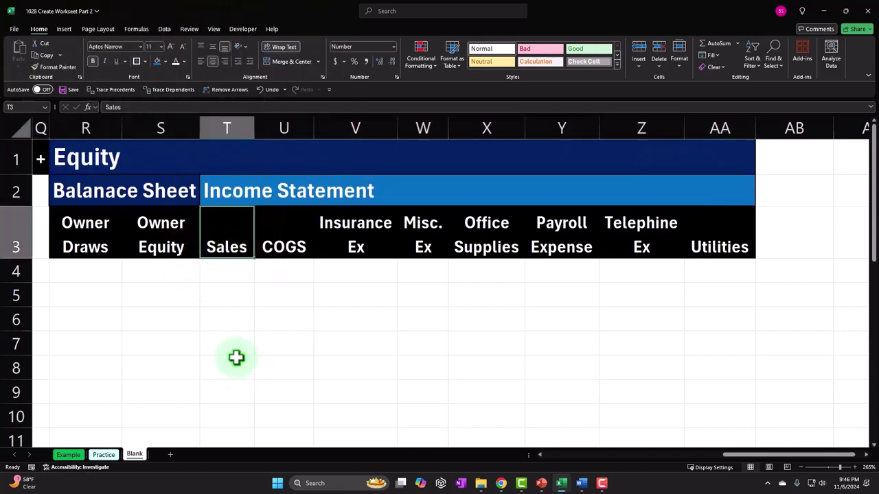
pyautogui.click(91, 270)
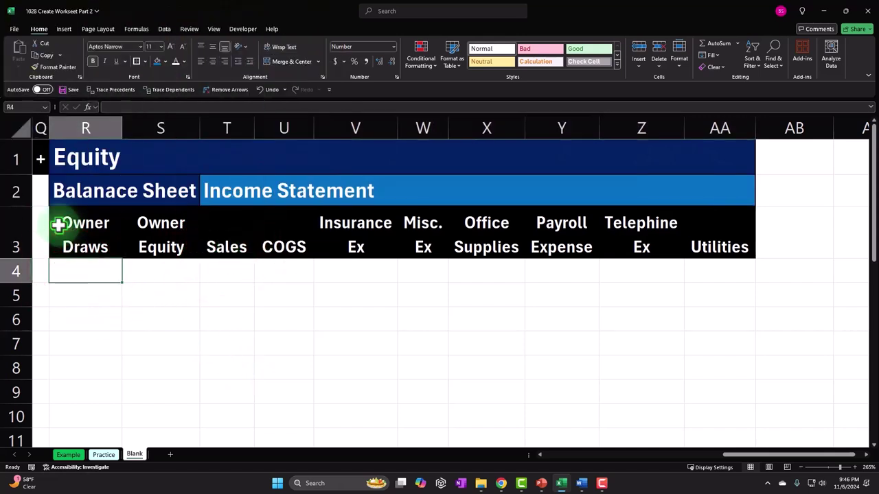
pyautogui.press('Left')
pyautogui.press('Left')
pyautogui.press('Right')
pyautogui.press('Right')
pyautogui.hotkey('shift', 'Right')
pyautogui.hotkey('shift', 'Right')
pyautogui.hotkey('shift', 'Right')
pyautogui.hotkey('shift', 'Right')
pyautogui.hotkey('shift', 'Right')
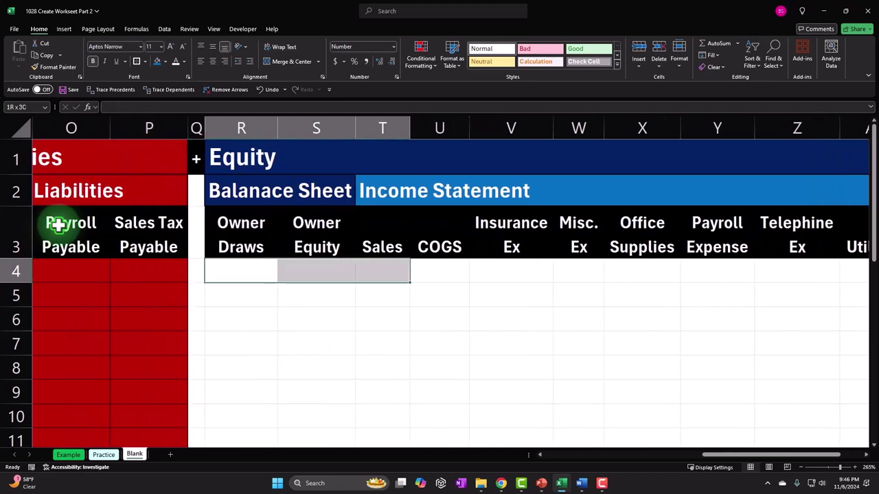
pyautogui.hotkey('shift', 'Right')
pyautogui.hotkey('shift', 'Right')
pyautogui.hotkey('shift', 'Right')
pyautogui.hotkey('shift', 'Right')
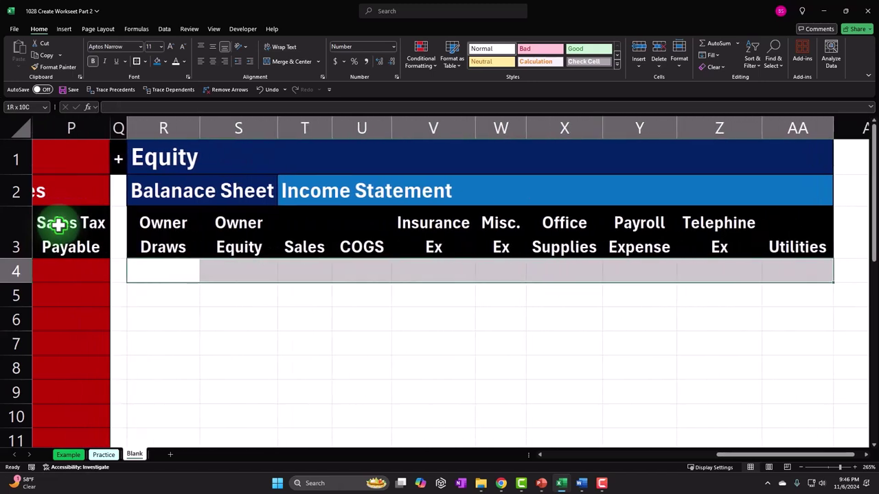
pyautogui.hotkey('ctrl', 'shift', 'Down')
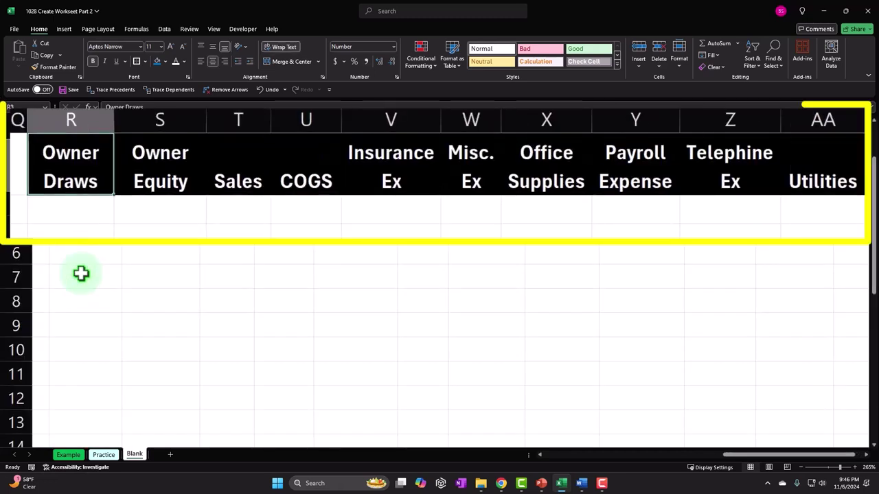
pyautogui.hotkey('shift', 'Right')
pyautogui.hotkey('shift', 'Right')
pyautogui.hotkey('shift', 'Right')
pyautogui.hotkey('shift', 'Right')
pyautogui.hotkey('shift', 'Right')
pyautogui.hotkey('shift', 'Right')
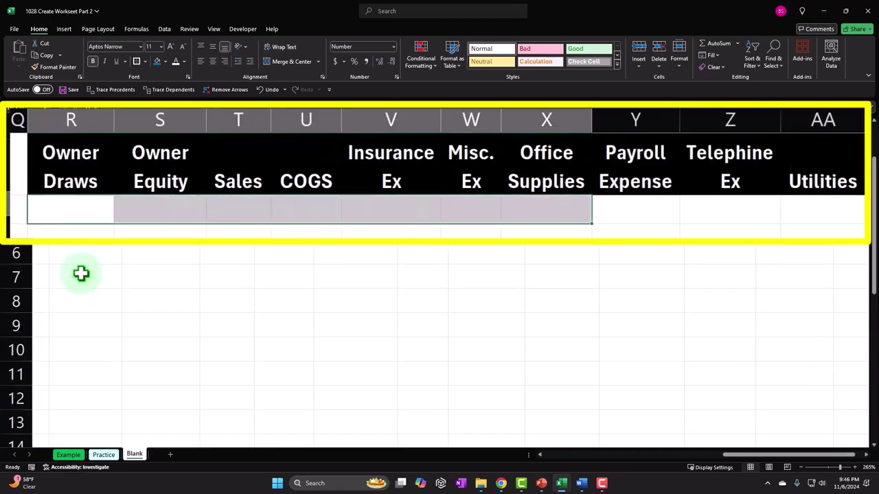
pyautogui.click(748, 454)
pyautogui.moveTo(749, 455); pyautogui.dragTo(742, 454)
pyautogui.moveTo(780, 206); pyautogui.dragTo(188, 402)
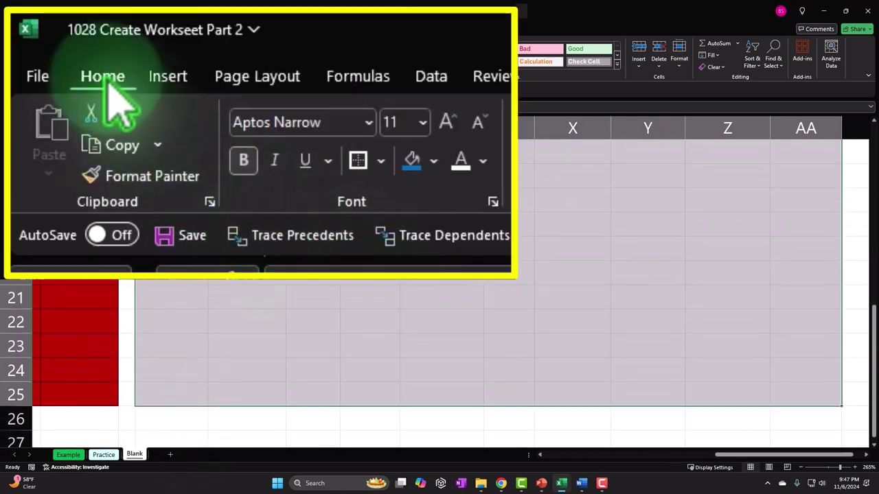
pyautogui.scroll(5, 204, 331)
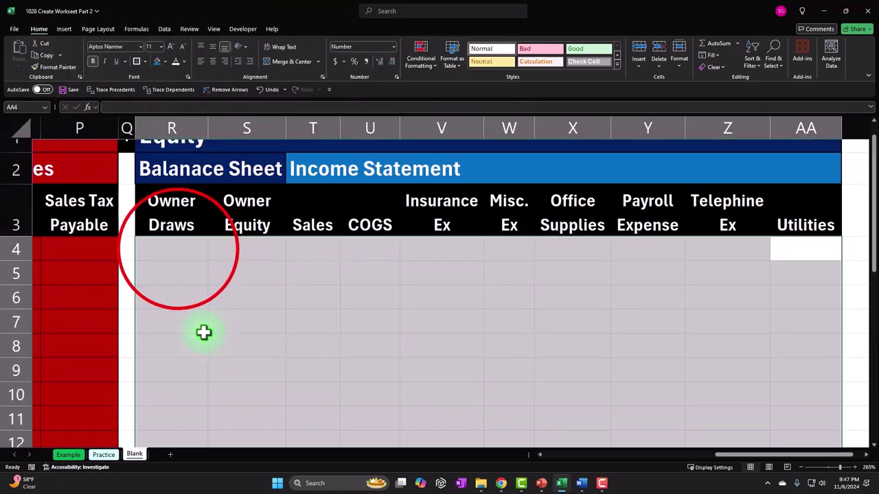
# - Fill the Owner Draws and Owner Equity entry area R4:S25 with the standard dark blue and apply all borders
pyautogui.click(178, 251)
pyautogui.moveTo(215, 268); pyautogui.dragTo(238, 405)
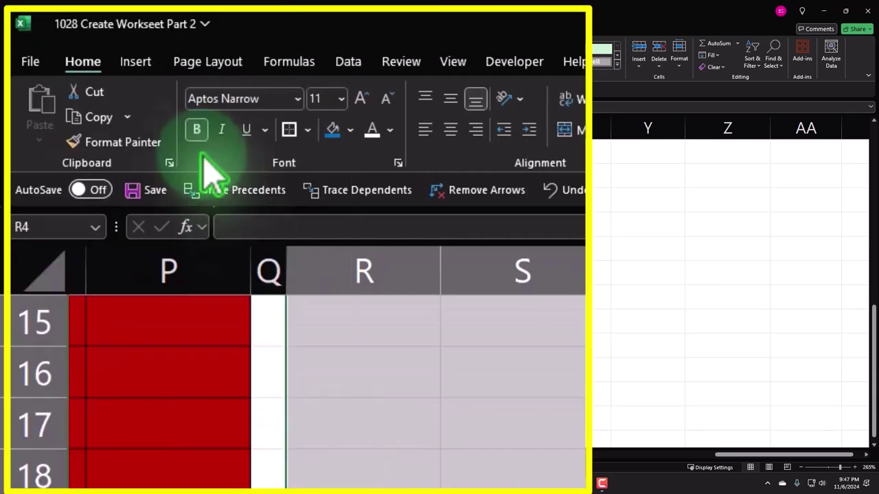
pyautogui.click(349, 132)
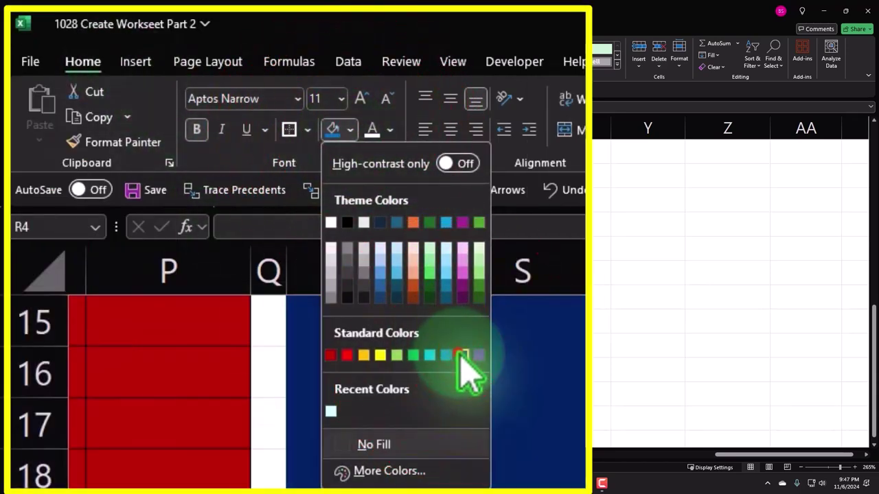
pyautogui.click(462, 355)
pyautogui.scroll(5, 459, 357)
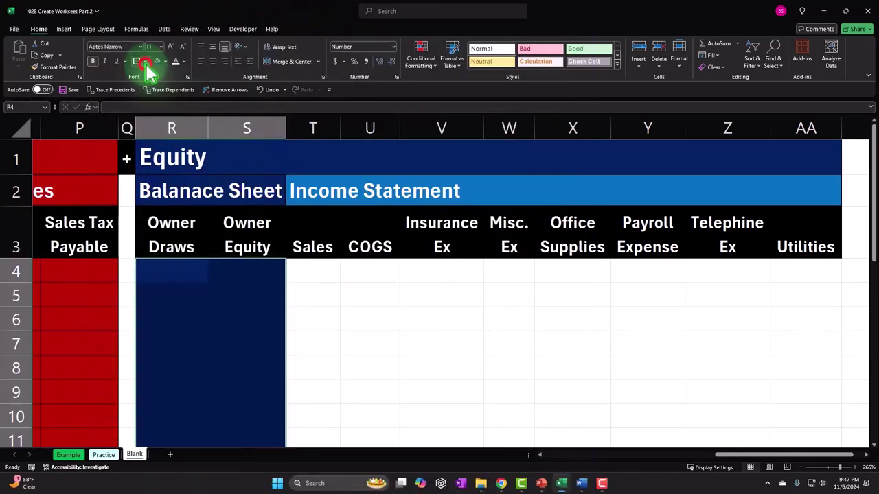
pyautogui.click(146, 62)
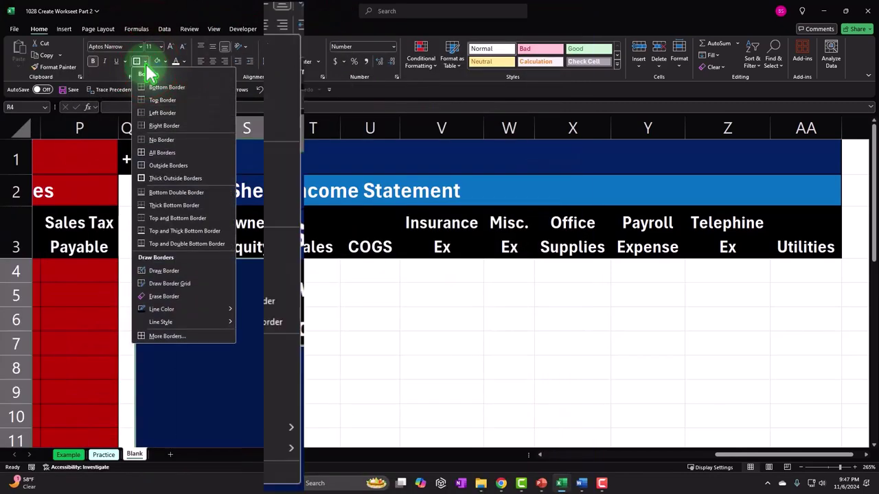
pyautogui.click(184, 173)
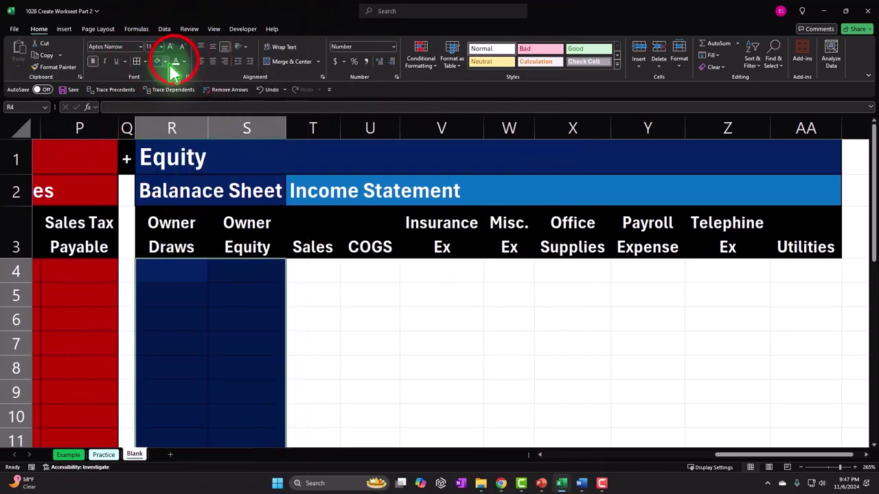
# - Enter a test 0 in R4 under Owner Draws to check the text color against the fill
pyautogui.click(132, 269)
pyautogui.press('Return')
pyautogui.click(132, 272)
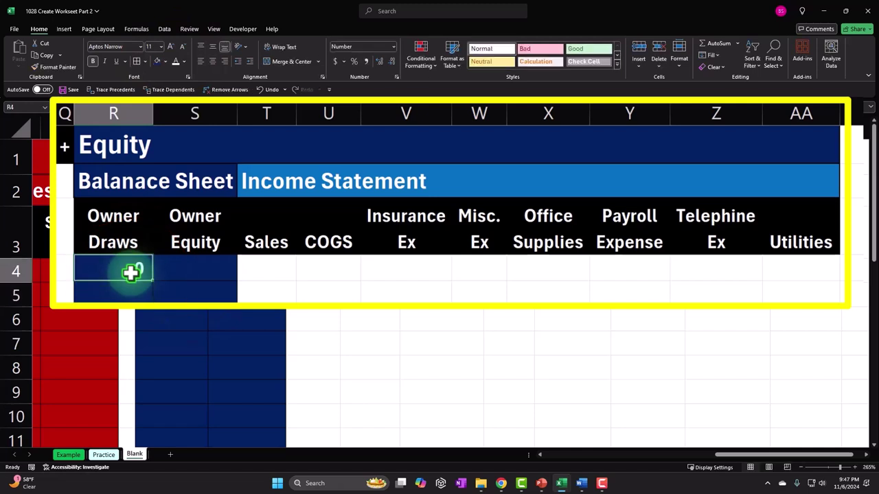
# - Fill the Income Statement entry area T4:AA25 with the standard blue and apply all borders
pyautogui.moveTo(268, 274); pyautogui.dragTo(687, 348)
pyautogui.scroll(5, 686, 347)
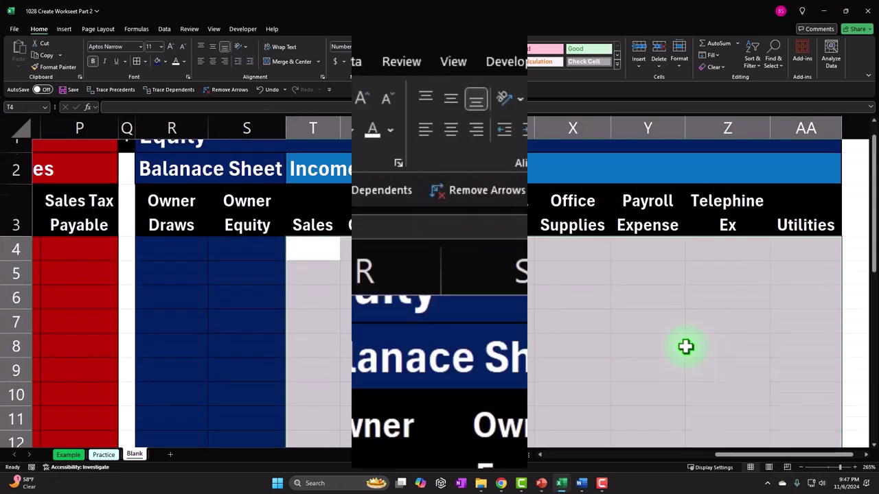
pyautogui.click(350, 130)
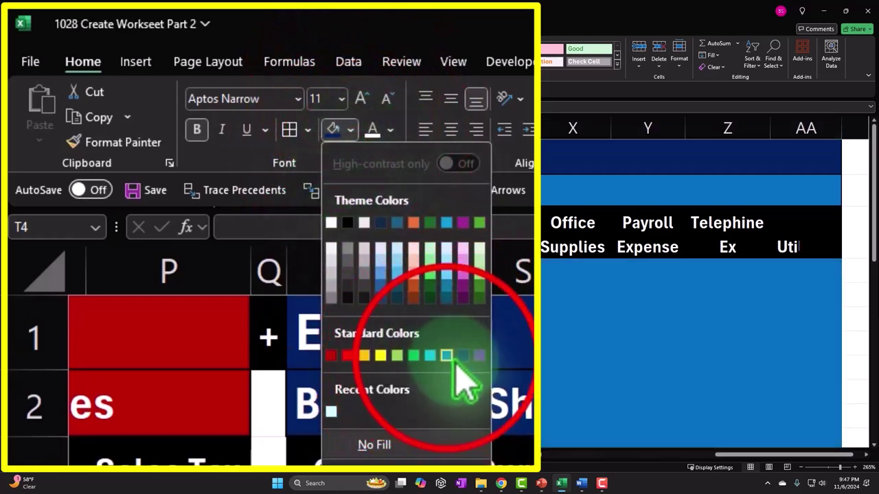
pyautogui.click(446, 355)
pyautogui.click(291, 131)
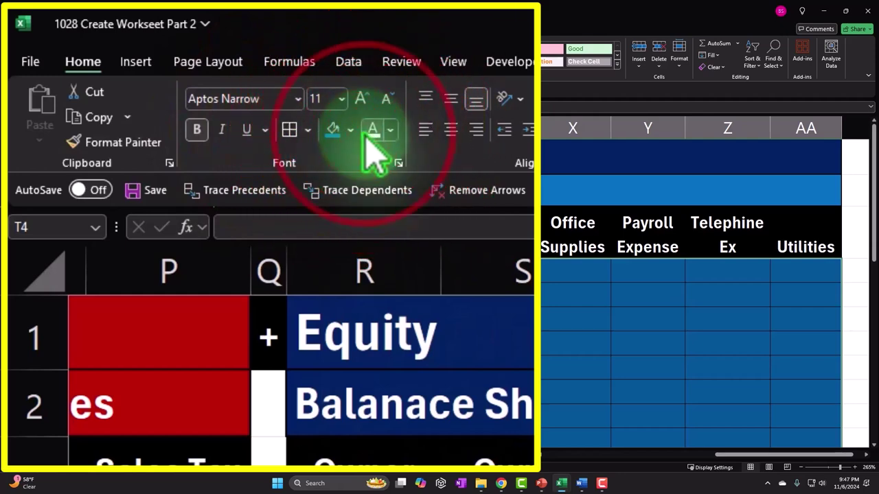
# - Enter a test 0 in U4 under COGS to check the text color on the blue fill
pyautogui.click(373, 275)
pyautogui.write('0')
pyautogui.press('Return')
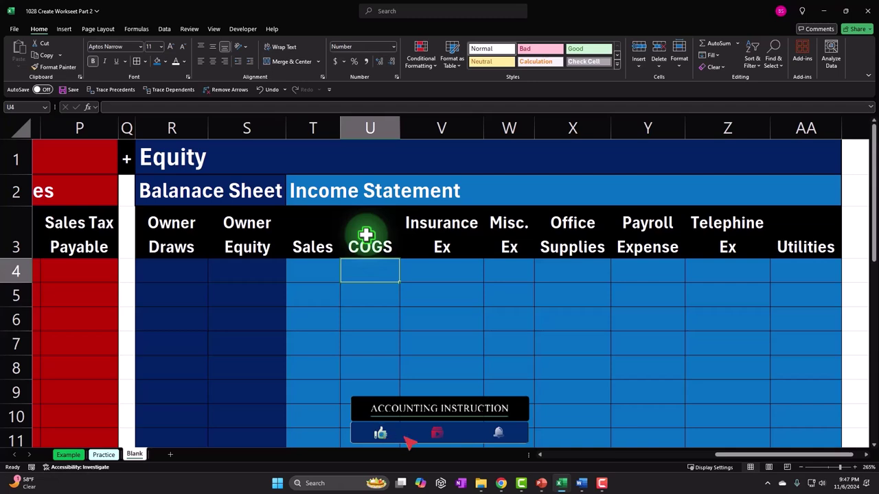
# - Copy the equals sign in M1 down through M2:M25 between the Assets and Liabilities sections
pyautogui.press('Right')
pyautogui.press('Right')
pyautogui.press('Left')
pyautogui.press('Left')
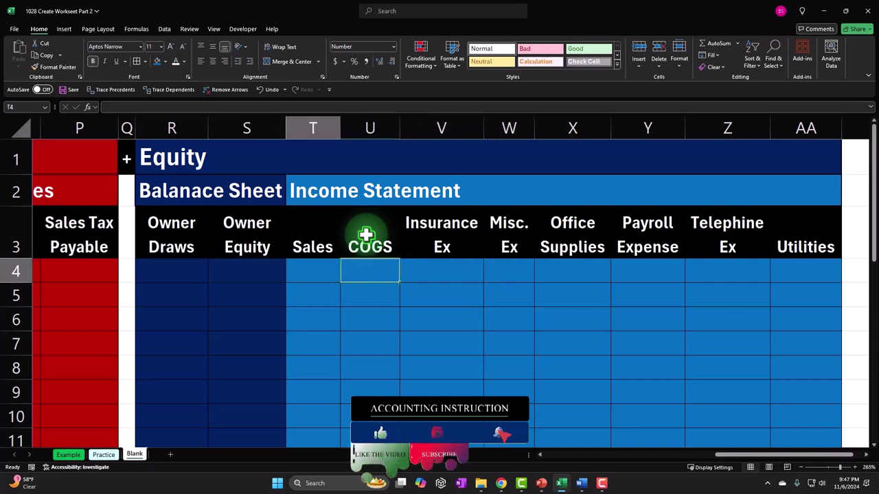
pyautogui.press('Left')
pyautogui.press('Left')
pyautogui.press('Left')
pyautogui.press('Left')
pyautogui.press('Left')
pyautogui.press('Left')
pyautogui.press('Left')
pyautogui.press('Left')
pyautogui.press('Left')
pyautogui.press('Left')
pyautogui.press('Left')
pyautogui.press('Left')
pyautogui.press('Left')
pyautogui.press('Left')
pyautogui.press('Right')
pyautogui.press('Right')
pyautogui.press('Right')
pyautogui.press('Right')
pyautogui.press('Right')
pyautogui.press('Right')
pyautogui.press('Up')
pyautogui.press('Up')
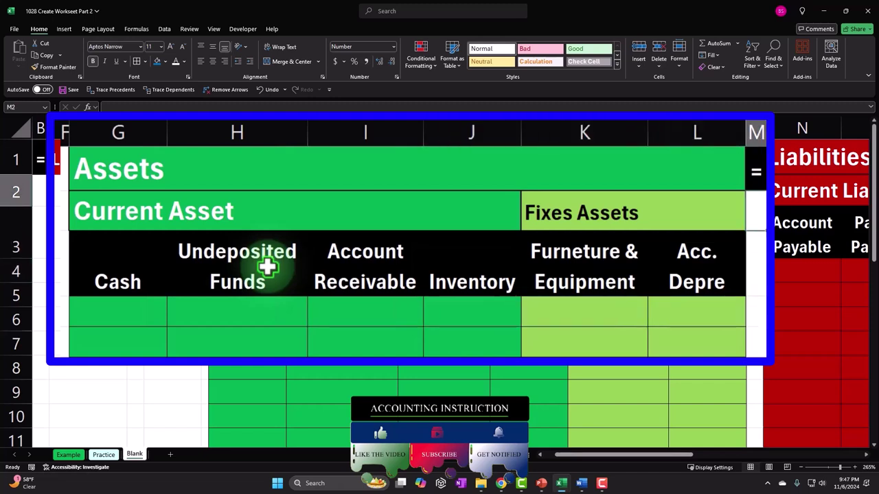
pyautogui.click(759, 166)
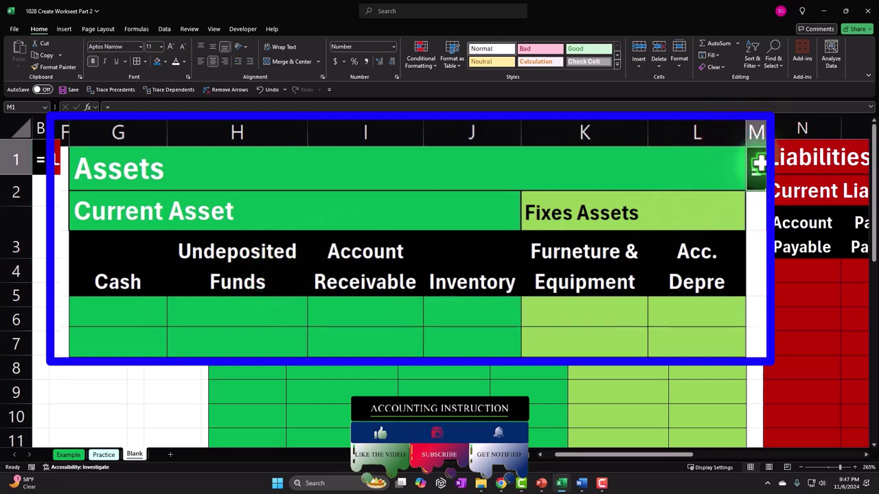
pyautogui.moveTo(758, 167); pyautogui.dragTo(797, 416)
pyautogui.hotkey('ctrl', 'c')
pyautogui.moveTo(764, 457); pyautogui.dragTo(755, 402)
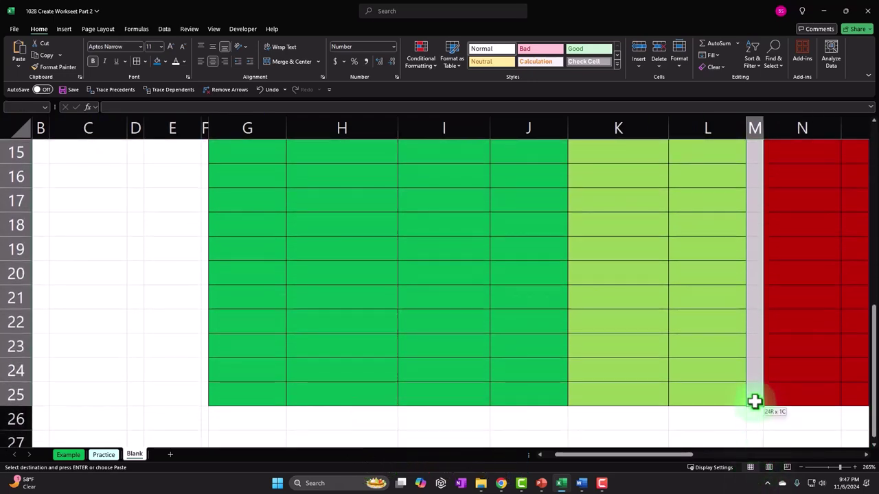
pyautogui.hotkey('ctrl', 'v')
# - Copy the plus sign in Q1 down through Q2:Q25 between the Liabilities and Equity sections
pyautogui.moveTo(648, 455); pyautogui.dragTo(738, 457)
pyautogui.click(543, 154)
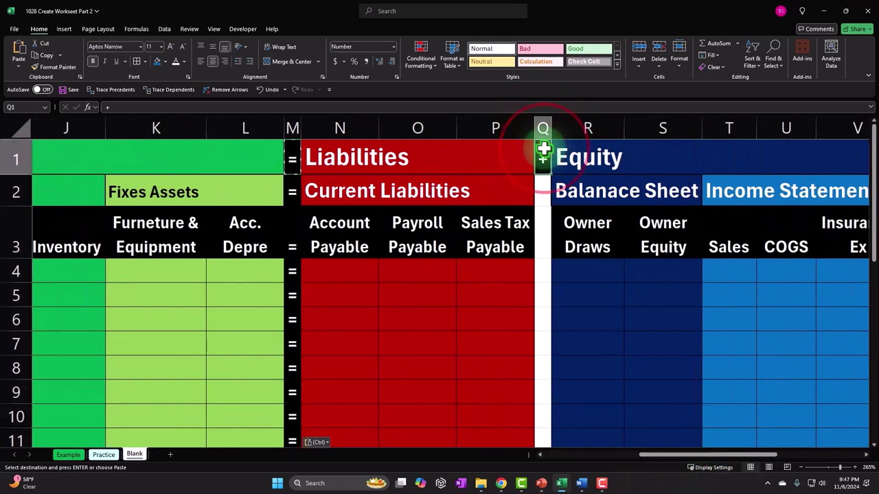
pyautogui.moveTo(542, 153); pyautogui.dragTo(547, 388)
pyautogui.hotkey('ctrl', 'v')
# - Look over the formatted Equity, Assets and Liabilities sections with their sign columns and account headings
pyautogui.moveTo(677, 455); pyautogui.dragTo(786, 454)
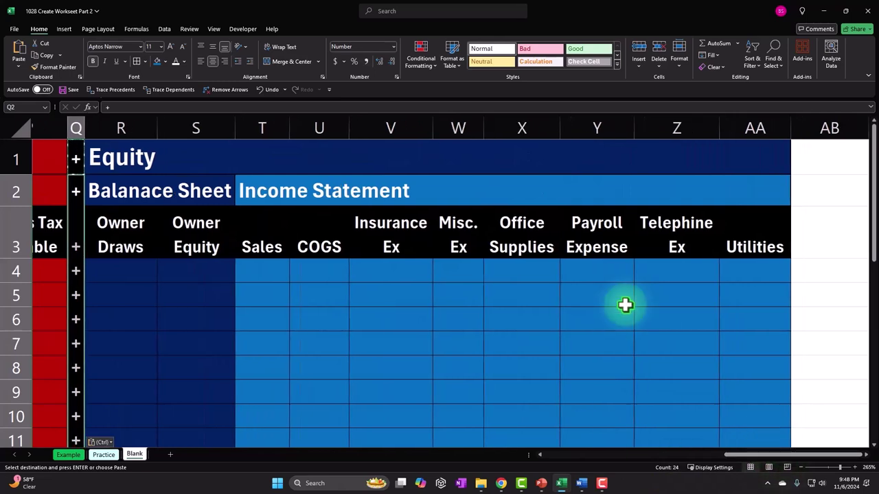
pyautogui.scroll(-5, 624, 305)
pyautogui.scroll(5, 624, 304)
pyautogui.moveTo(726, 456); pyautogui.dragTo(547, 465)
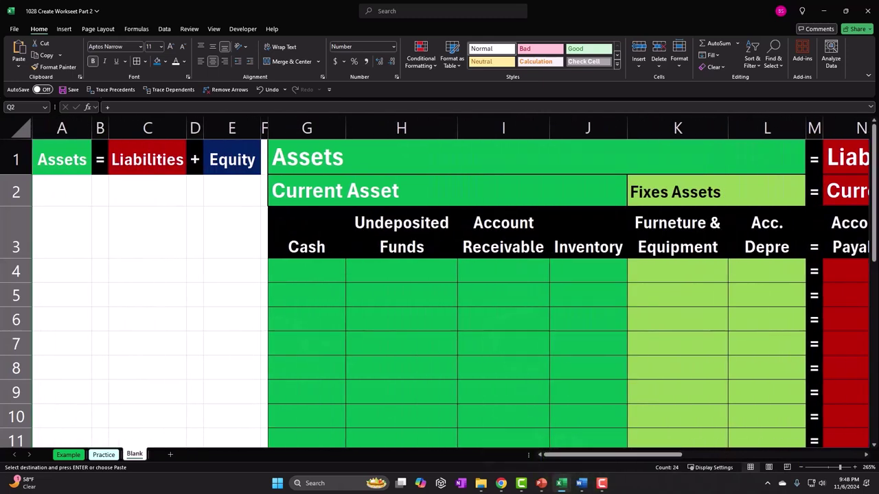
pyautogui.click(688, 162)
pyautogui.press('Right')
pyautogui.press('Right')
pyautogui.press('Right')
pyautogui.press('Right')
pyautogui.press('Right')
pyautogui.press('Right')
pyautogui.press('Right')
pyautogui.press('Right')
pyautogui.press('Right')
pyautogui.press('Right')
pyautogui.press('Right')
pyautogui.press('Right')
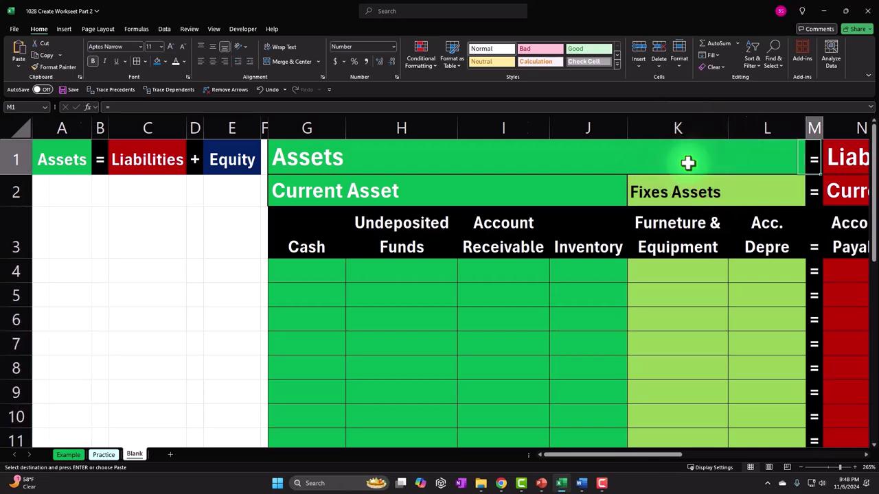
pyautogui.press('Left')
pyautogui.press('Left')
pyautogui.press('Left')
pyautogui.press('Left')
pyautogui.press('Left')
pyautogui.press('Left')
pyautogui.press('Left')
pyautogui.press('Left')
pyautogui.press('Left')
pyautogui.press('Left')
pyautogui.press('Left')
pyautogui.press('Left')
pyautogui.press('Left')
pyautogui.press('Left')
pyautogui.press('Left')
pyautogui.press('Left')
pyautogui.press('Left')
pyautogui.press('Left')
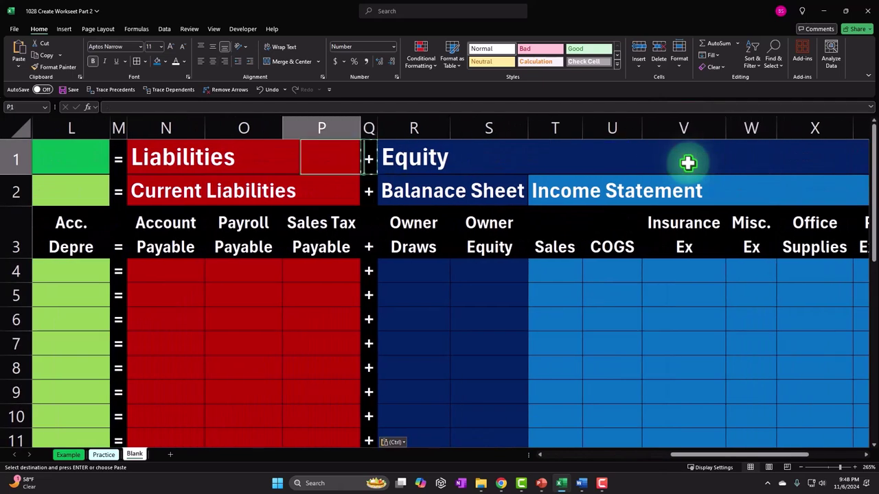
pyautogui.press('Down')
pyautogui.press('Down')
pyautogui.press('Right')
pyautogui.press('Right')
pyautogui.press('Right')
pyautogui.press('Right')
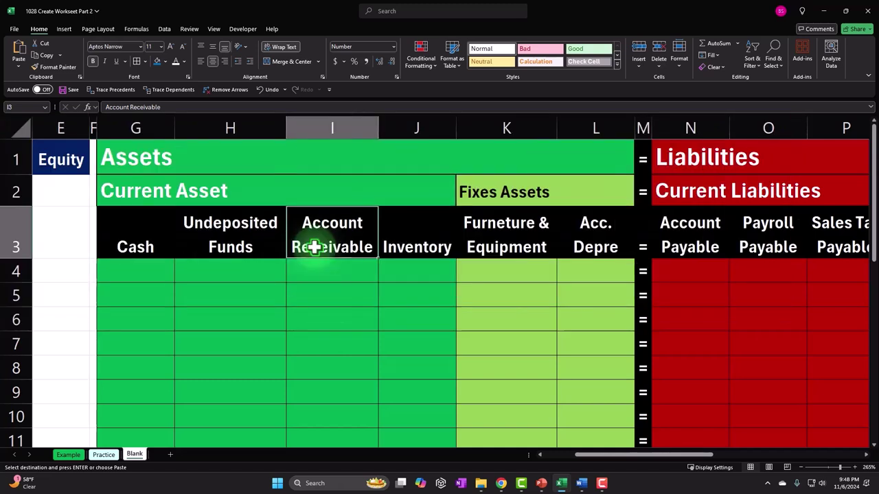
# - Narrow column AB into a slim spacer column after the Utilities column
pyautogui.press('Right')
pyautogui.press('Right')
pyautogui.press('Right')
pyautogui.press('Right')
pyautogui.press('Right')
pyautogui.press('Right')
pyautogui.press('Right')
pyautogui.press('Right')
pyautogui.press('Right')
pyautogui.press('Right')
pyautogui.press('Right')
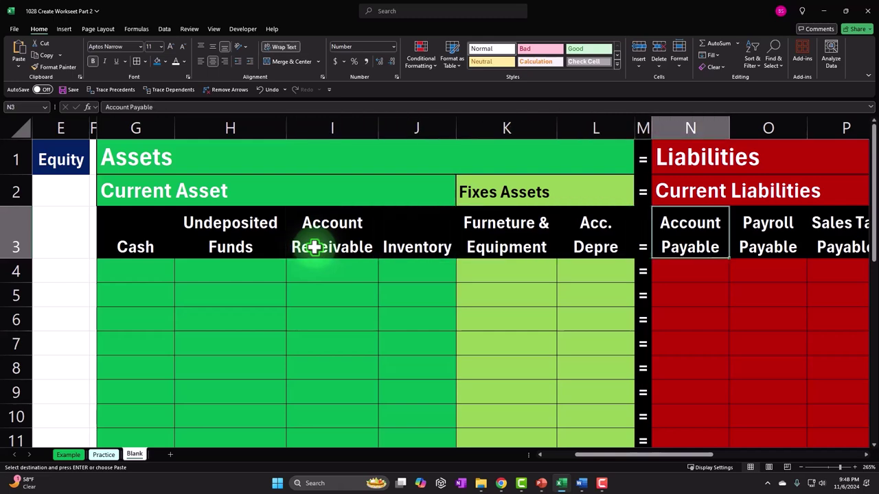
pyautogui.press('Right')
pyautogui.press('Right')
pyautogui.press('Right')
pyautogui.press('Right')
pyautogui.press('Right')
pyautogui.press('Right')
pyautogui.press('Right')
pyautogui.press('Right')
pyautogui.press('Right')
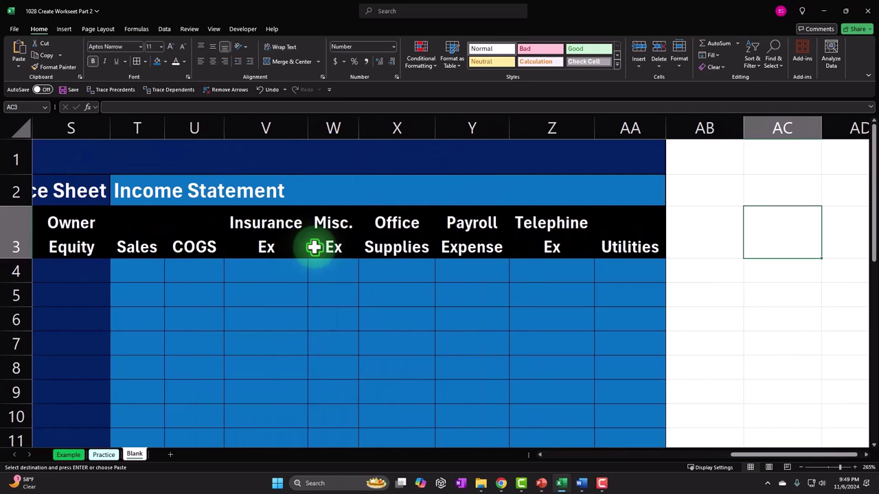
pyautogui.moveTo(741, 123); pyautogui.dragTo(682, 128)
pyautogui.click(708, 163)
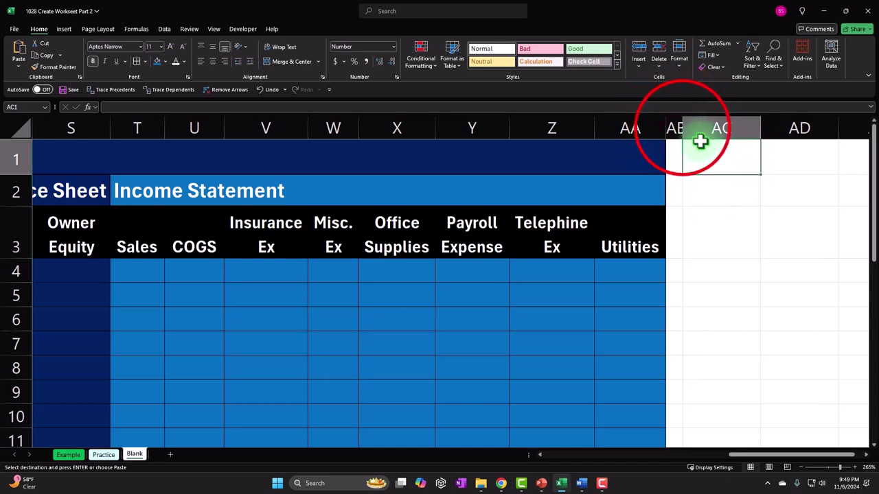
pyautogui.moveTo(680, 125); pyautogui.dragTo(674, 129)
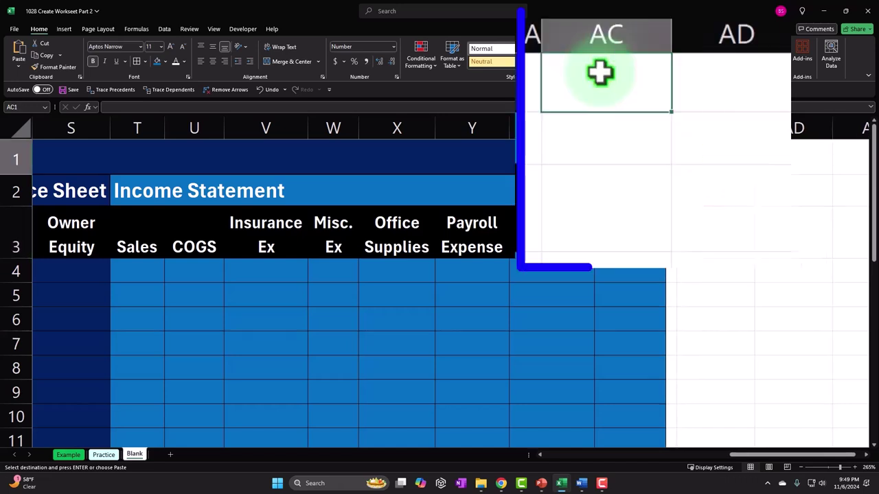
# - Enter the heading "Account Receivable" in AC1 and "Subsidiary Ledger" in AC2
pyautogui.write('Account Receivable')
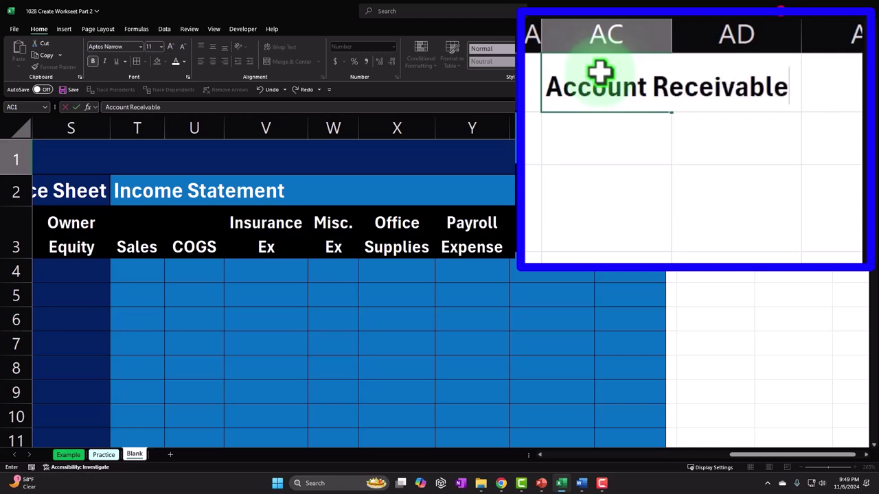
pyautogui.press('Return')
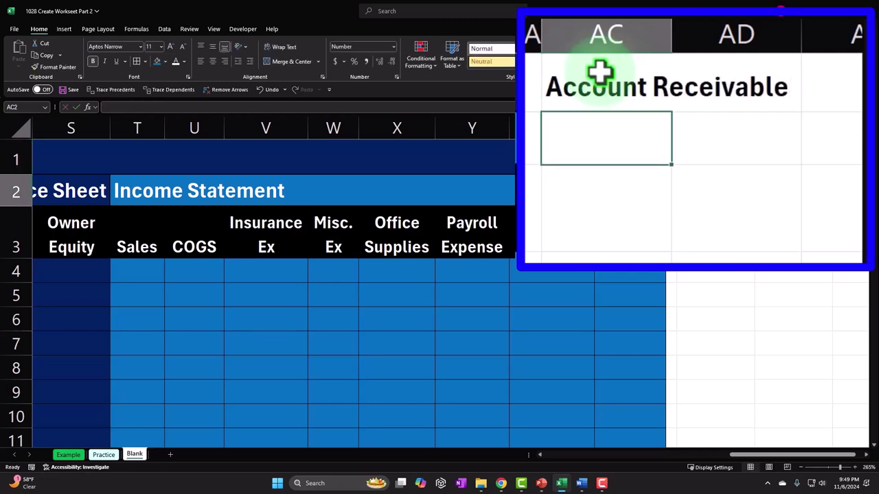
pyautogui.write('Subsidiary Ledger')
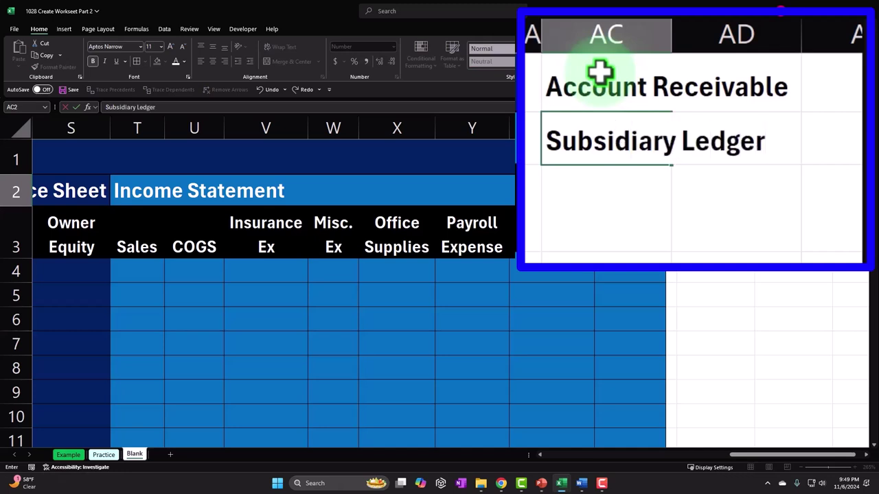
pyautogui.press('Return')
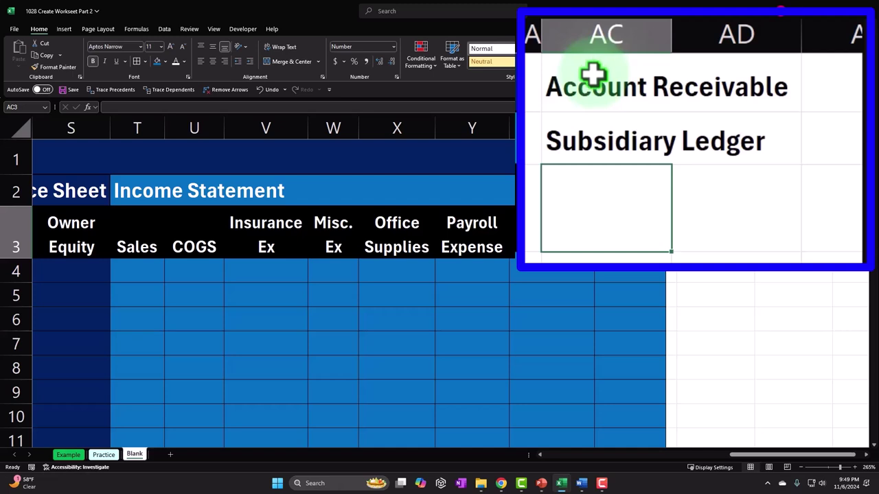
# - Examine the Account Receivable column under Current Asset, and return to the area beside the subsidiary ledger headings
pyautogui.click(752, 458)
pyautogui.moveTo(751, 466); pyautogui.dragTo(577, 483)
pyautogui.click(412, 229)
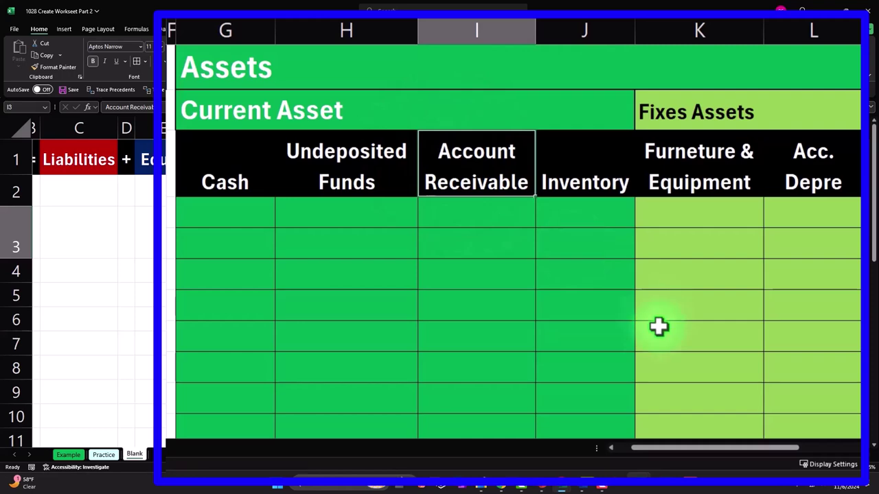
pyautogui.click(740, 447)
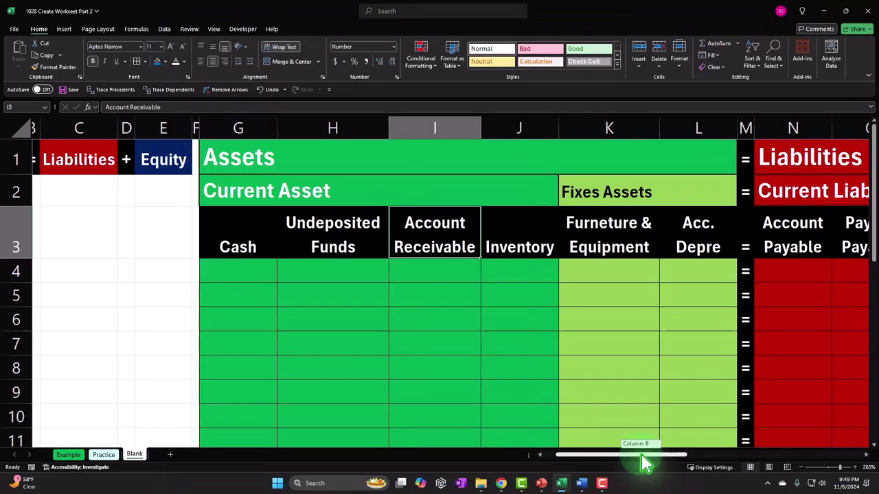
pyautogui.moveTo(643, 461); pyautogui.dragTo(829, 461)
pyautogui.click(795, 230)
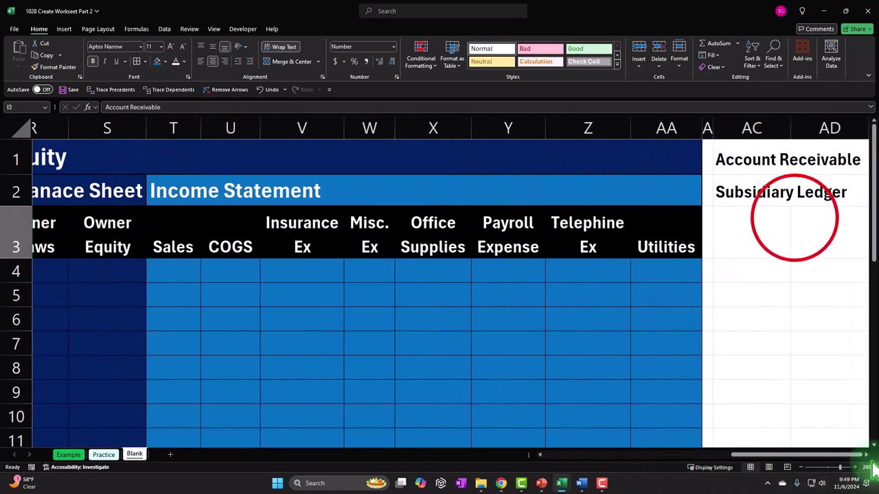
pyautogui.press('Right')
pyautogui.press('Right')
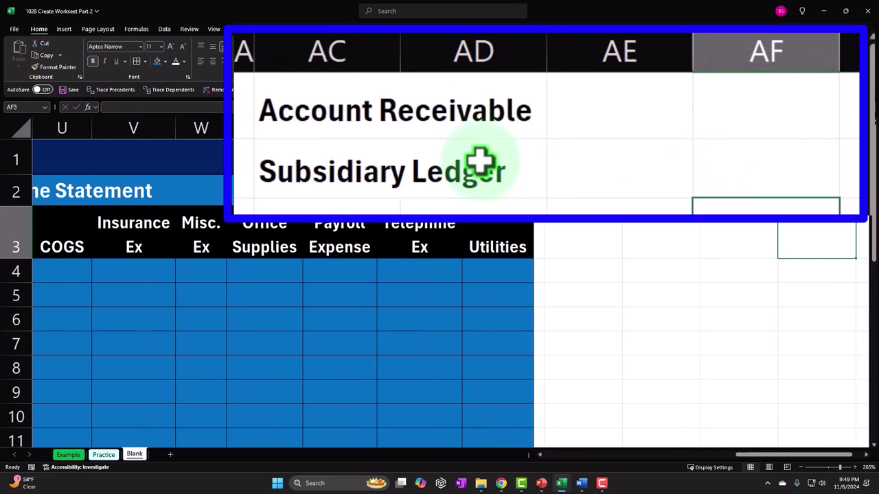
# - Format the ledger heading cells AC1:AD2 left-aligned with a green fill and white font
pyautogui.moveTo(588, 164); pyautogui.dragTo(651, 195)
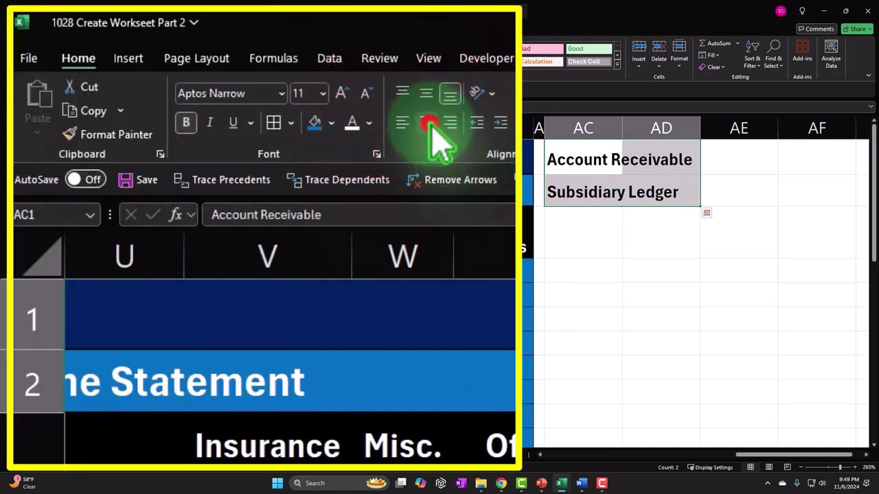
pyautogui.click(426, 122)
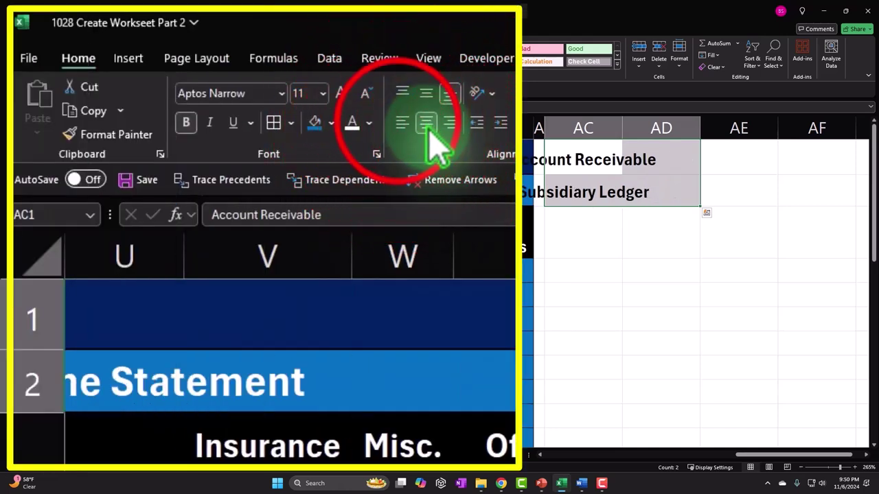
pyautogui.click(403, 123)
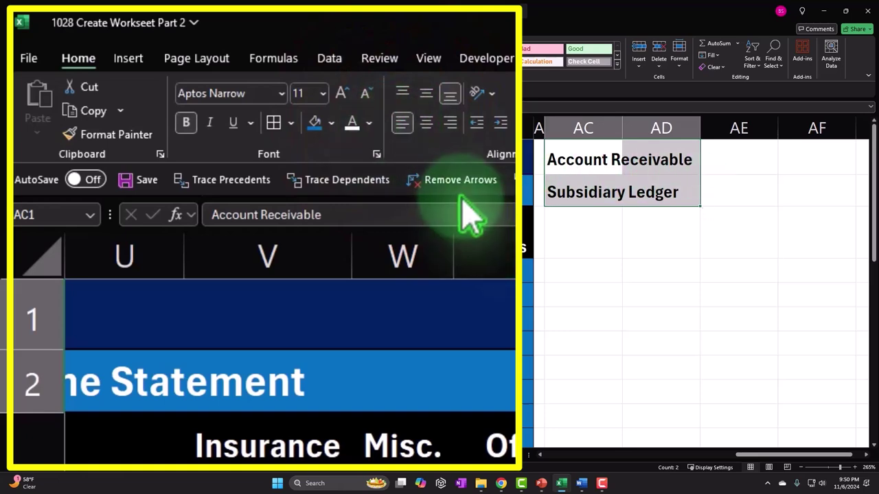
pyautogui.click(331, 124)
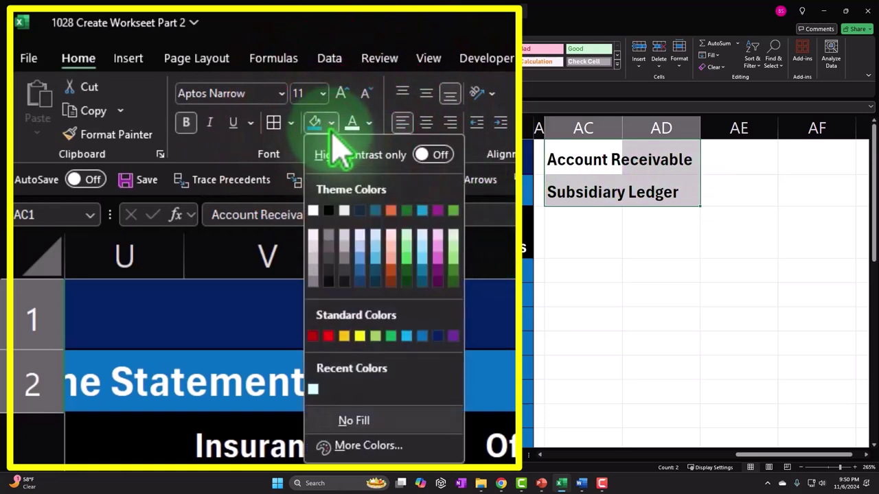
pyautogui.click(391, 336)
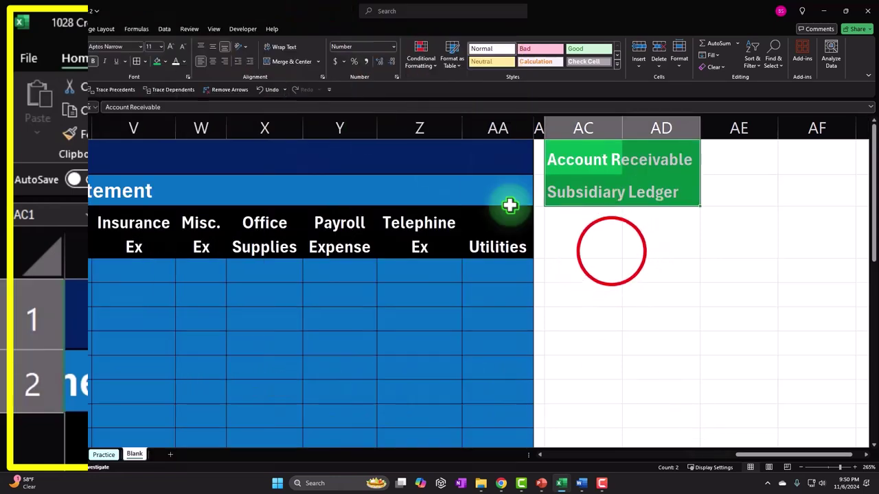
# - Enter the column heading "Total" in AD3 of the Account Receivable ledger
pyautogui.click(611, 250)
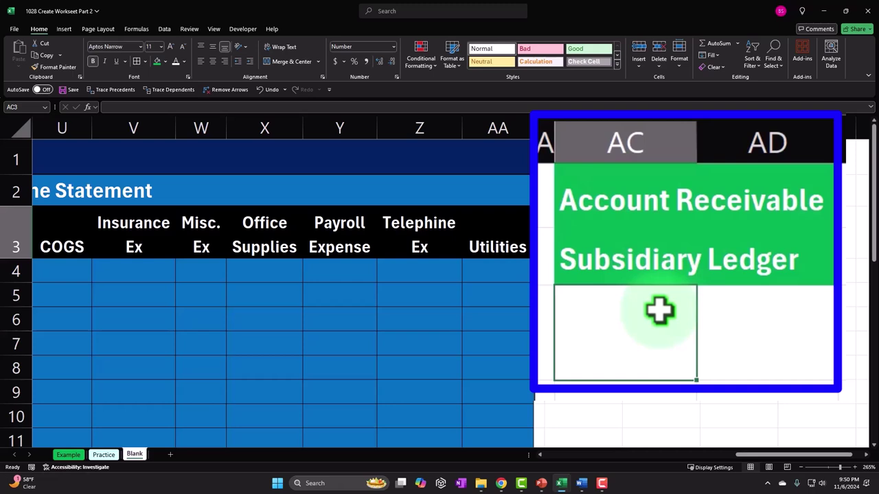
pyautogui.press('Right')
pyautogui.write('Tota')
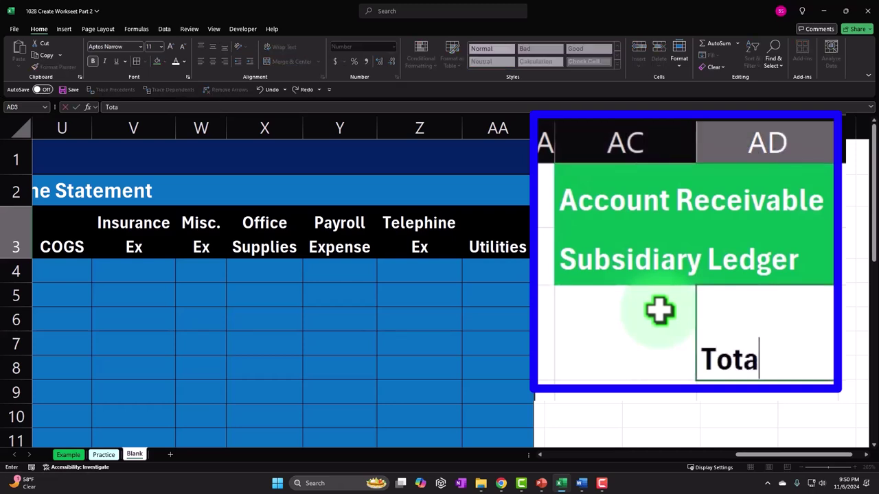
pyautogui.write('l')
pyautogui.press('Left')
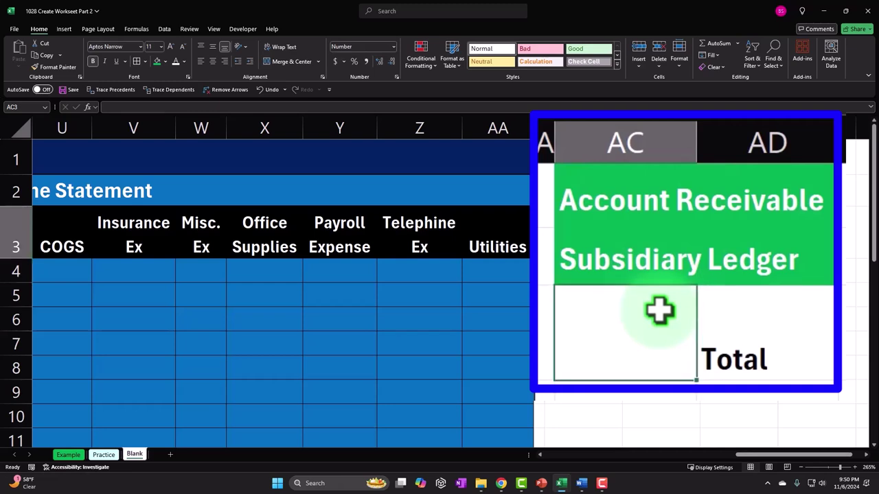
# - Copy the black header formatting of the Utilities cell AA3 onto AC3:AD3 with Format Painter
pyautogui.click(515, 227)
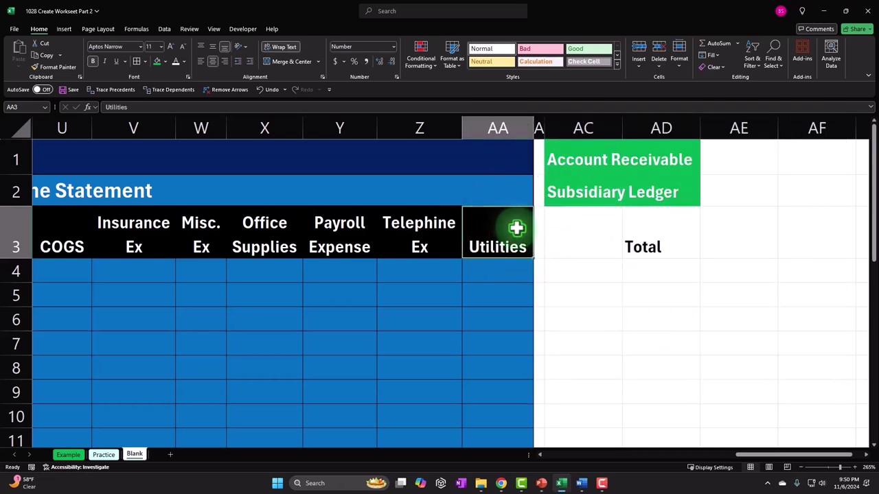
pyautogui.click(54, 66)
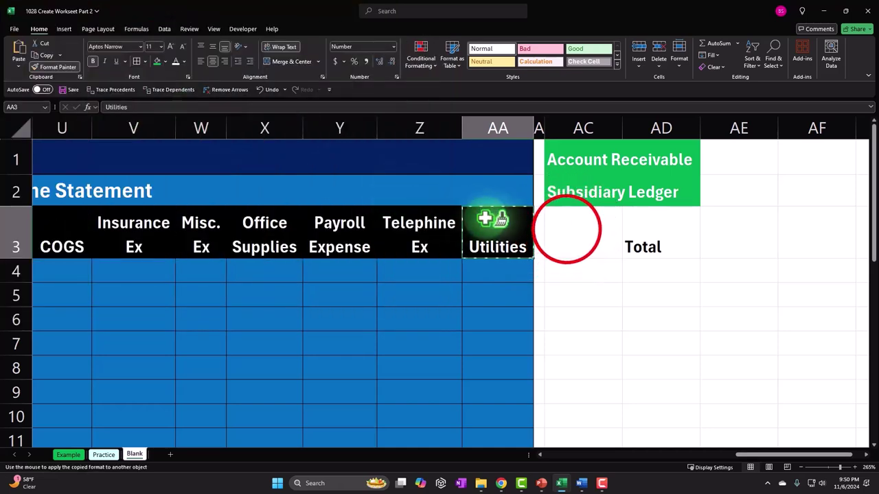
pyautogui.click(700, 292)
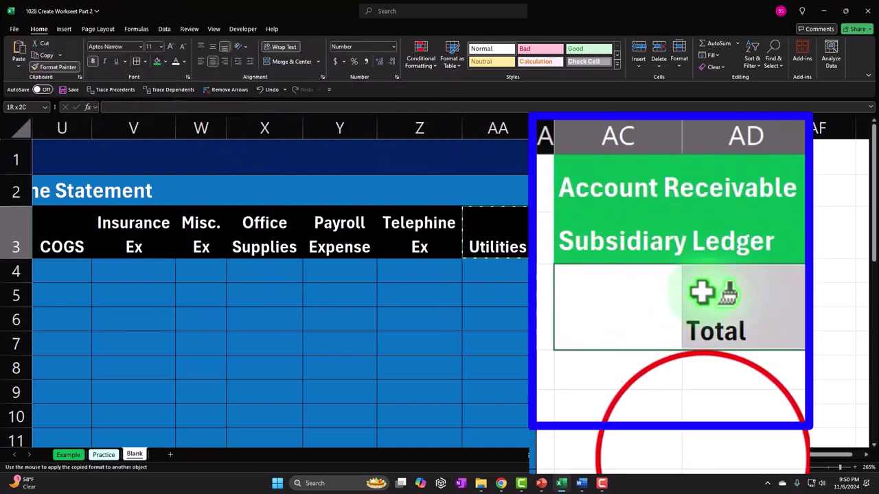
# - Put an outside border around the Account Receivable Subsidiary Ledger heading in AC1:AD2
pyautogui.moveTo(598, 190); pyautogui.dragTo(725, 220)
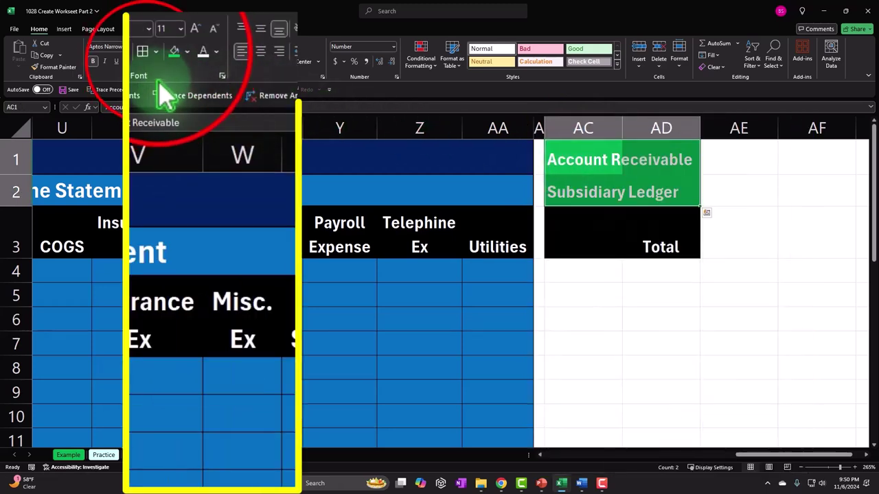
pyautogui.click(143, 61)
pyautogui.click(206, 229)
pyautogui.click(653, 309)
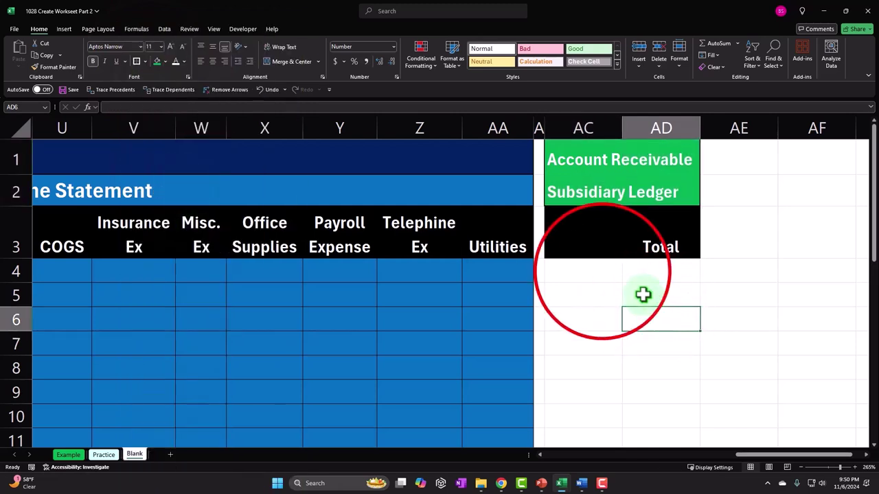
# - Fill the ledger body AC4:AD25 green and apply all borders to it
pyautogui.moveTo(602, 272); pyautogui.dragTo(647, 405)
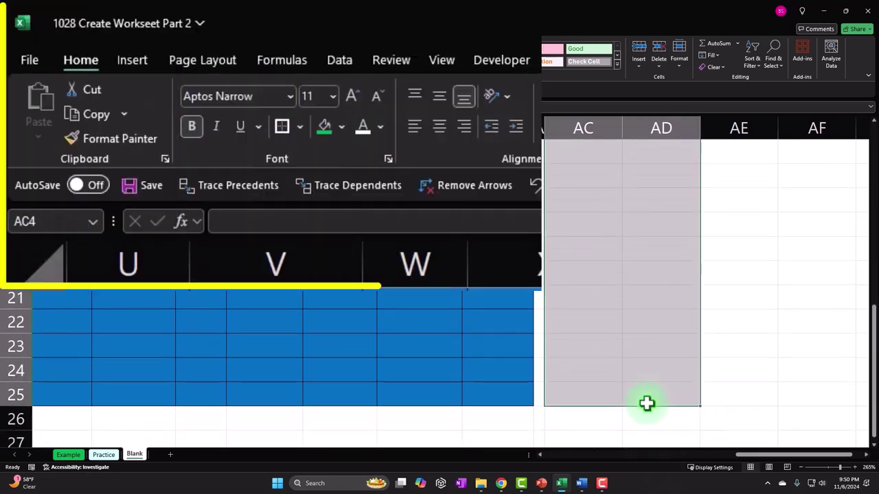
pyautogui.click(329, 131)
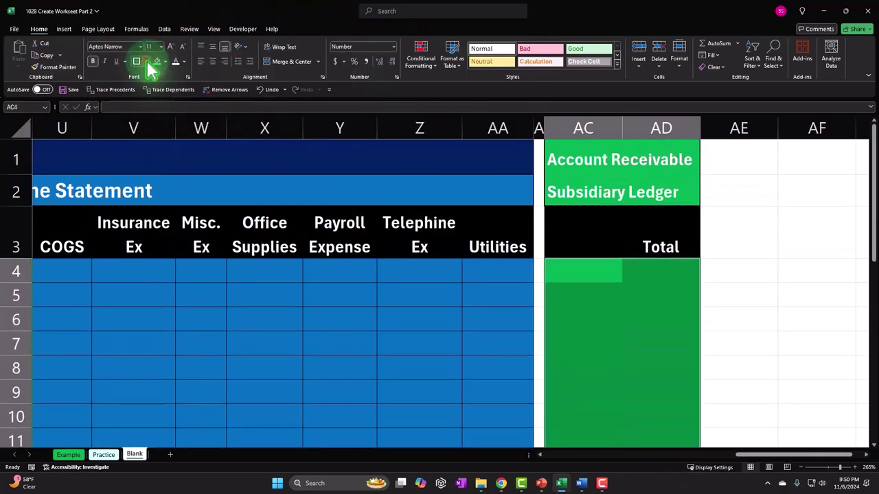
pyautogui.click(142, 61)
pyautogui.click(182, 186)
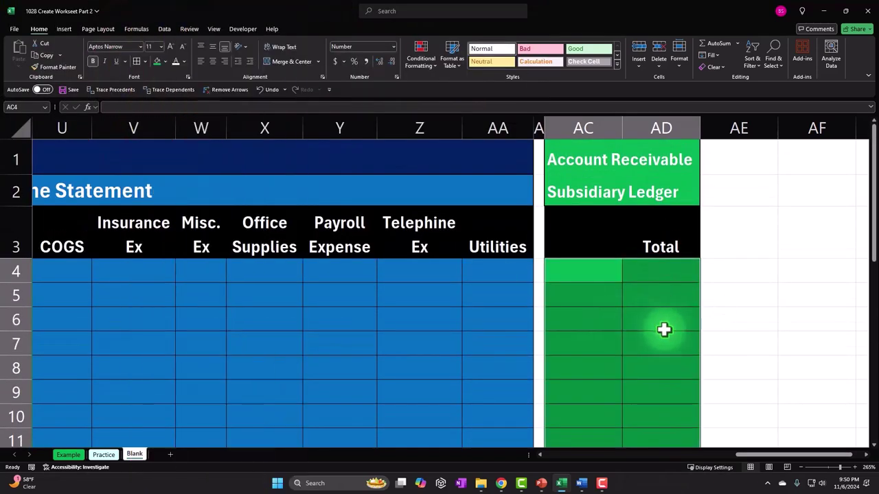
pyautogui.click(663, 330)
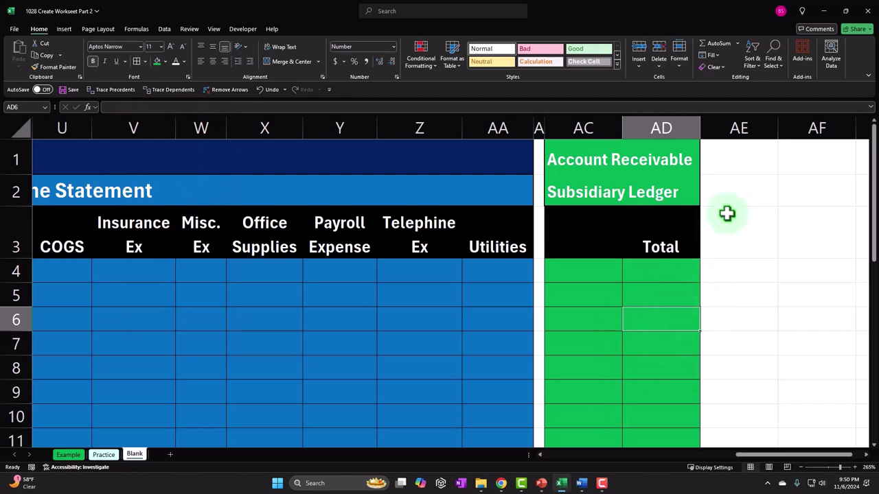
# - Copy the slim spacer format of column AB onto column AE with Format Painter
pyautogui.click(539, 126)
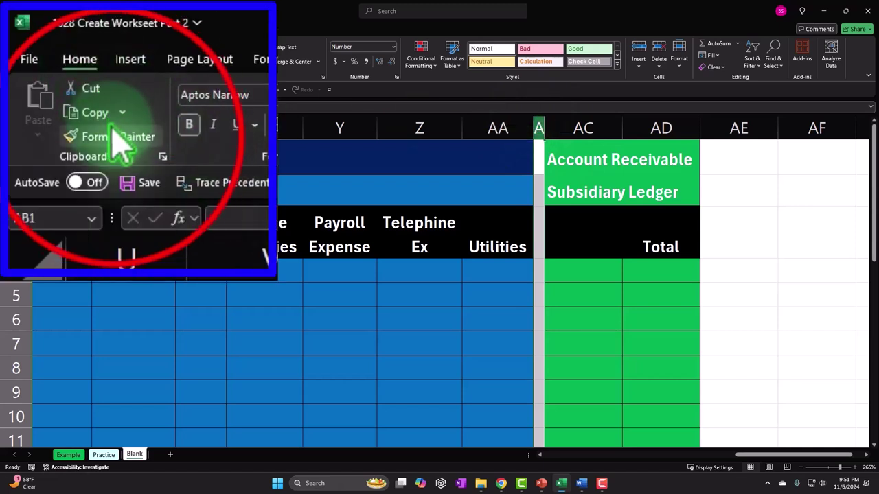
pyautogui.click(54, 67)
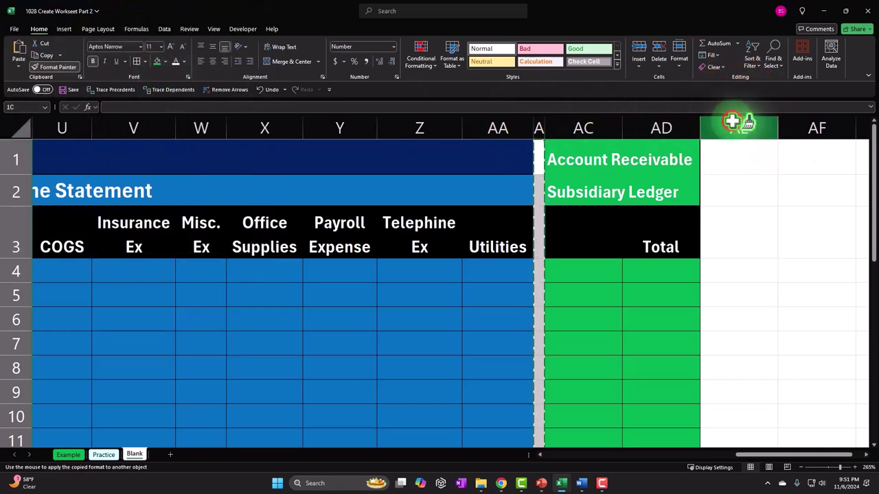
pyautogui.click(737, 126)
# - Enter "Accounts Payable" in AF1 and link AF2 to the "Subsidiary Ledger" heading in AC2
pyautogui.click(746, 151)
pyautogui.write('A')
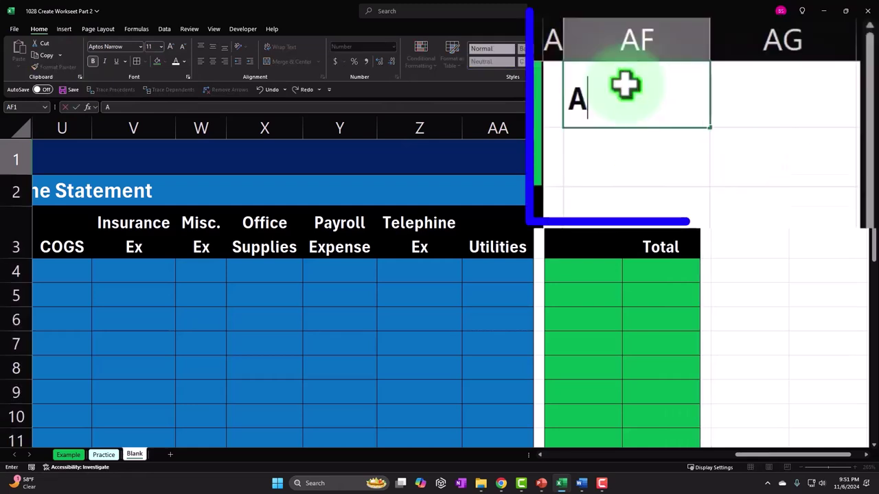
pyautogui.write('ccounts Pay')
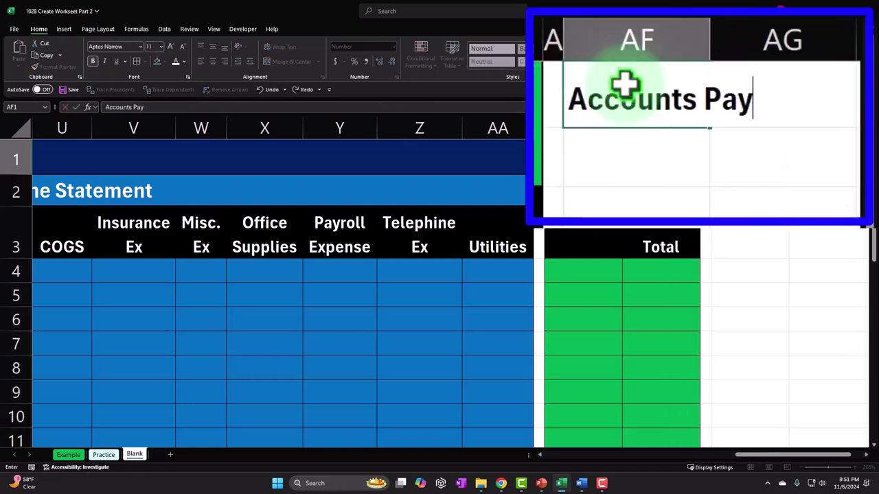
pyautogui.write('able')
pyautogui.press('Return')
pyautogui.write('Su')
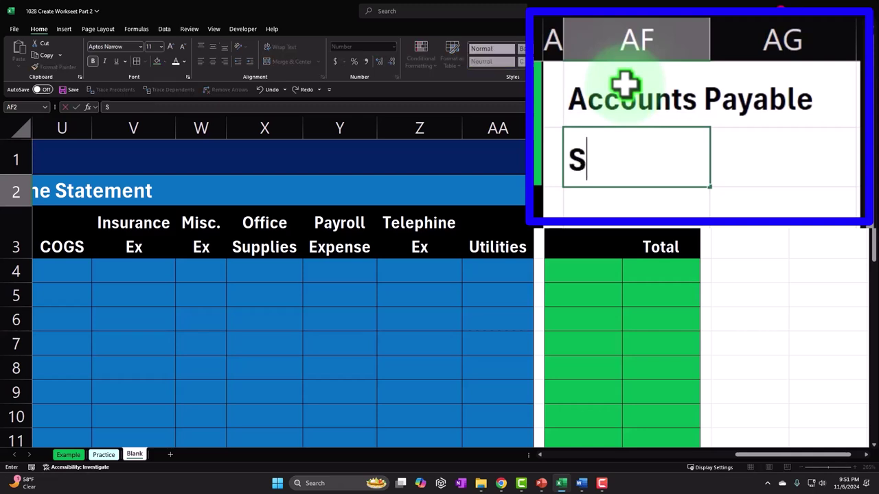
pyautogui.press('BackSpace')
pyautogui.press('BackSpace')
pyautogui.write('=')
pyautogui.press('Left')
pyautogui.press('Left')
pyautogui.press('Left')
pyautogui.press('Return')
# - Examine the Account Payable column under Current Liabilities and the Equity headings, and return to the Accounts Payable ledger area
pyautogui.press('Left')
pyautogui.hotkey('ctrl', 'Left')
pyautogui.hotkey('ctrl', 'Left')
pyautogui.hotkey('ctrl', 'Left')
pyautogui.hotkey('ctrl', 'Left')
pyautogui.press('Right')
pyautogui.press('Right')
pyautogui.press('Right')
pyautogui.press('Right')
pyautogui.press('Right')
pyautogui.press('Right')
pyautogui.press('Right')
pyautogui.press('Right')
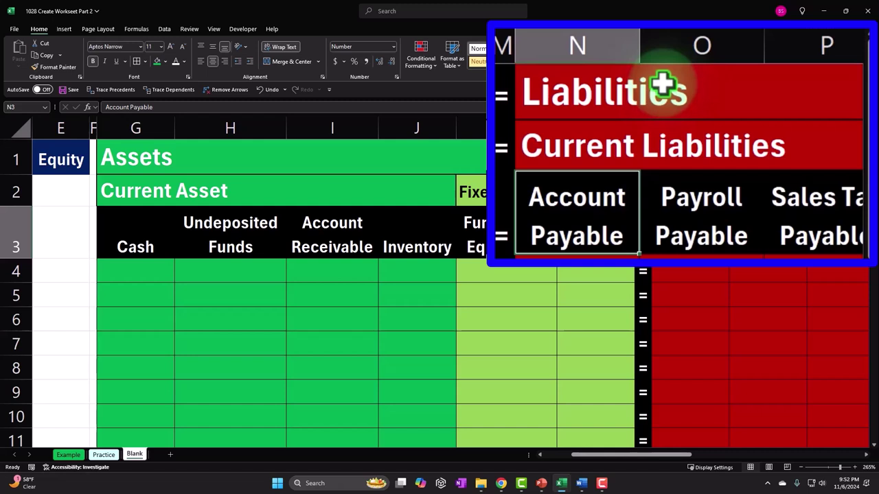
pyautogui.press('Right')
pyautogui.press('Right')
pyautogui.press('Right')
pyautogui.press('Right')
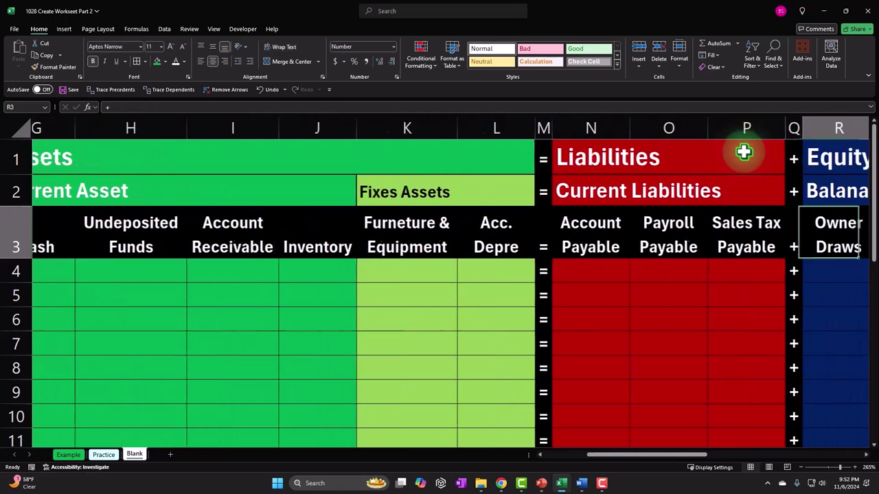
pyautogui.press('Right')
pyautogui.press('Right')
pyautogui.press('Right')
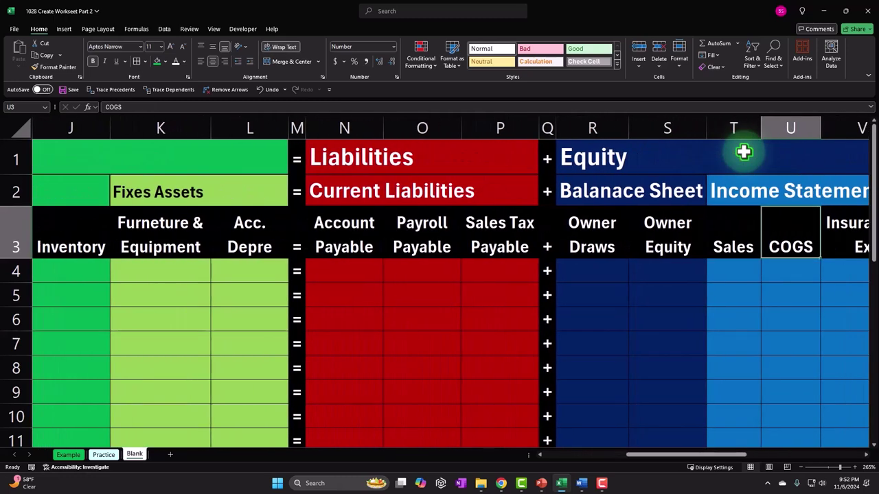
pyautogui.press('Right')
pyautogui.press('Right')
pyautogui.press('Right')
pyautogui.press('Right')
pyautogui.press('Right')
pyautogui.press('Right')
pyautogui.press('Right')
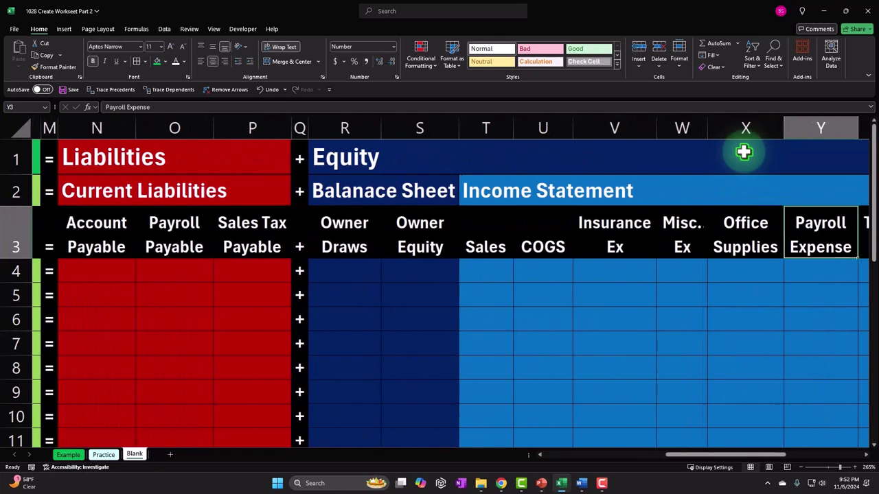
pyautogui.press('Right')
pyautogui.press('Right')
pyautogui.press('Right')
pyautogui.press('Right')
pyautogui.press('Right')
pyautogui.press('Right')
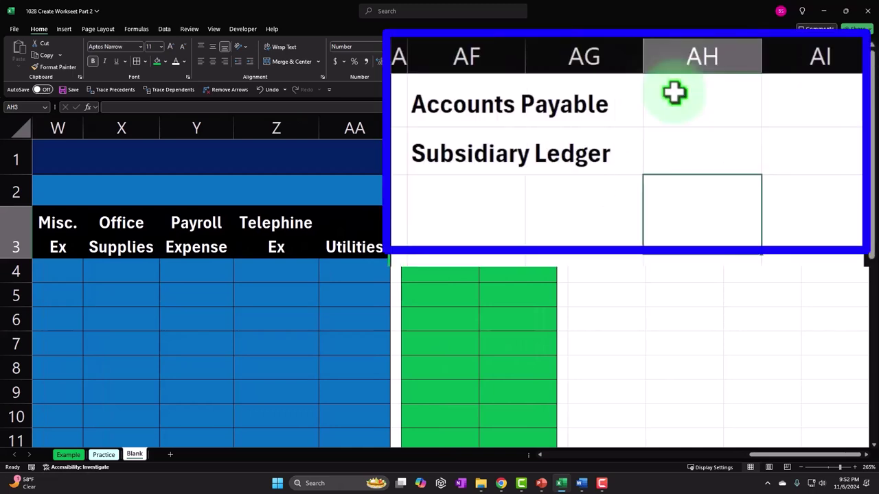
# - Format the Accounts Payable Subsidiary Ledger heading AF1:AG2 with a dark red fill, white font and borders
pyautogui.moveTo(613, 156); pyautogui.dragTo(669, 196)
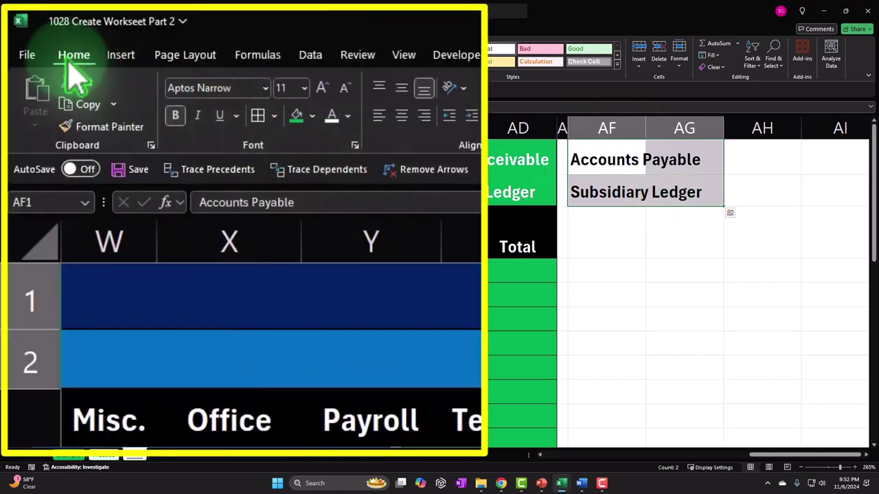
pyautogui.click(312, 115)
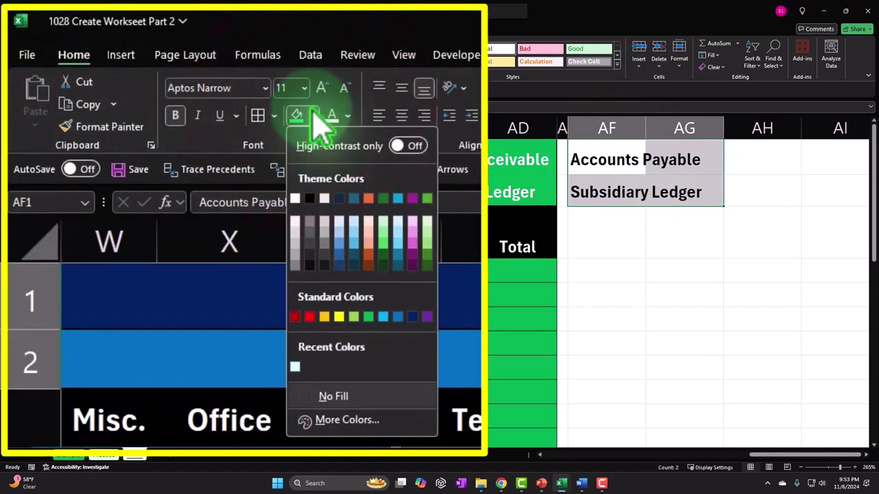
pyautogui.click(294, 317)
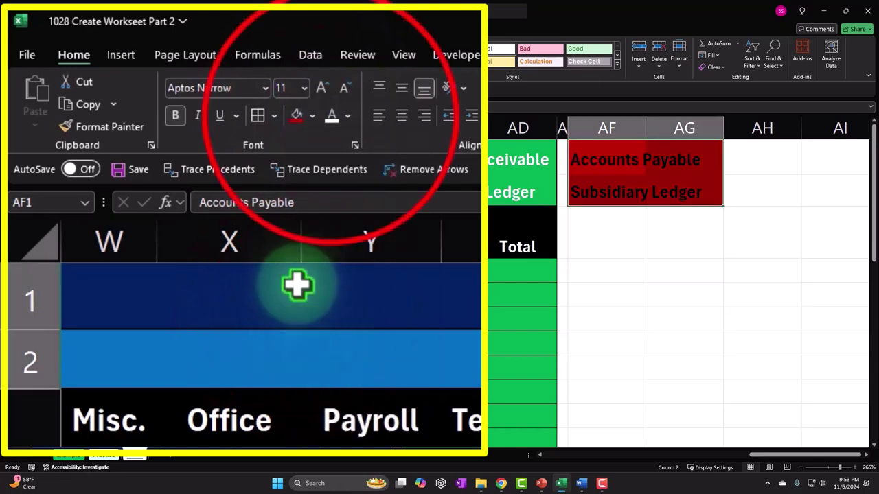
pyautogui.click(331, 117)
pyautogui.click(259, 117)
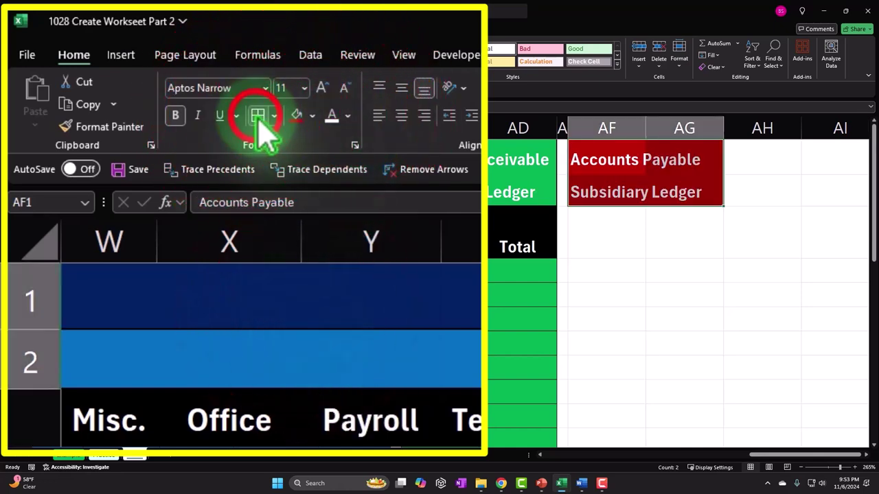
# - Link AG3 to the "Total" heading in AD3 with a cell reference
pyautogui.click(679, 231)
pyautogui.write('+')
pyautogui.press('Left')
pyautogui.press('Left')
pyautogui.press('Left')
pyautogui.press('Return')
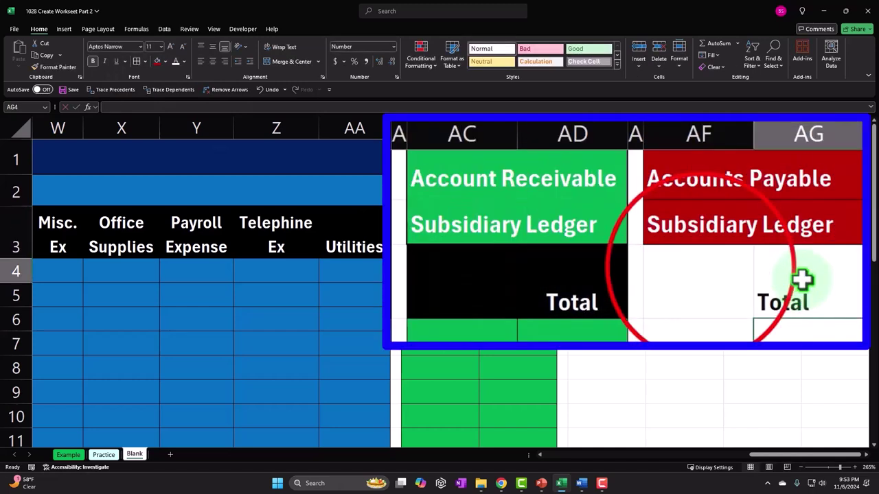
# - Copy the black header formatting of AC3 onto AF3:AG3 with Format Painter
pyautogui.moveTo(739, 275); pyautogui.dragTo(781, 267)
pyautogui.click(483, 273)
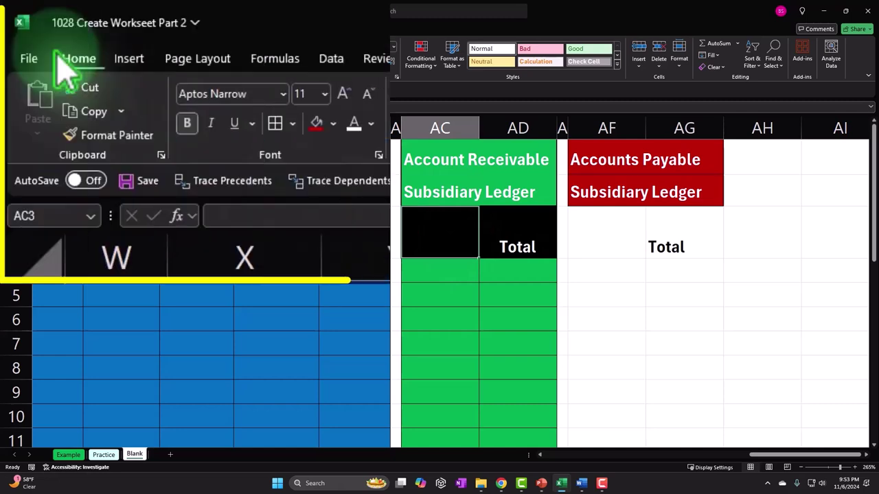
pyautogui.click(52, 69)
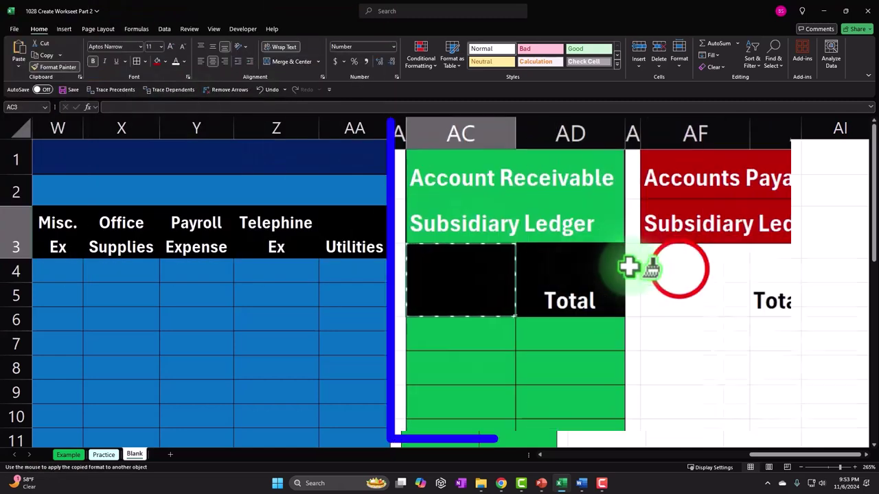
pyautogui.moveTo(604, 234); pyautogui.dragTo(684, 233)
# - Format the Accounts Payable Subsidiary Ledger body AF4:AG25 with a dark red fill and cell borders
pyautogui.moveTo(631, 270)
pyautogui.mouseDown()
pyautogui.moveTo(670, 374)
pyautogui.moveTo(677, 465)
pyautogui.moveTo(667, 394)
pyautogui.mouseUp()
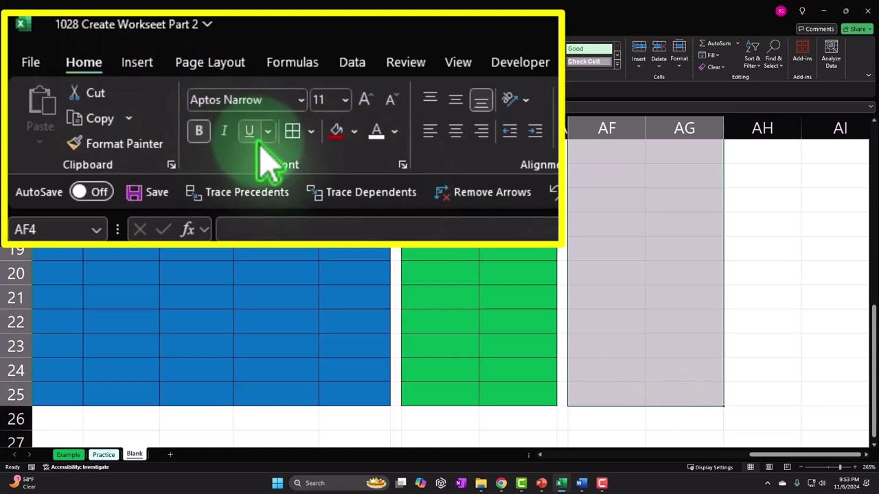
pyautogui.click(336, 130)
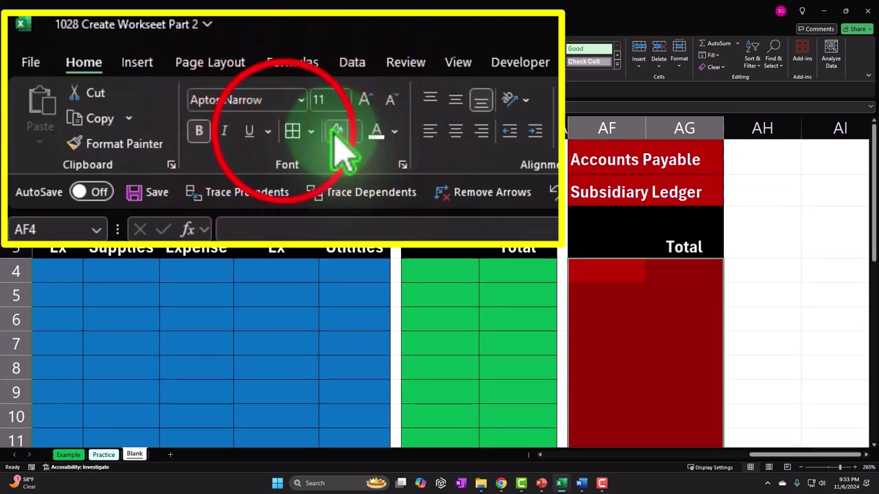
pyautogui.click(509, 316)
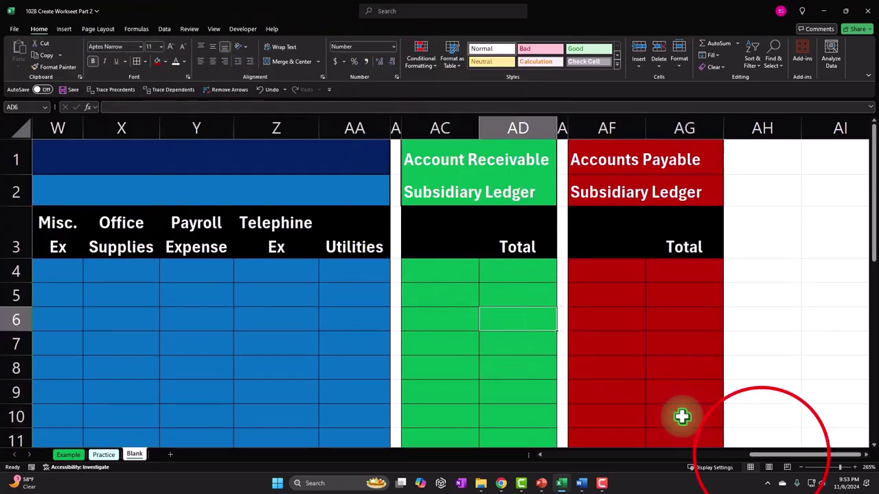
# - Make the spacer columns AB and AE beside the subsidiary ledgers the same narrow width as spacer column F
pyautogui.moveTo(764, 459); pyautogui.dragTo(732, 455)
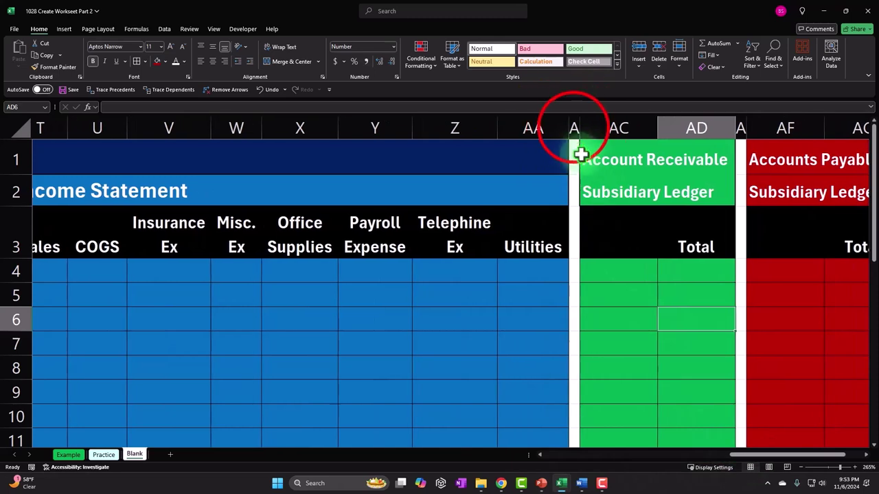
pyautogui.click(575, 127)
pyautogui.keyDown('ctrl'); pyautogui.click(740, 128); pyautogui.keyUp('ctrl')
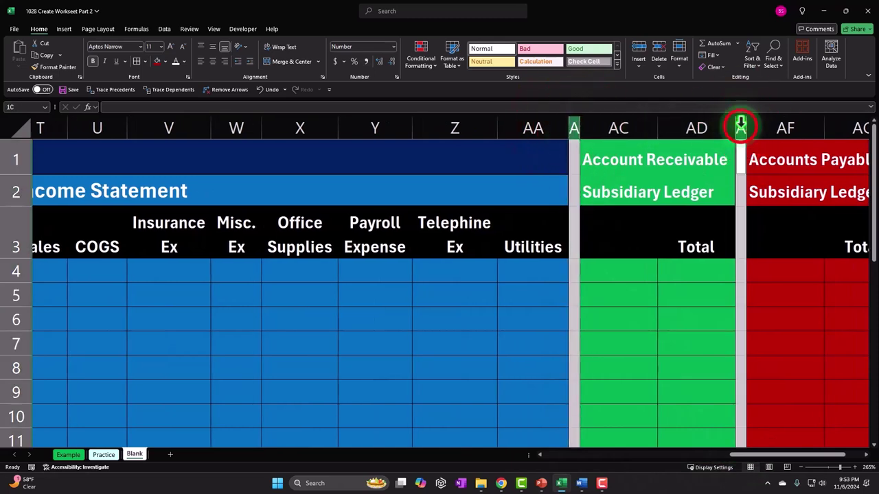
pyautogui.moveTo(755, 455); pyautogui.dragTo(566, 456)
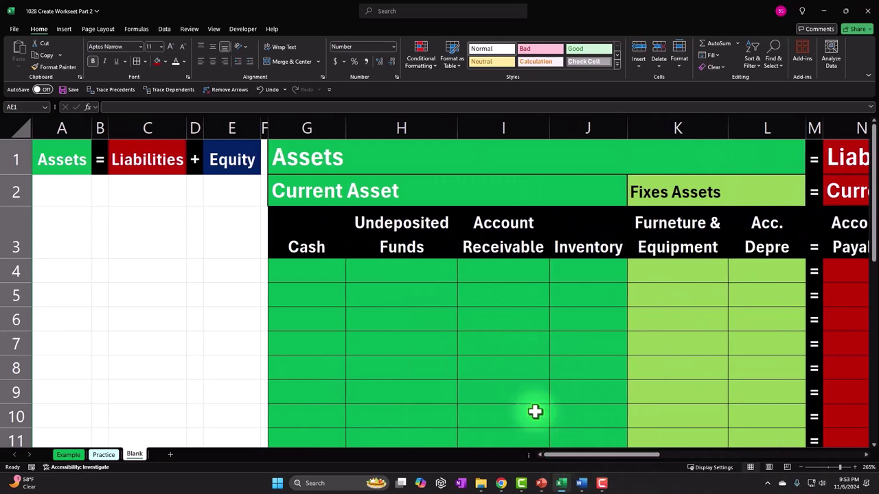
pyautogui.click(265, 118)
pyautogui.moveTo(618, 453); pyautogui.dragTo(539, 471)
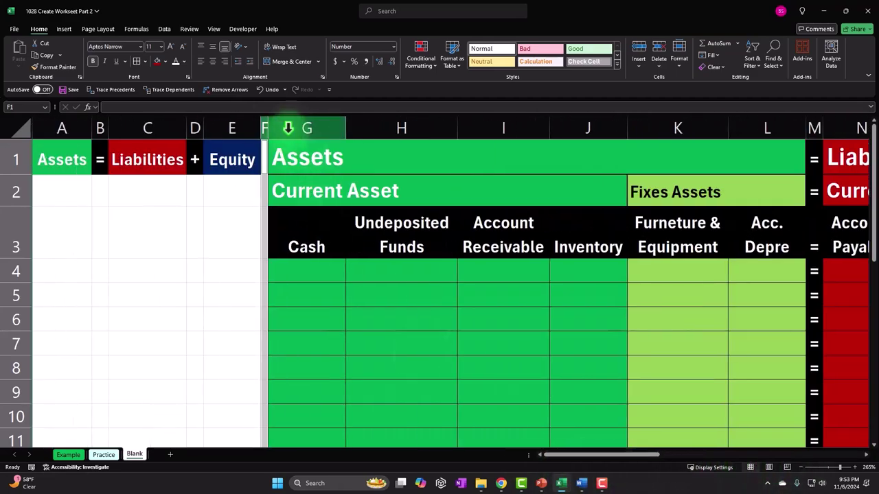
pyautogui.moveTo(268, 123); pyautogui.dragTo(268, 123)
pyautogui.moveTo(638, 456); pyautogui.dragTo(841, 456)
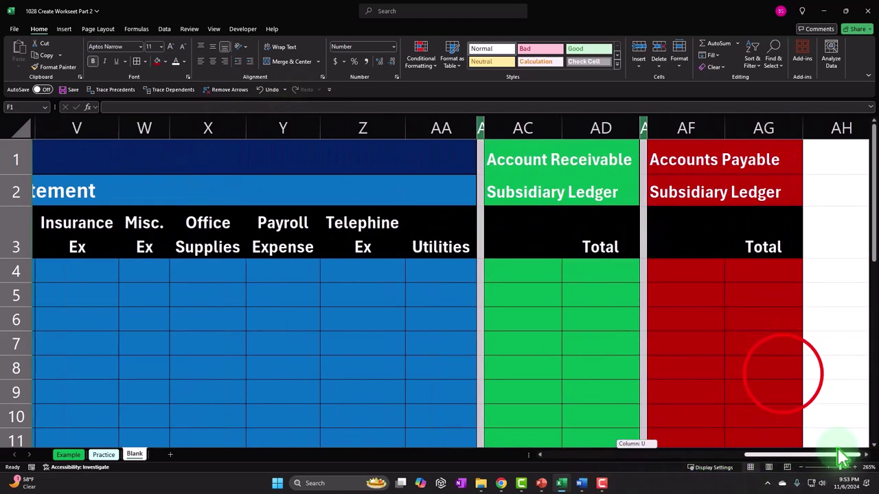
pyautogui.click(783, 374)
# - Return to the start of the sheet and examine the Assets, Liabilities and Equity headings in A1:E1 and the area below them
pyautogui.click(612, 274)
pyautogui.write('0')
pyautogui.press('Return')
pyautogui.press('Up')
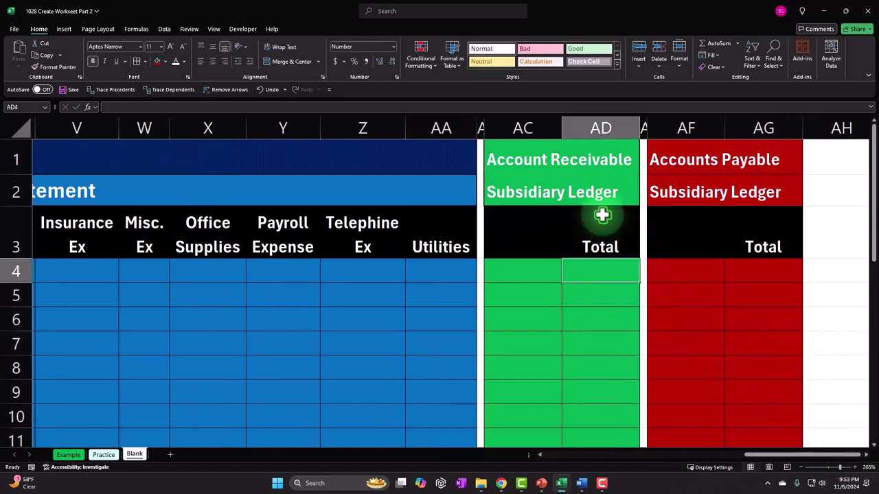
pyautogui.press('Down')
pyautogui.press('Left')
pyautogui.press('Left')
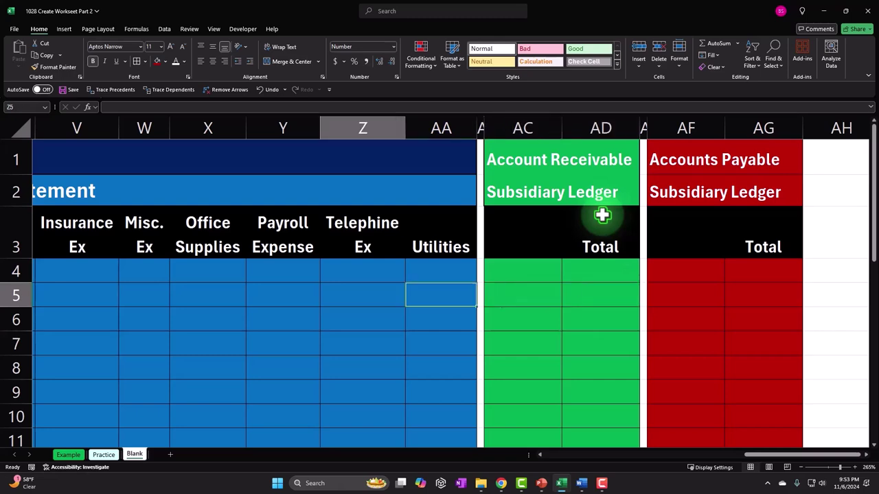
pyautogui.press('Left')
pyautogui.press('Left')
pyautogui.press('Left')
pyautogui.press('Left')
pyautogui.press('Left')
pyautogui.press('Left')
pyautogui.press('Left')
pyautogui.press('Left')
pyautogui.press('Left')
pyautogui.press('Left')
pyautogui.press('Left')
pyautogui.press('Left')
pyautogui.press('Left')
pyautogui.press('Left')
pyautogui.press('Left')
pyautogui.press('Left')
pyautogui.press('Left')
pyautogui.press('Left')
pyautogui.press('Left')
pyautogui.press('Left')
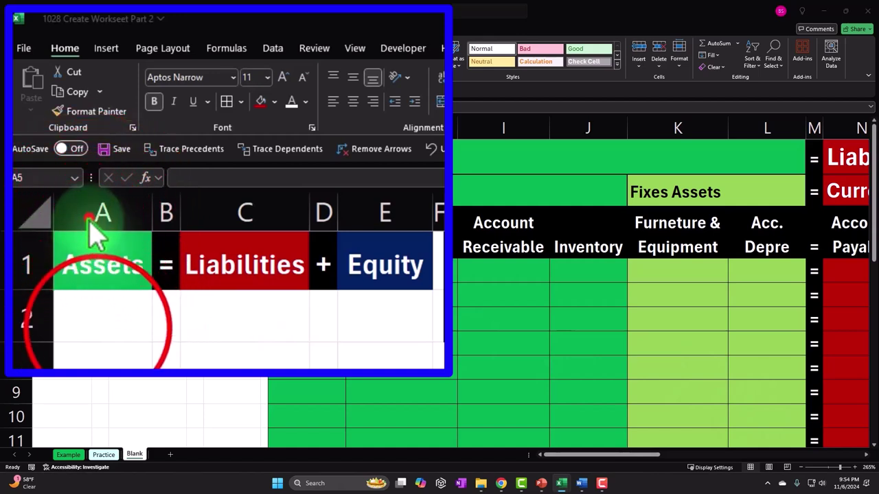
pyautogui.moveTo(94, 326); pyautogui.dragTo(621, 219)
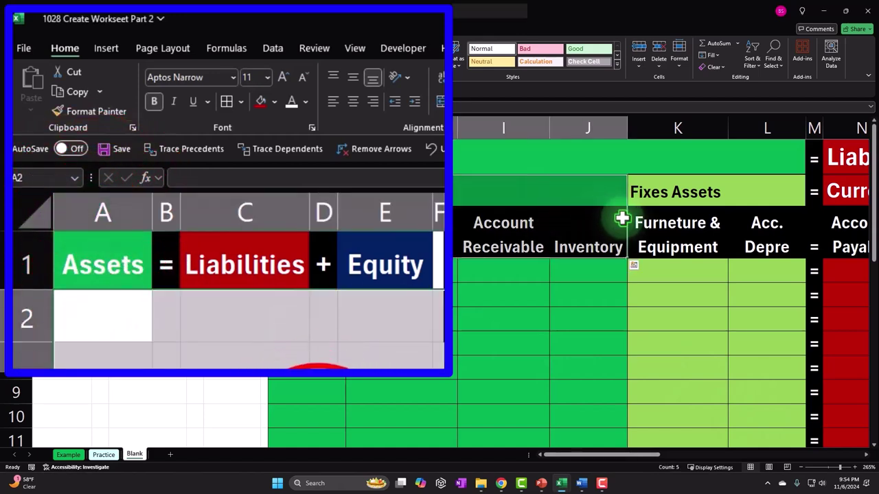
pyautogui.click(196, 268)
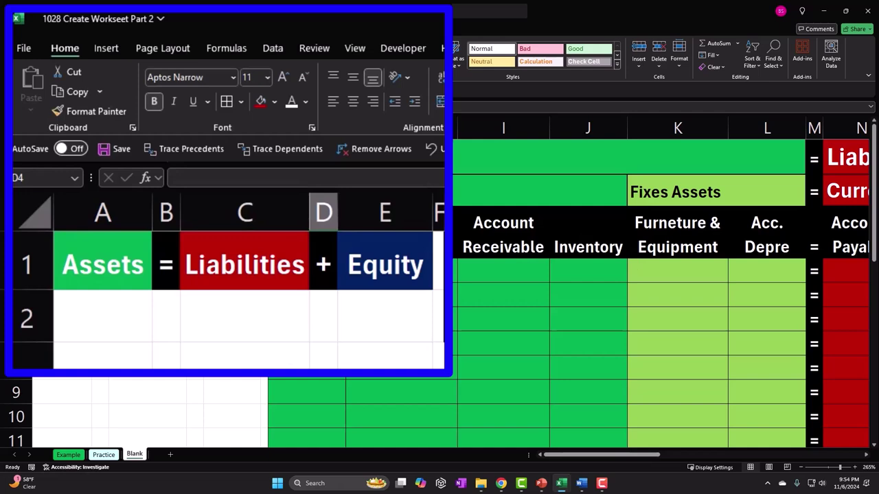
pyautogui.click(89, 215)
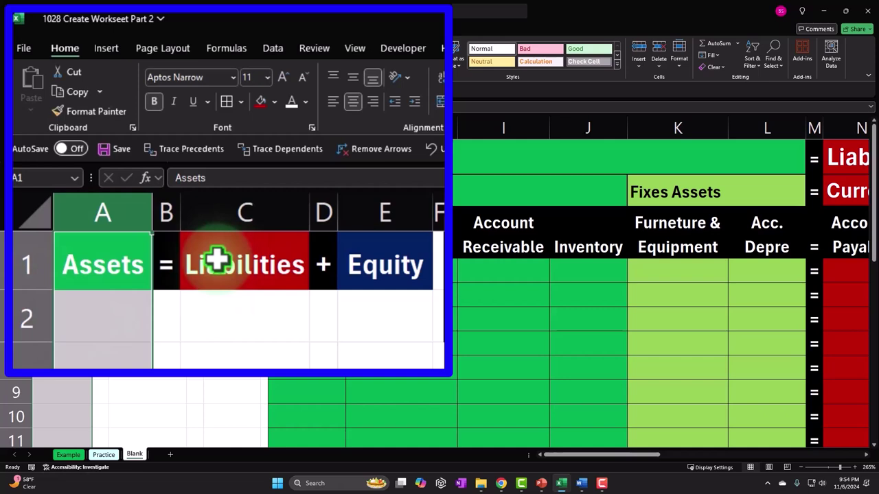
pyautogui.click(132, 333)
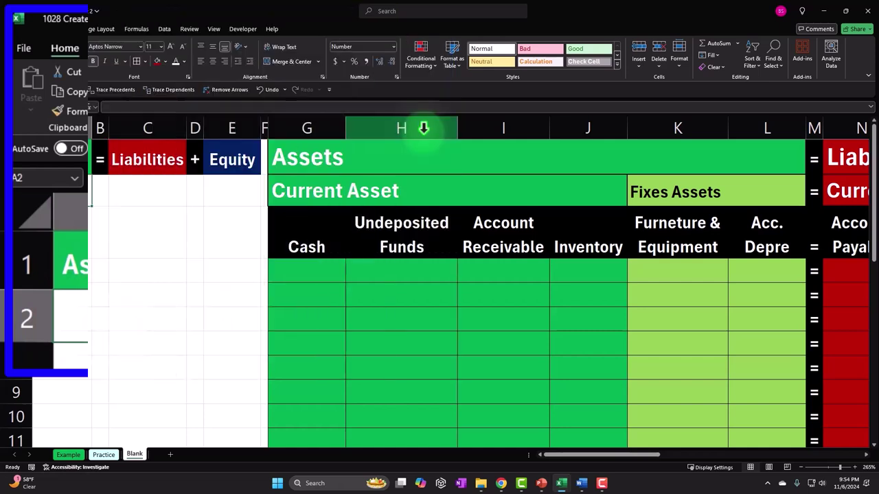
# - Insert four blank columns before the Assets heading in column A
pyautogui.moveTo(66, 123); pyautogui.dragTo(188, 121)
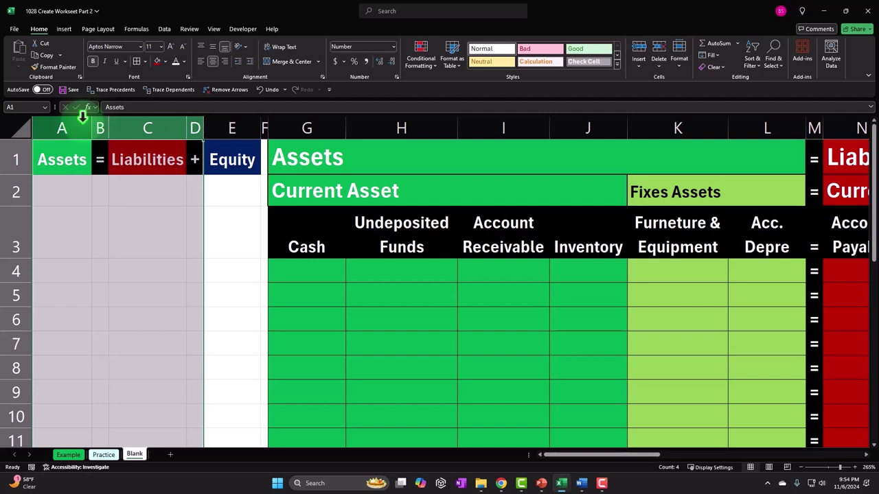
pyautogui.rightClick(88, 228)
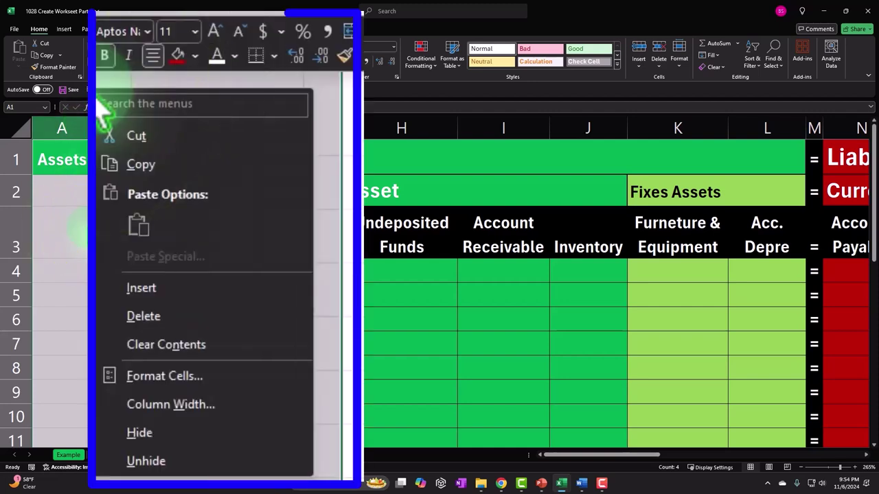
pyautogui.click(199, 289)
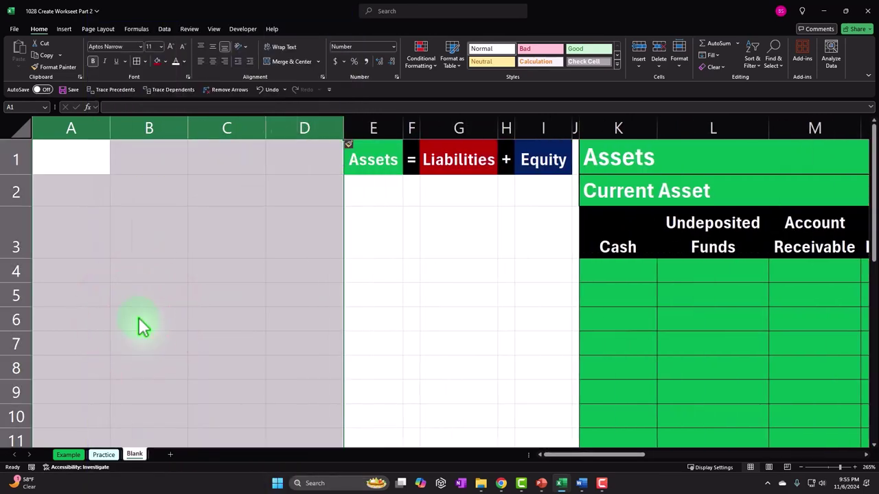
pyautogui.click(138, 317)
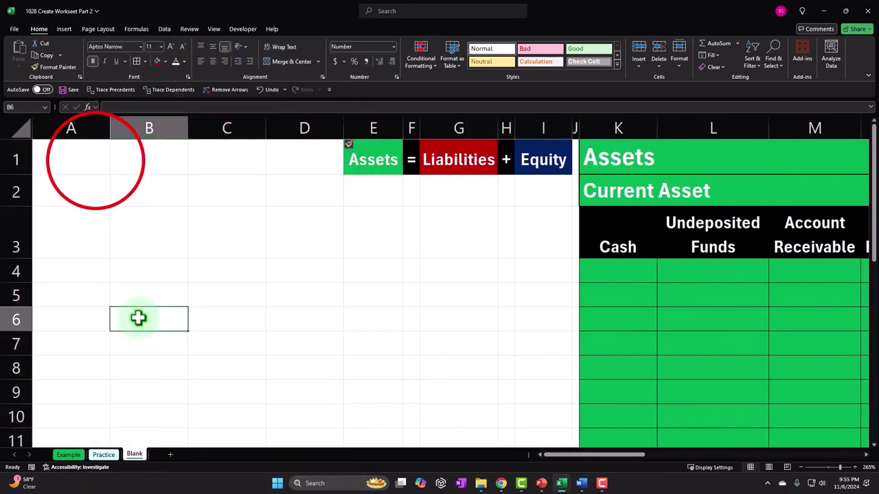
# - Enter the headings "Date" in A1 and "Transaction Description" in B1, and widen column B to fit its heading
pyautogui.click(94, 158)
pyautogui.write('Date')
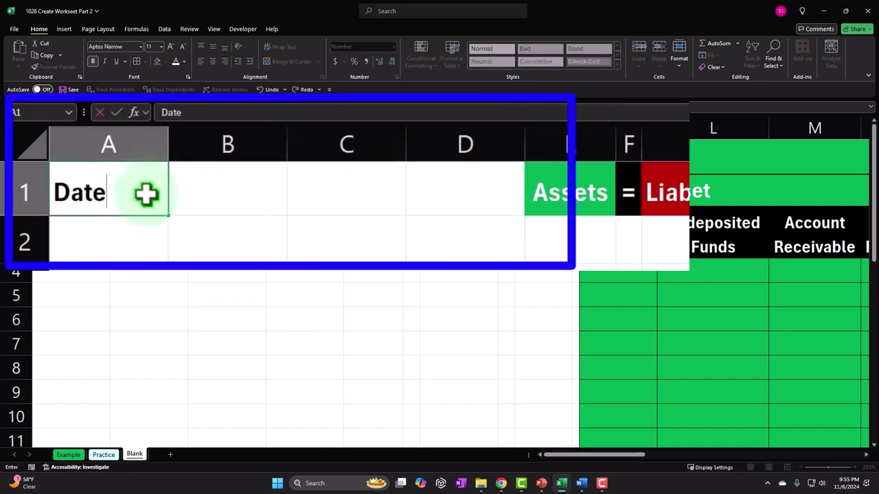
pyautogui.press('Tab')
pyautogui.write('T')
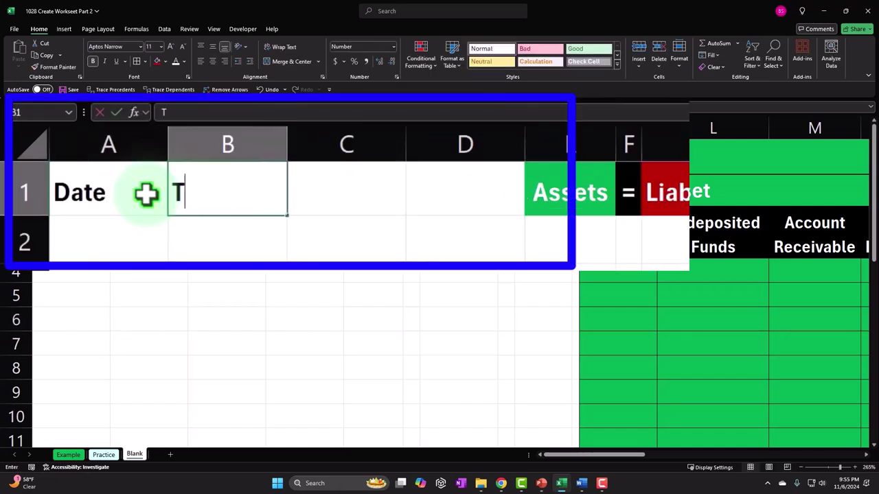
pyautogui.write('ransaction Description')
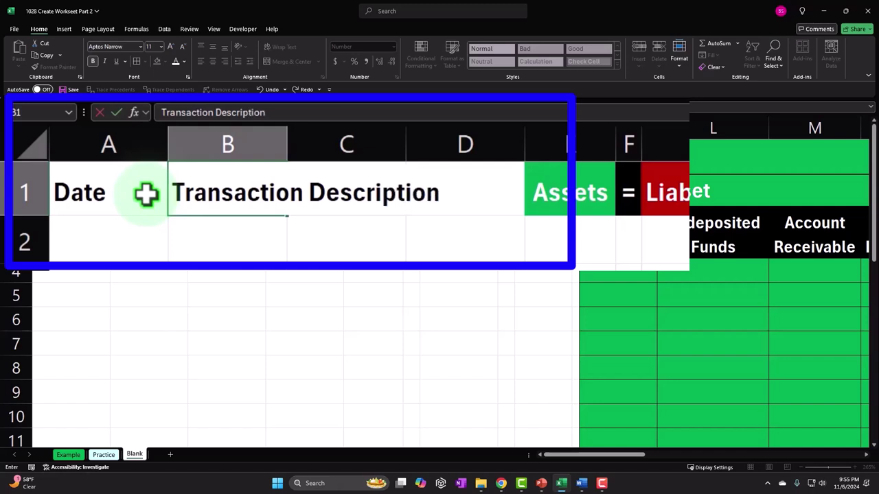
pyautogui.press('Return')
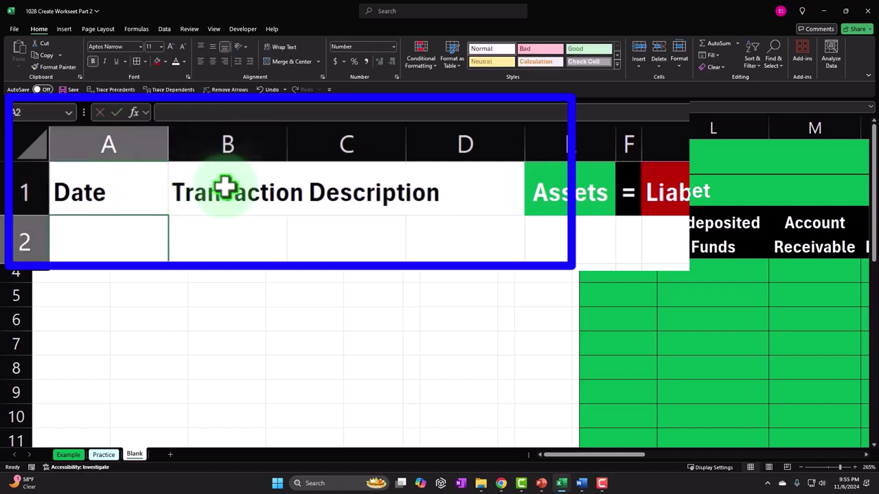
pyautogui.moveTo(284, 137); pyautogui.dragTo(447, 149)
# - Enter the heading "Amount" in C1
pyautogui.click(481, 183)
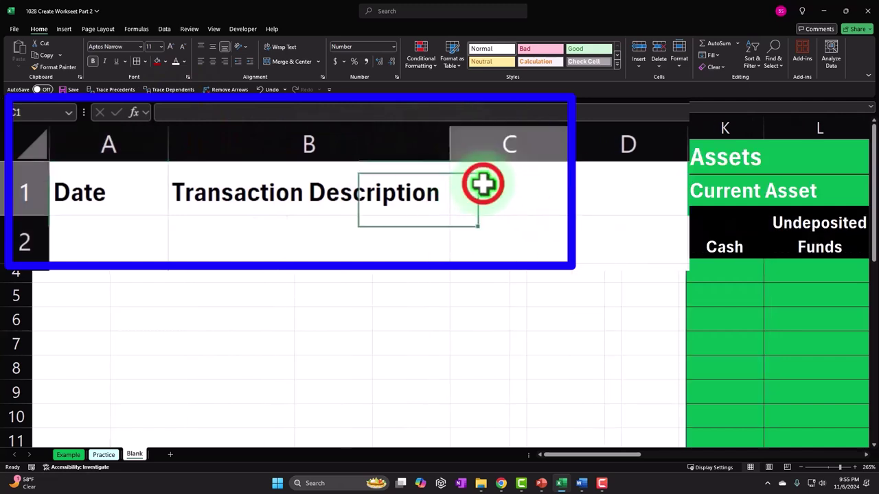
pyautogui.write('Amount')
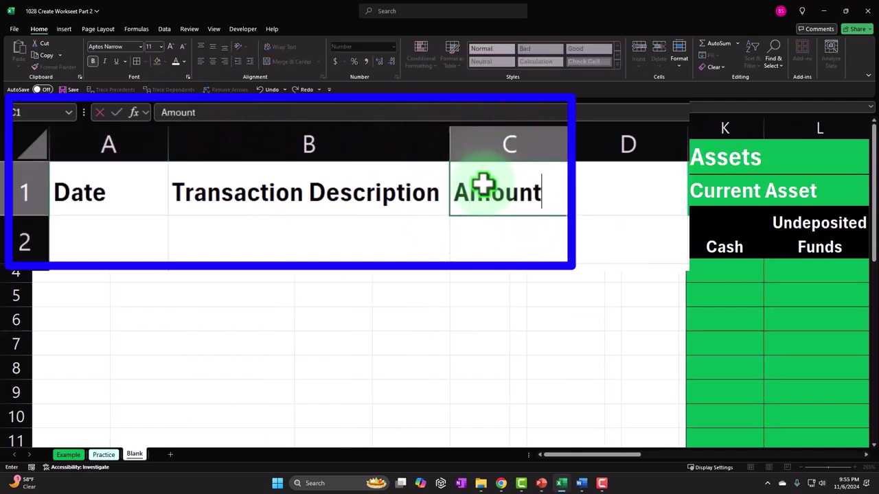
pyautogui.press('Return')
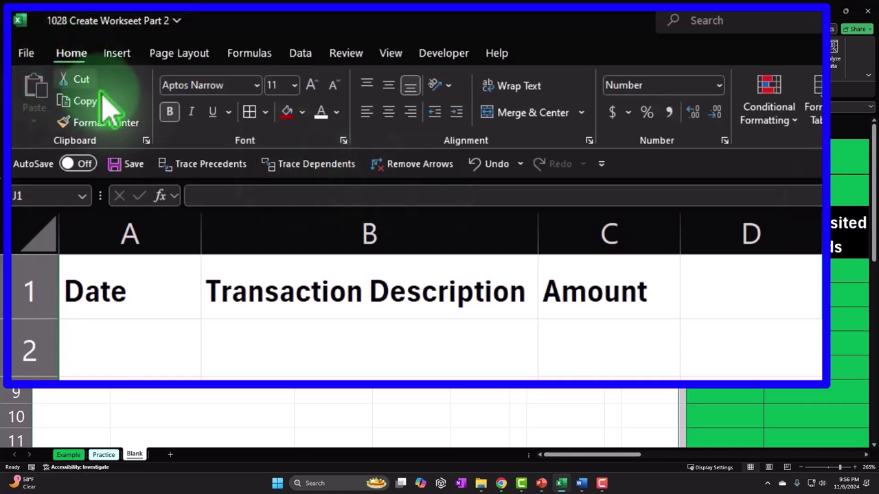
# - Make column D a narrow spacer by copying the format of spacer column J onto it with Format Painter
pyautogui.click(122, 130)
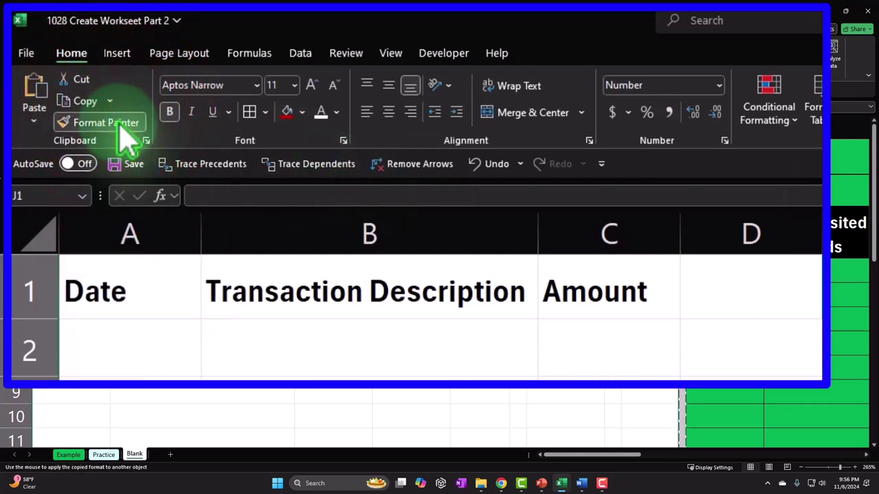
pyautogui.click(737, 227)
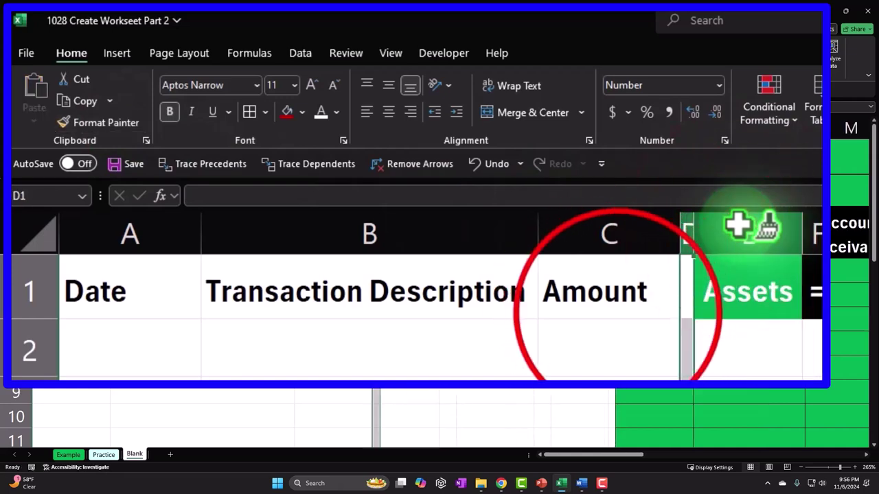
pyautogui.click(618, 302)
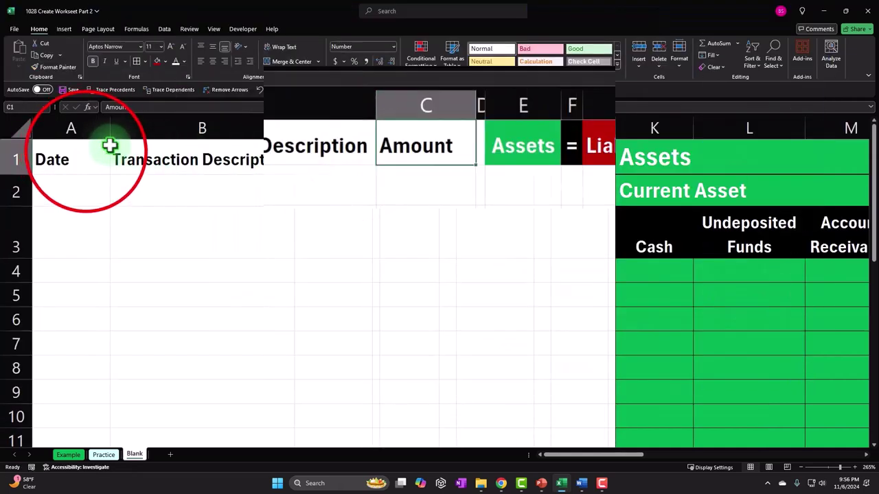
# - Copy the black header formatting of the Cash heading in K3 onto A1:C1 with Format Painter
pyautogui.moveTo(96, 155); pyautogui.dragTo(323, 154)
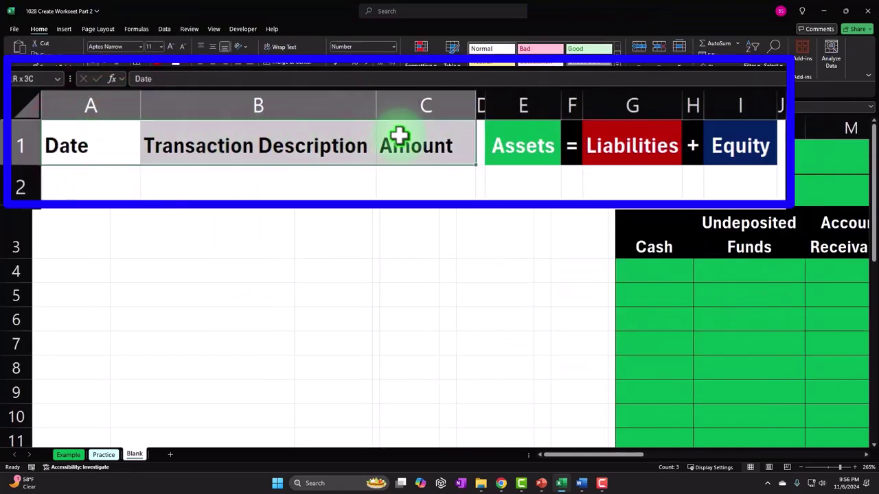
pyautogui.click(632, 231)
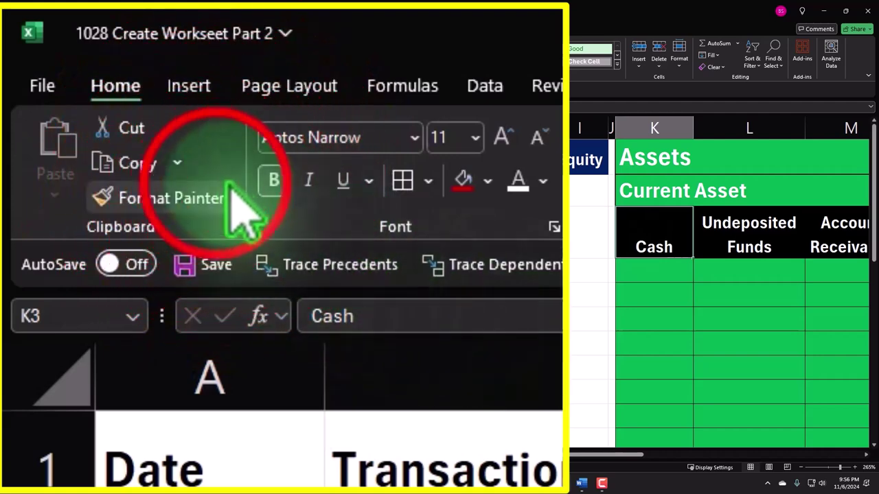
pyautogui.click(206, 198)
pyautogui.moveTo(236, 439)
pyautogui.mouseDown()
pyautogui.moveTo(236, 432)
pyautogui.moveTo(446, 467)
pyautogui.mouseUp()
pyautogui.moveTo(202, 173); pyautogui.dragTo(310, 158)
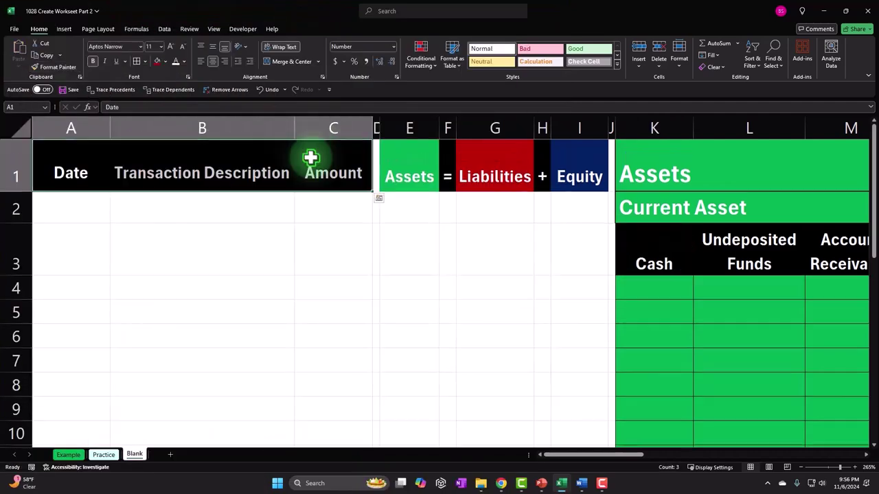
pyautogui.click(400, 177)
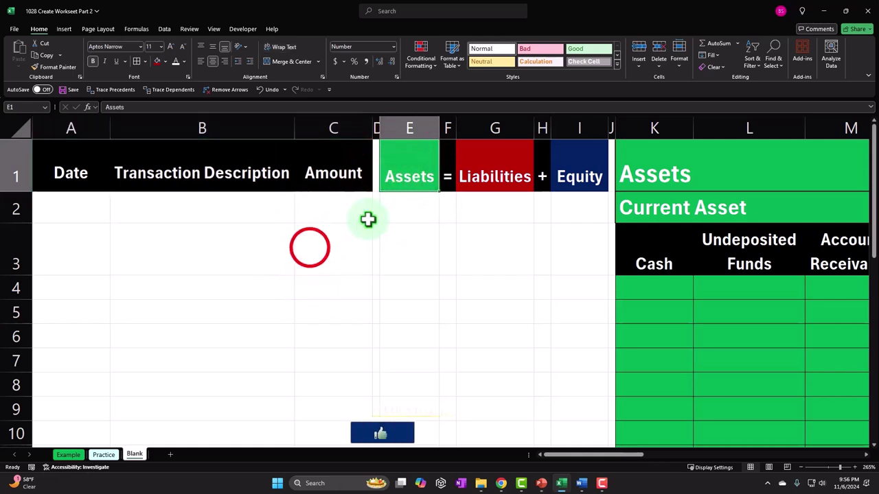
pyautogui.click(316, 246)
# - Left-align the "Date" heading in A1
pyautogui.click(81, 170)
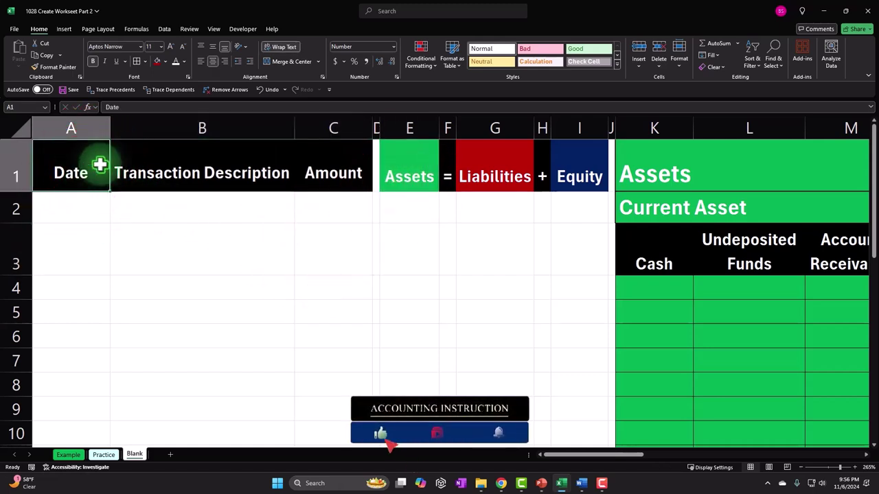
pyautogui.click(200, 63)
pyautogui.click(275, 86)
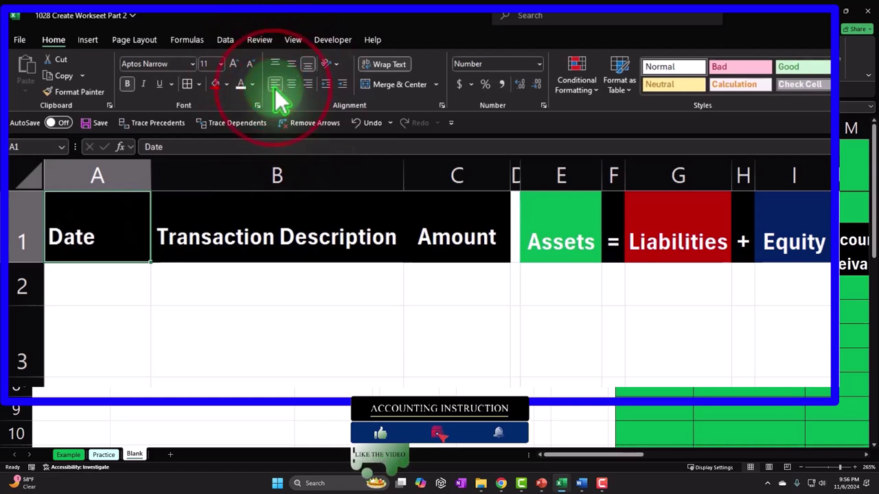
# - Left-align the "Transaction Description" heading in B1
pyautogui.click(254, 221)
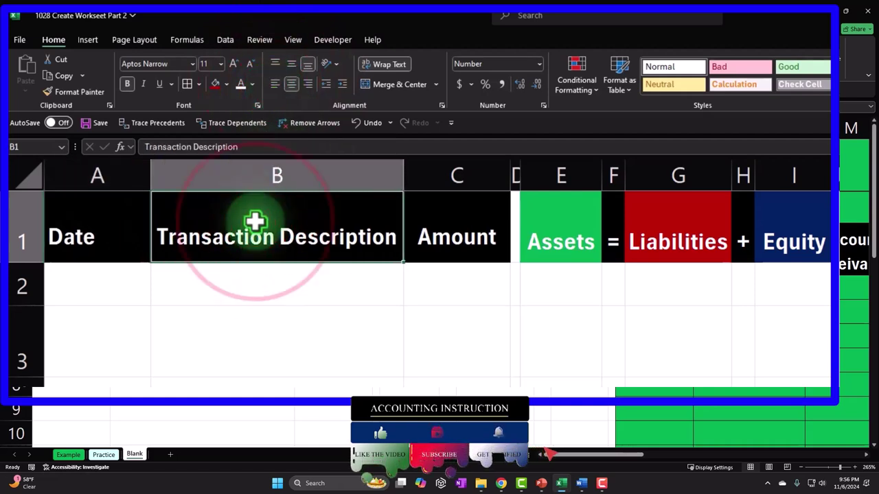
pyautogui.click(274, 85)
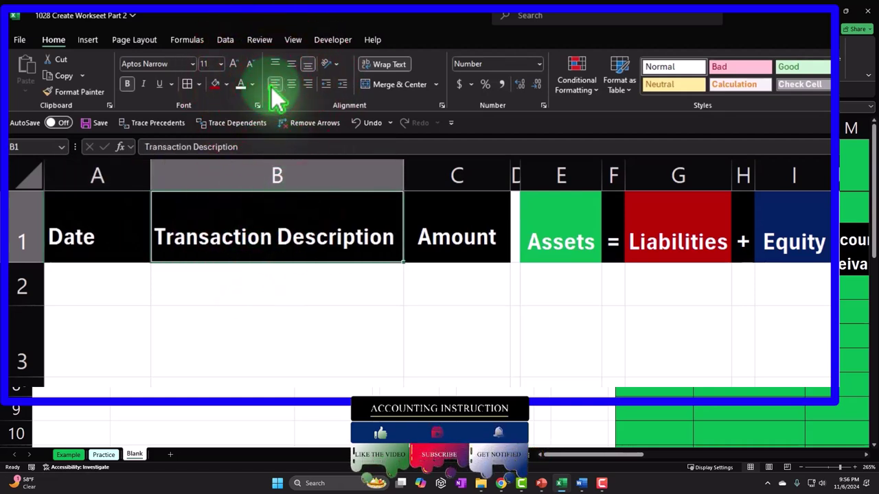
pyautogui.click(238, 326)
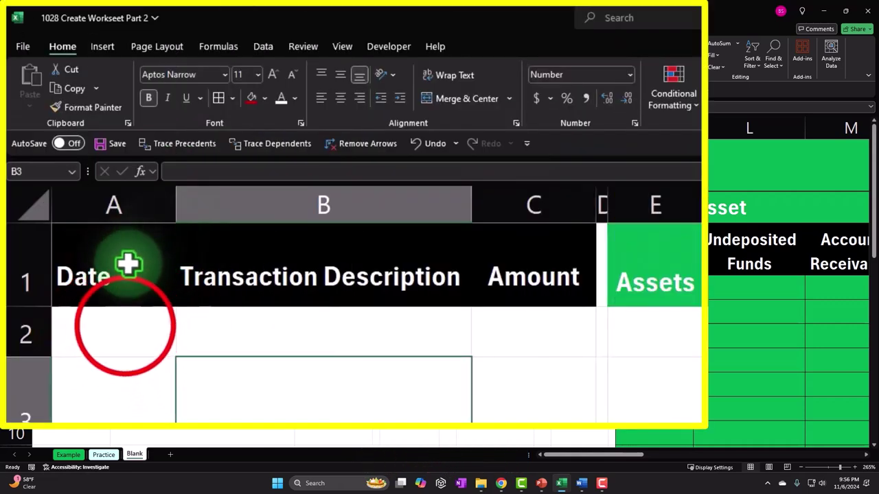
# - Enter the trial date 1/1 in A2 to check how it displays, and clear the cell
pyautogui.click(76, 205)
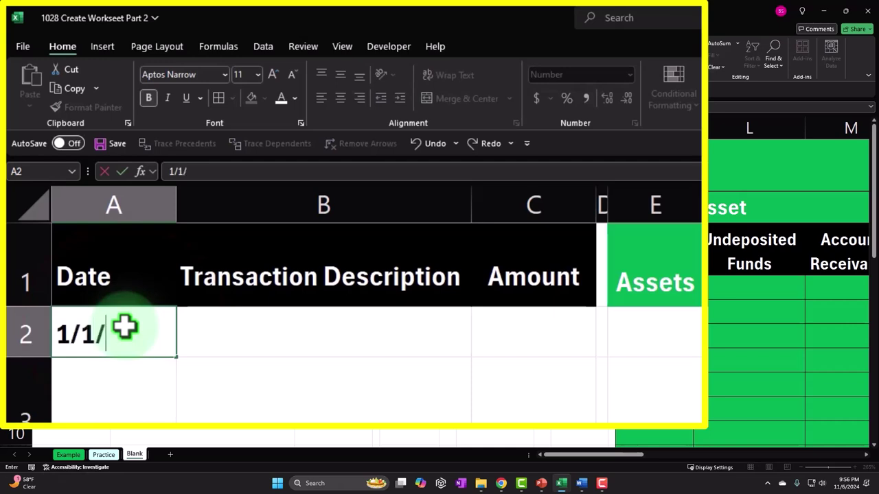
pyautogui.write('1/1')
pyautogui.press('Return')
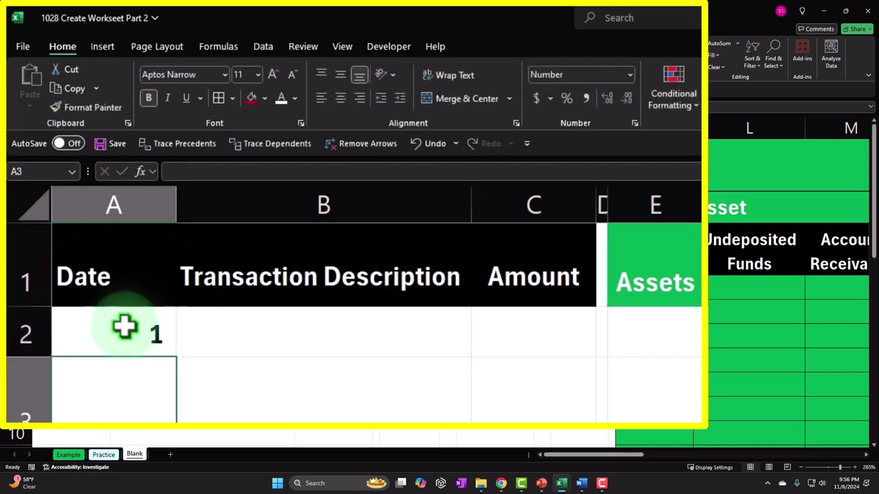
pyautogui.click(125, 327)
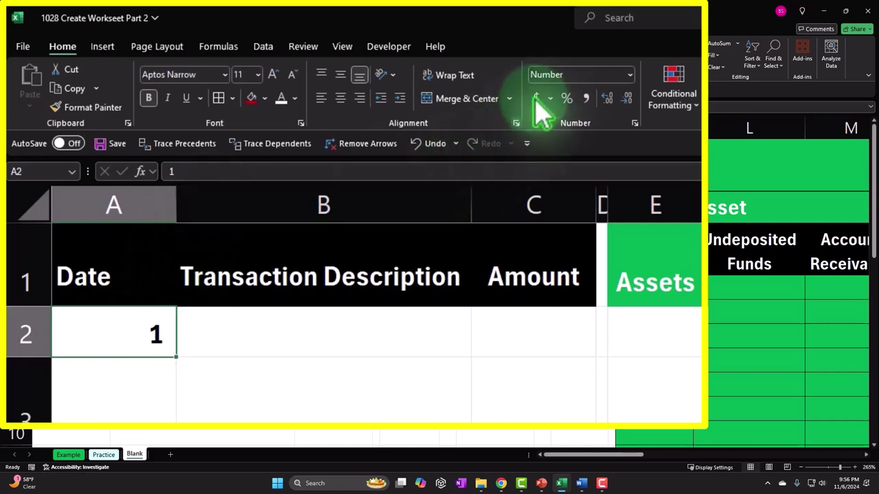
pyautogui.press('Delete')
# - Apply the Short Date number format to the whole of column A
pyautogui.click(114, 203)
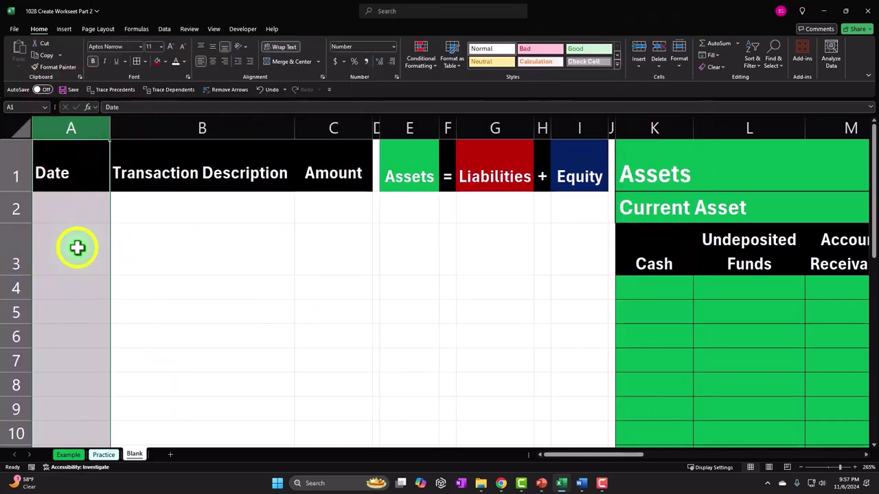
pyautogui.rightClick(76, 247)
pyautogui.click(66, 129)
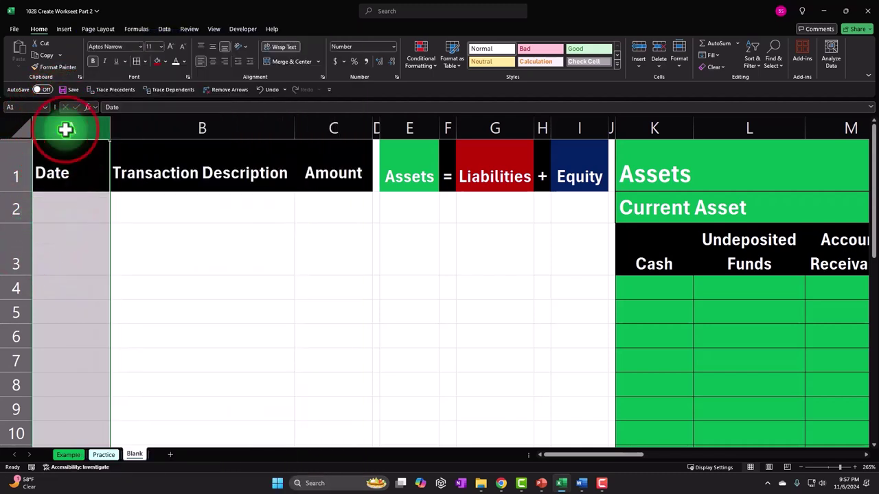
pyautogui.click(393, 46)
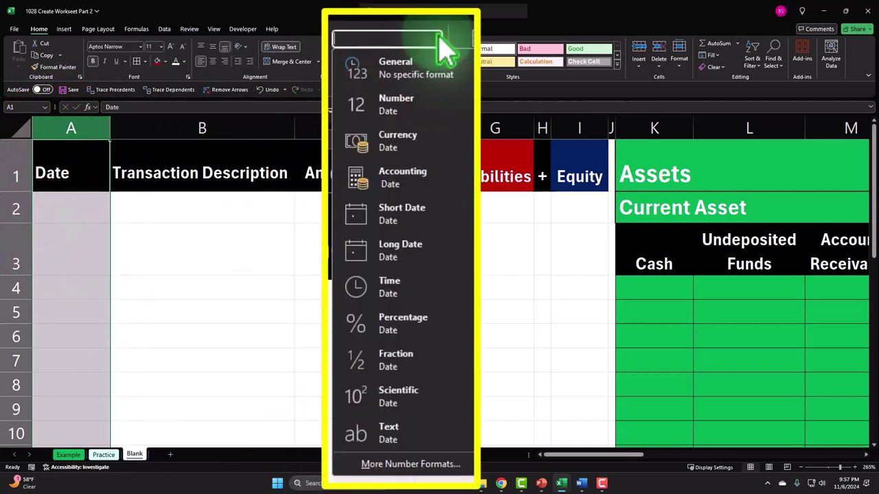
pyautogui.click(409, 213)
# - Enter the trial date 1/1/2024 in A2 and clear the cell again
pyautogui.click(78, 210)
pyautogui.write('1/1/2024')
pyautogui.press('Return')
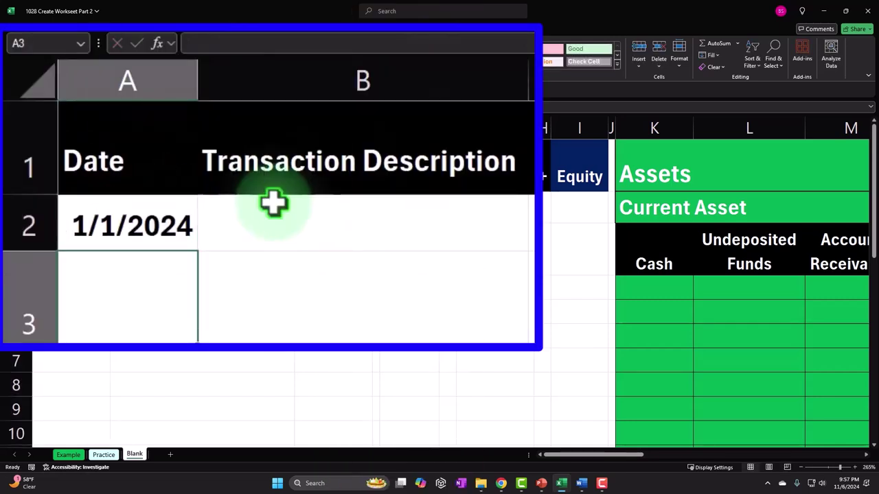
pyautogui.press('Up')
pyautogui.press('Delete')
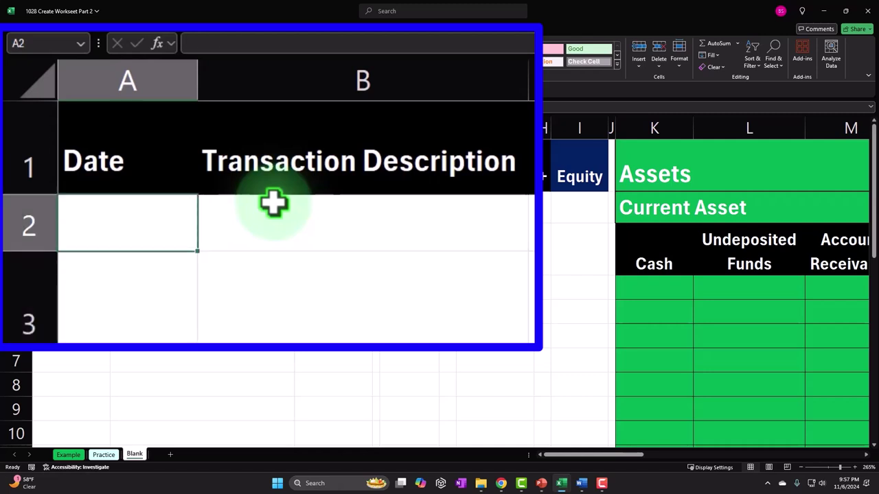
# - Format the whole of column A with the Date number format of type 3/14
pyautogui.click(73, 128)
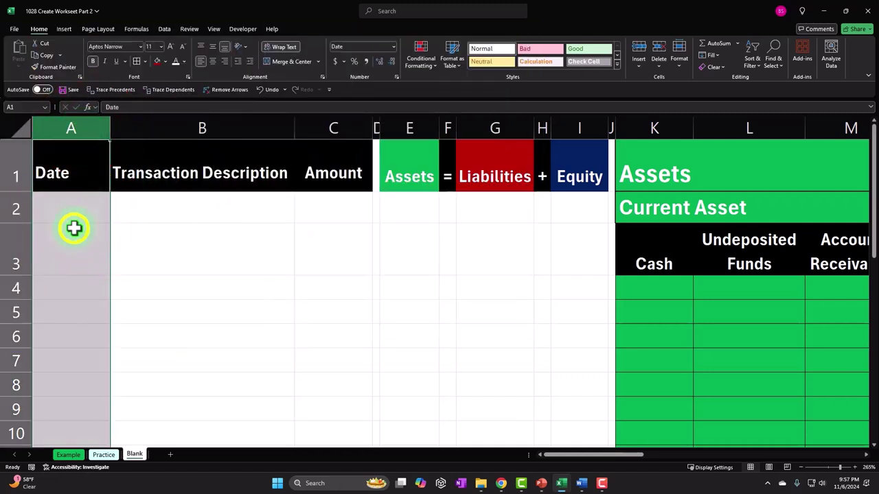
pyautogui.rightClick(77, 237)
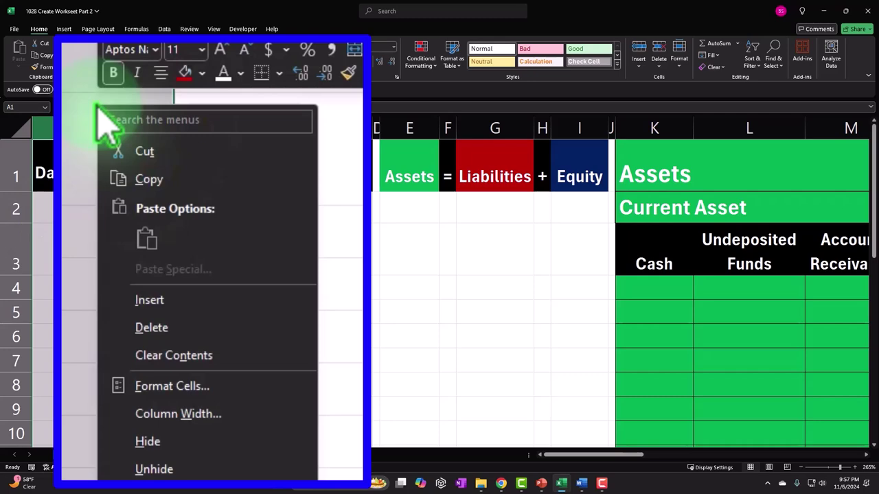
pyautogui.click(122, 359)
pyautogui.moveTo(148, 252); pyautogui.dragTo(364, 162)
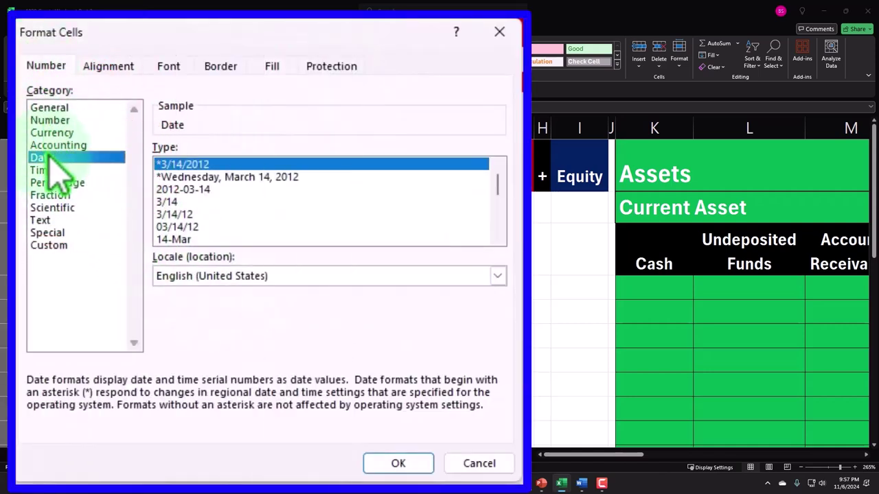
pyautogui.click(173, 203)
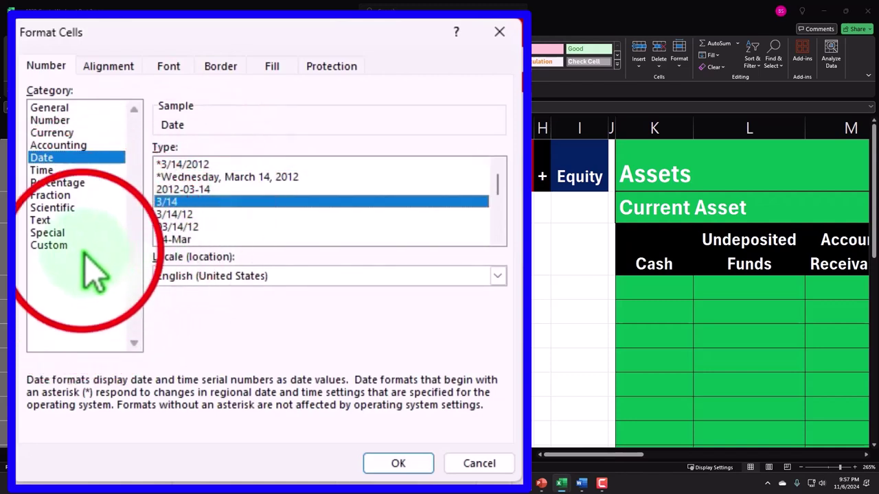
pyautogui.click(62, 245)
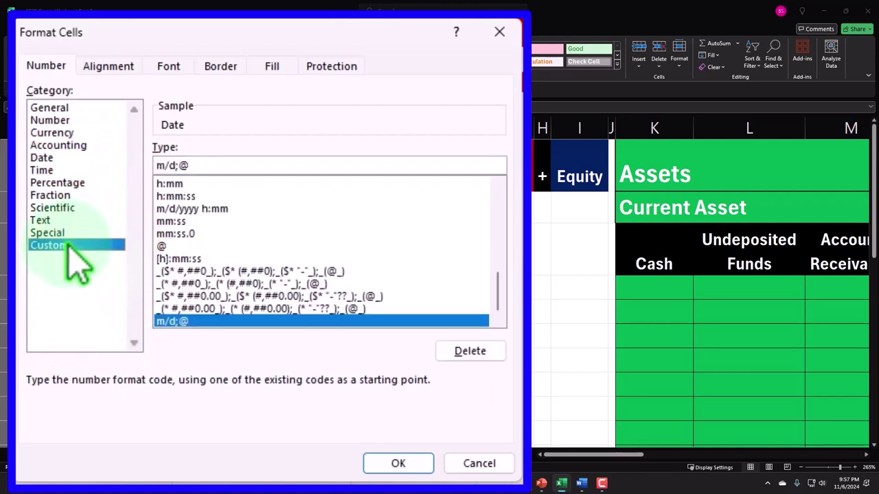
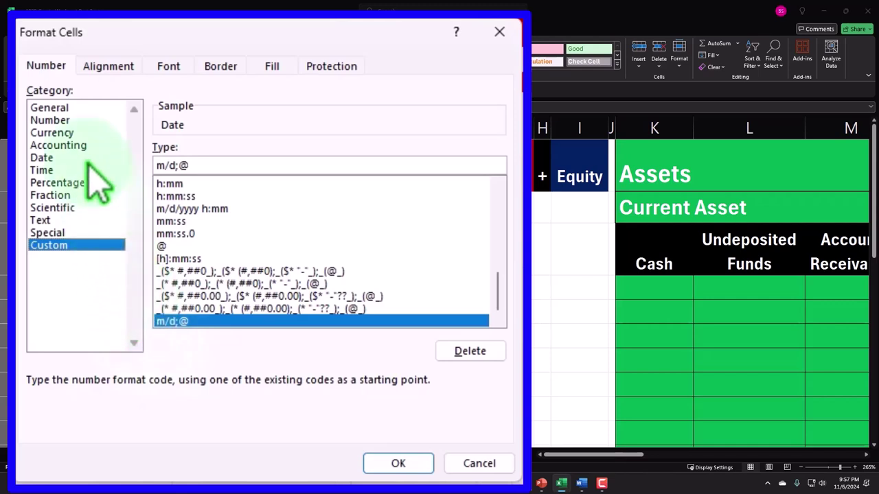
pyautogui.click(60, 121)
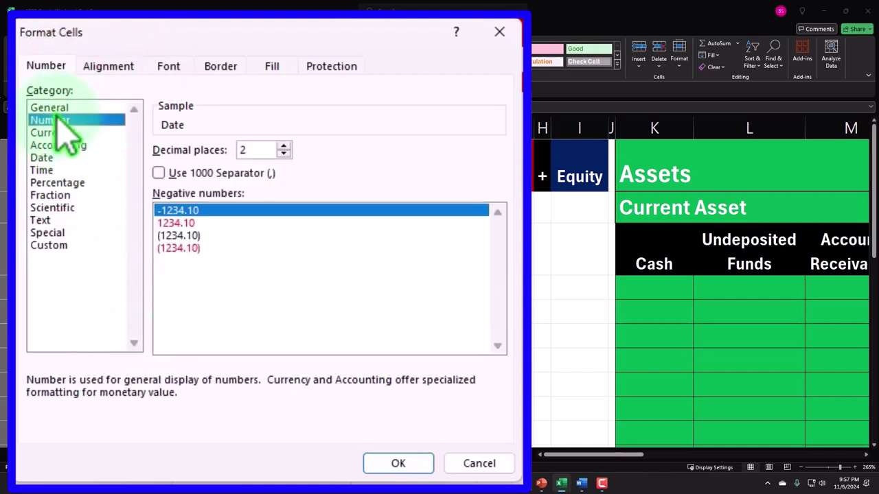
pyautogui.click(52, 158)
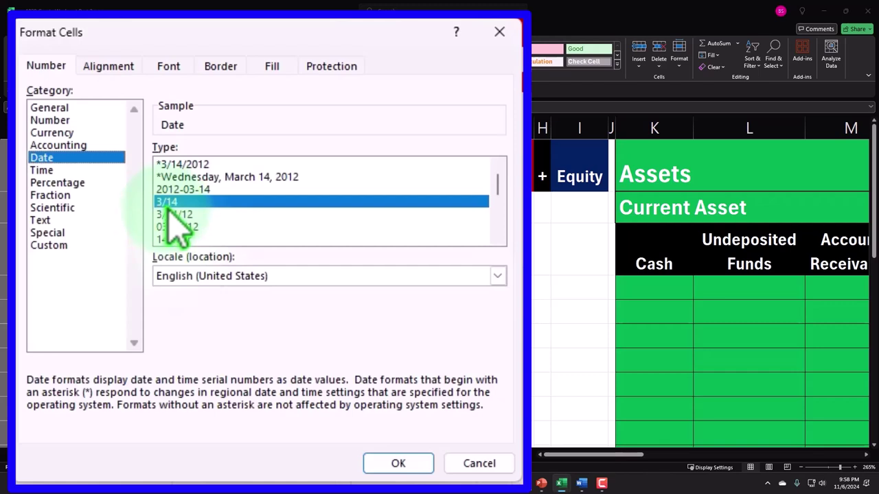
pyautogui.click(66, 245)
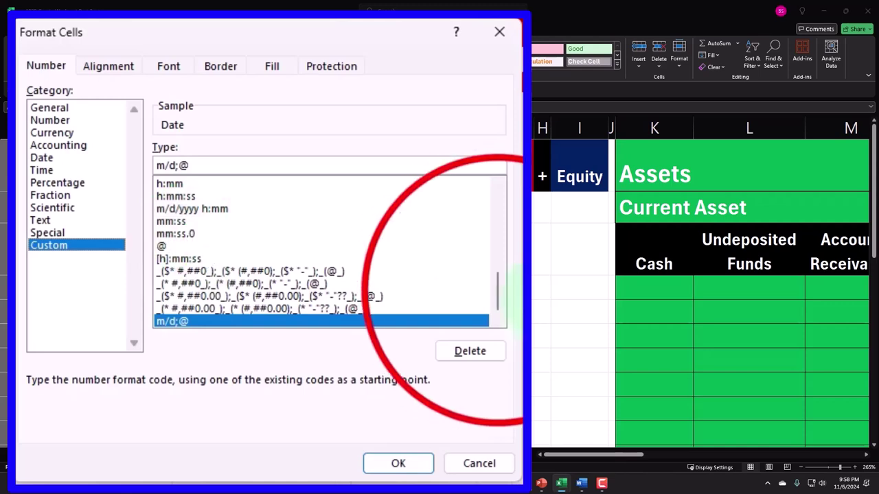
pyautogui.moveTo(500, 287)
pyautogui.mouseDown()
pyautogui.moveTo(490, 168)
pyautogui.moveTo(489, 306)
pyautogui.mouseUp()
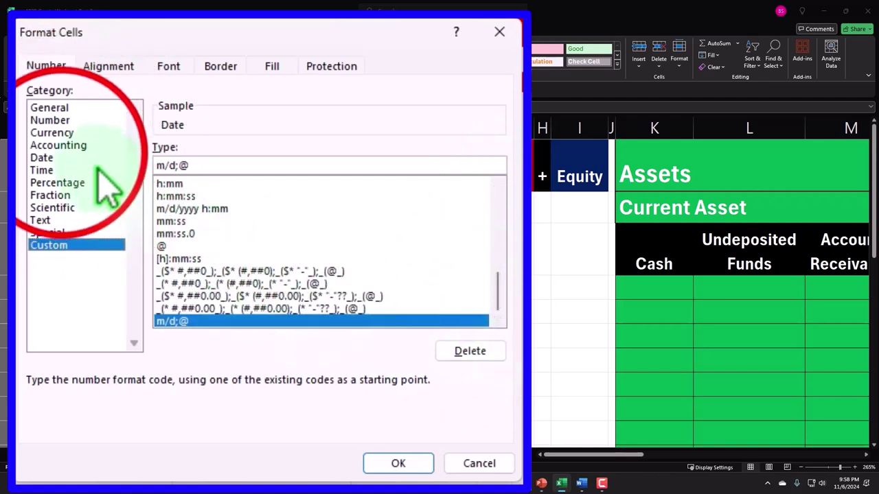
pyautogui.click(63, 160)
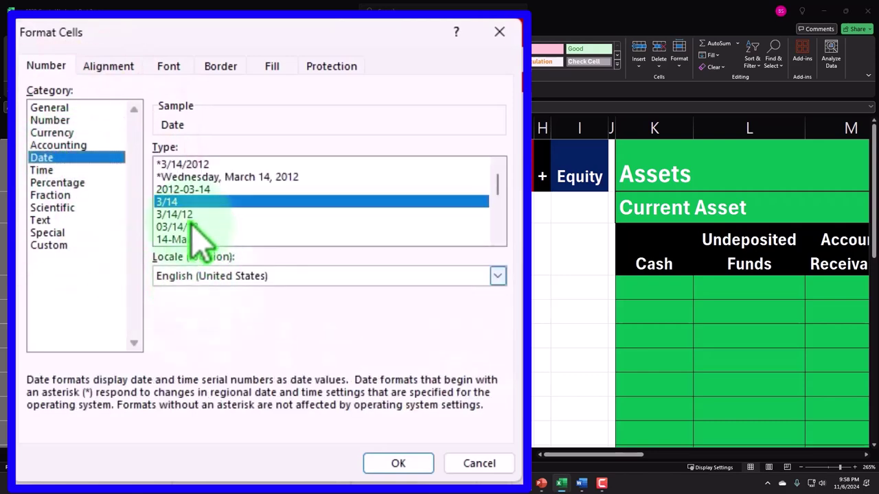
pyautogui.click(173, 203)
pyautogui.doubleClick(173, 202)
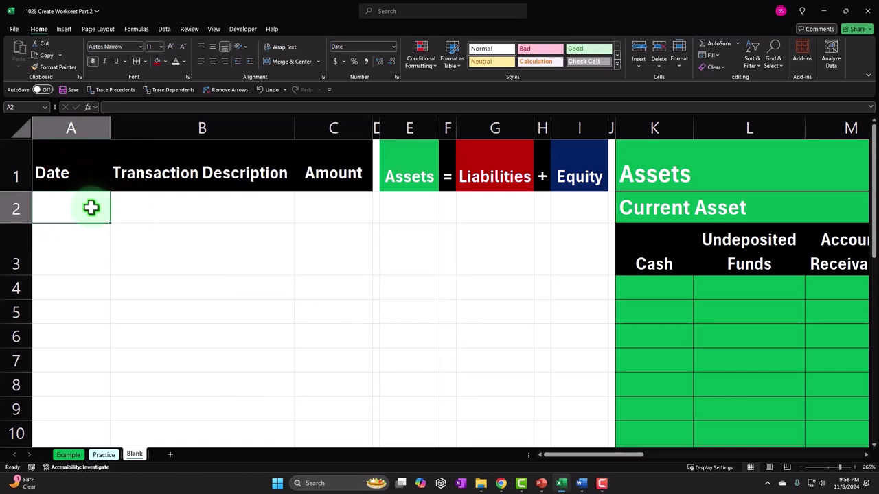
# - Test the month/day format by entering 1/15 in A2, check the cell and clear it
pyautogui.write('1/15')
pyautogui.press('Return')
pyautogui.click(144, 272)
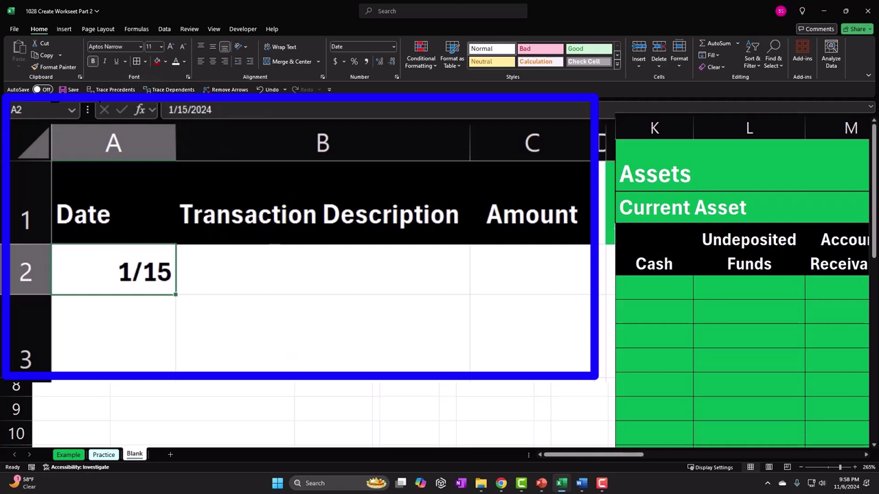
pyautogui.click(153, 296)
# - Select the transaction entry range A2:C25 below the black headings
pyautogui.moveTo(107, 209); pyautogui.dragTo(326, 432)
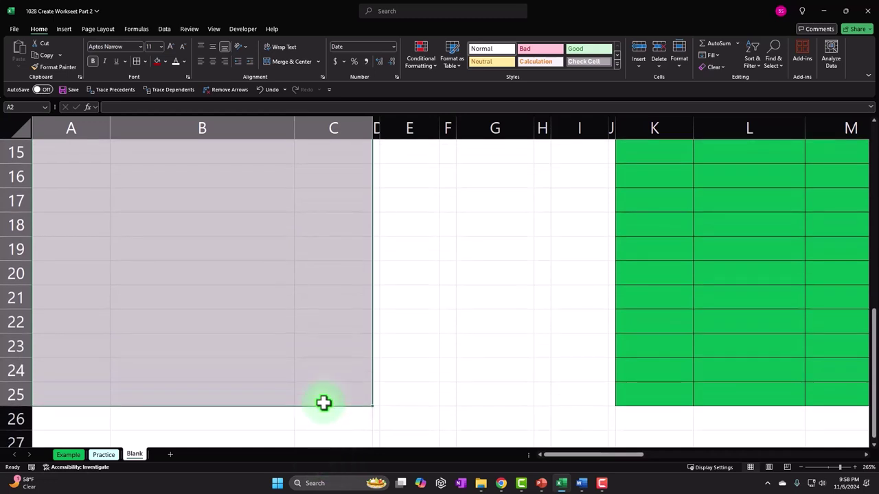
pyautogui.scroll(5, 323, 404)
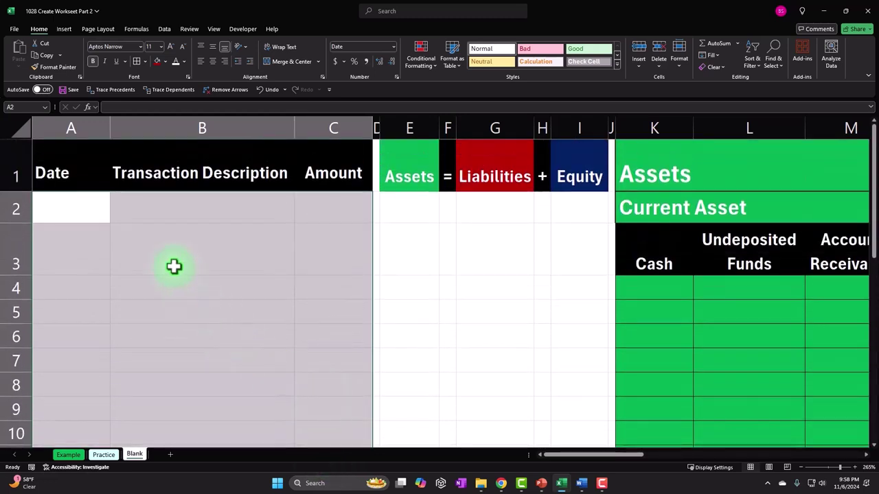
pyautogui.rightClick(155, 258)
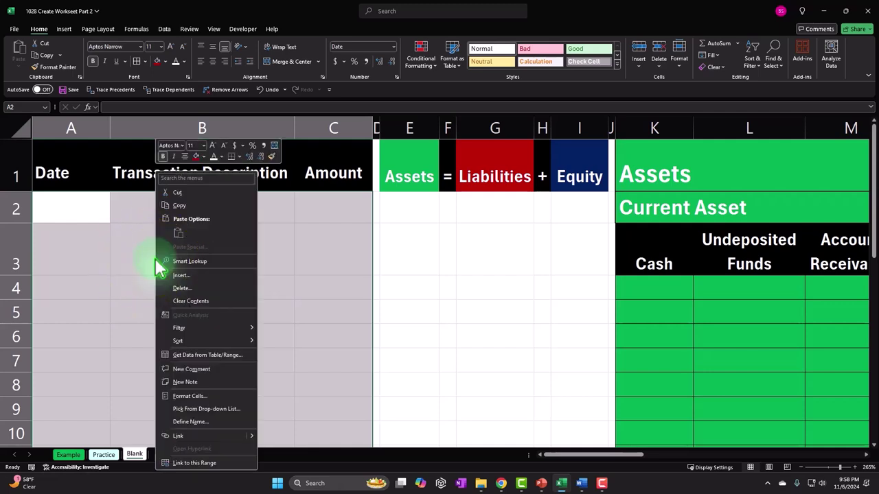
pyautogui.click(203, 388)
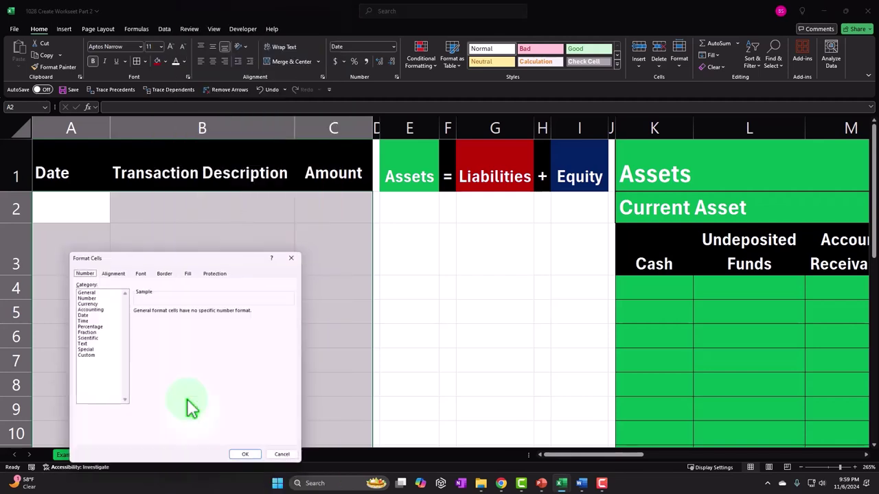
pyautogui.moveTo(184, 246); pyautogui.dragTo(244, 168)
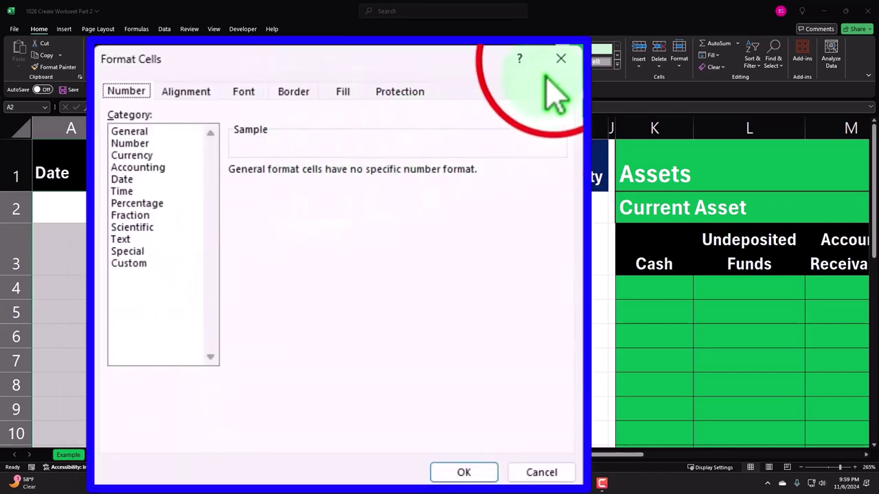
pyautogui.click(561, 58)
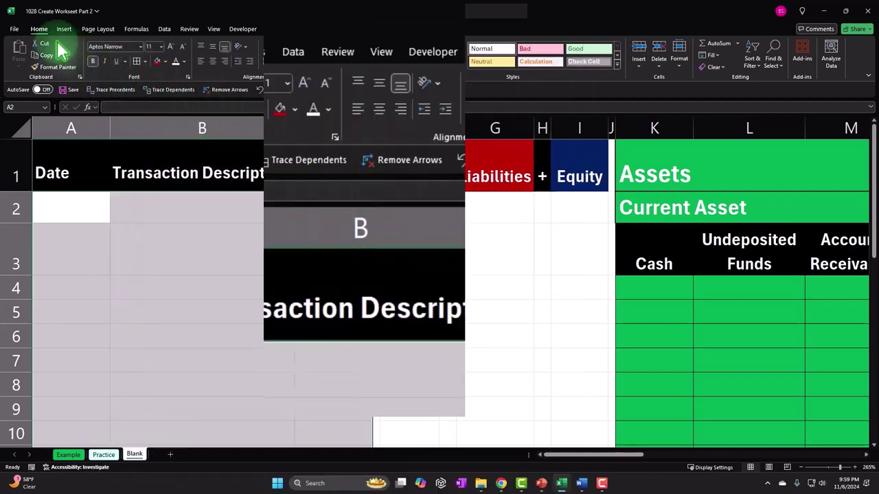
# - Fill A2:C25 with a pale turquoise standard color and add all borders to the range
pyautogui.click(164, 61)
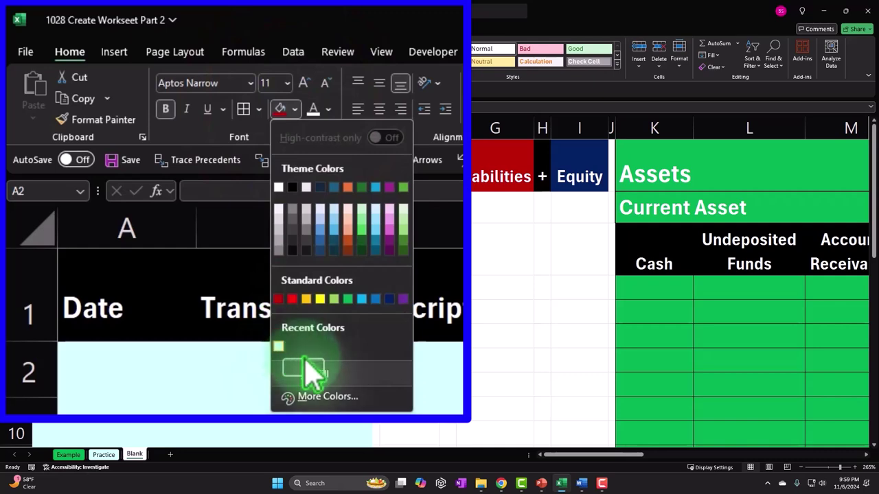
pyautogui.click(182, 225)
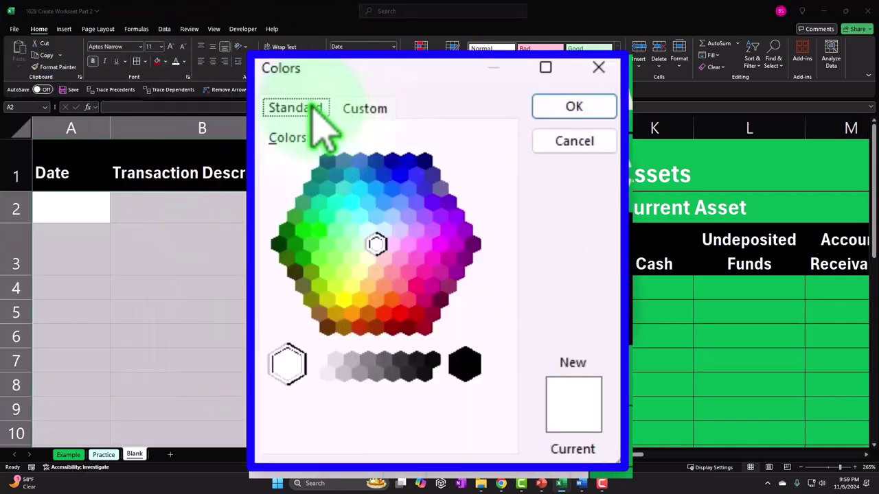
pyautogui.click(369, 230)
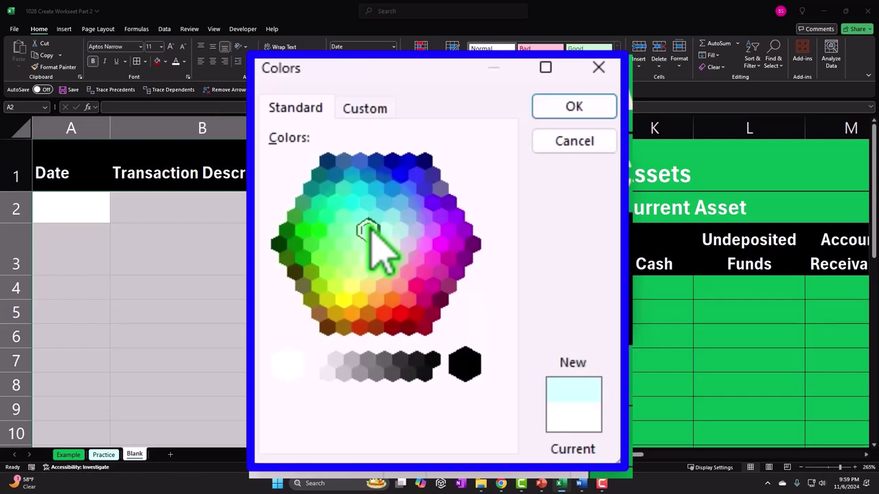
pyautogui.click(577, 108)
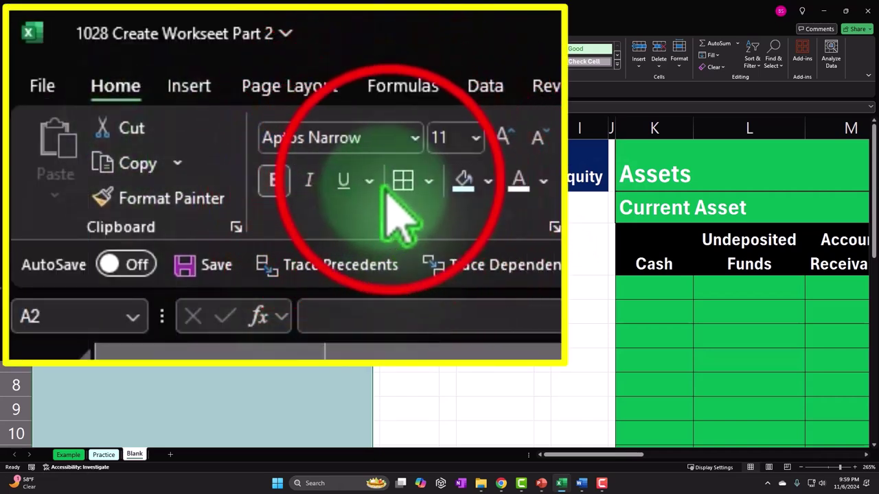
pyautogui.click(398, 180)
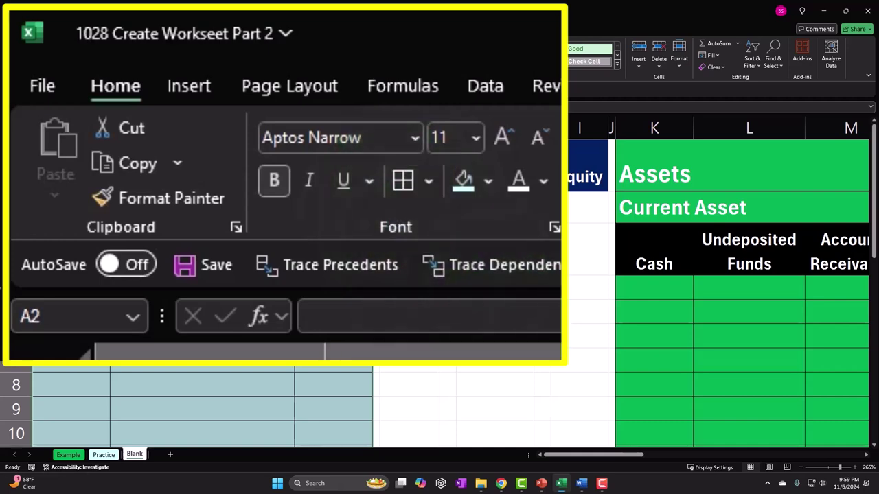
pyautogui.click(326, 205)
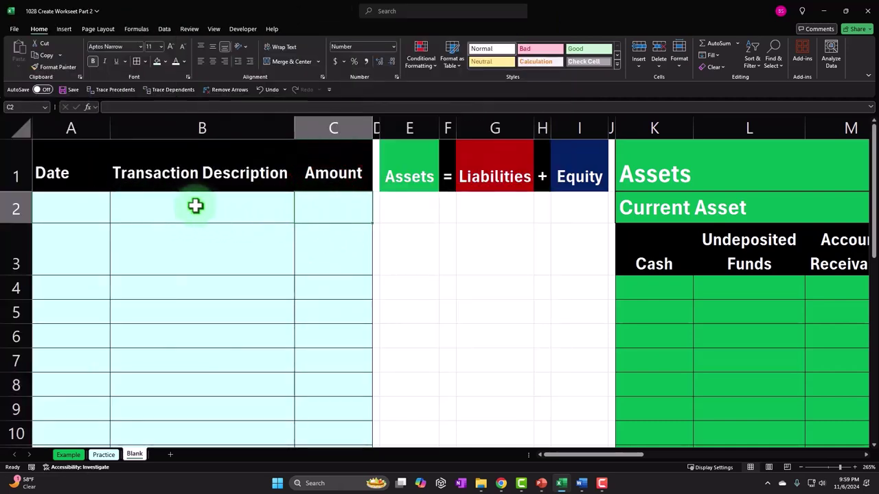
pyautogui.click(439, 204)
pyautogui.click(361, 203)
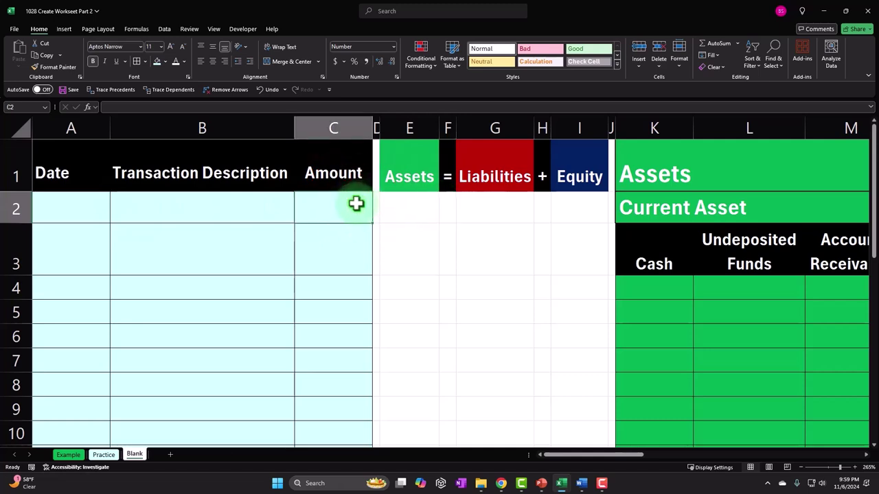
pyautogui.hotkey('ctrl', 'shift', 'Down')
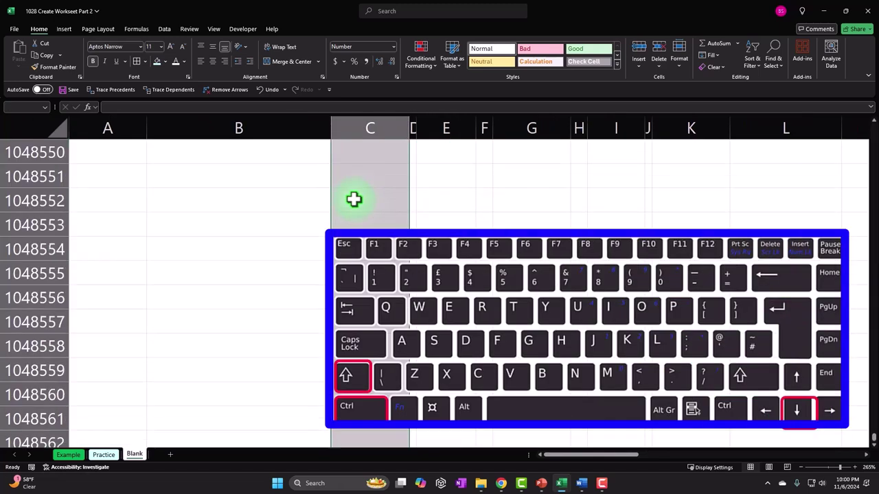
pyautogui.moveTo(871, 439); pyautogui.dragTo(872, 137)
# - Format the whole of column C as Currency with no symbol, zero decimal places and red bracketed negative numbers
pyautogui.click(337, 127)
pyautogui.rightClick(350, 261)
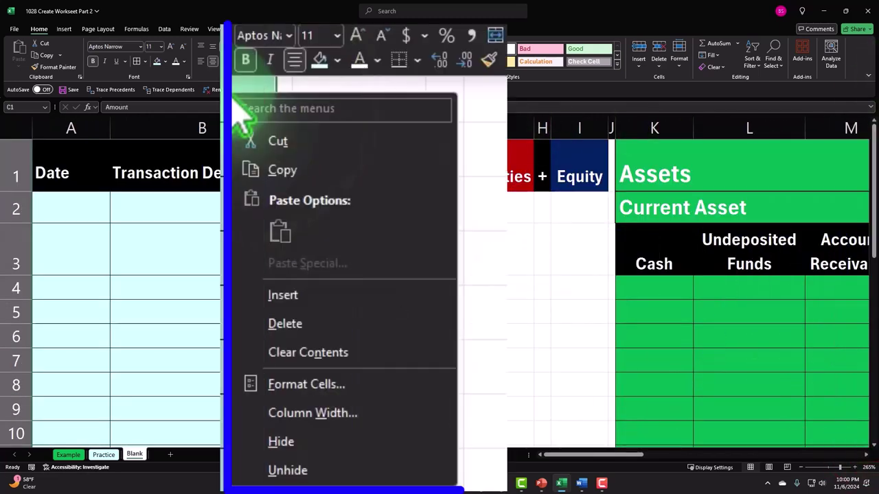
pyautogui.click(386, 392)
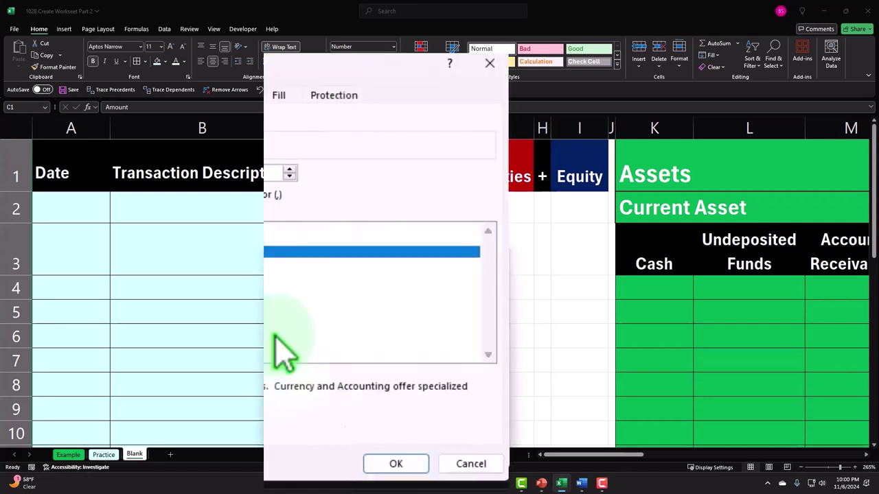
pyautogui.click(89, 157)
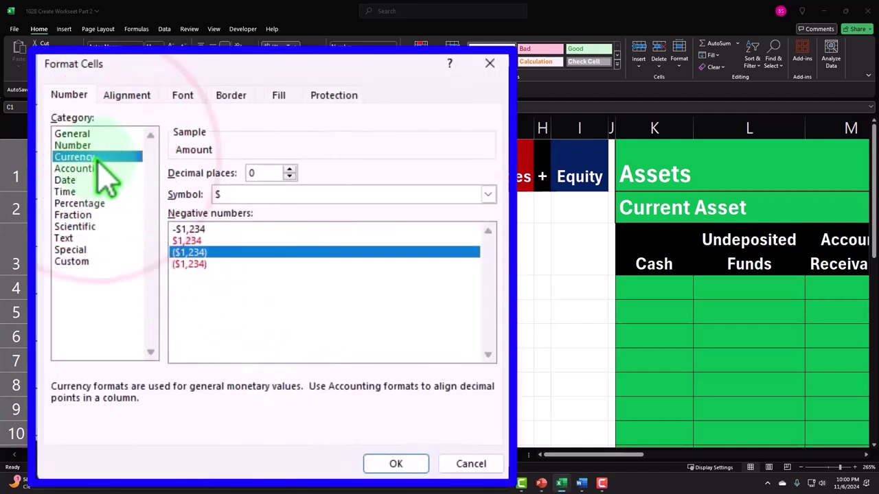
pyautogui.click(196, 265)
pyautogui.click(485, 197)
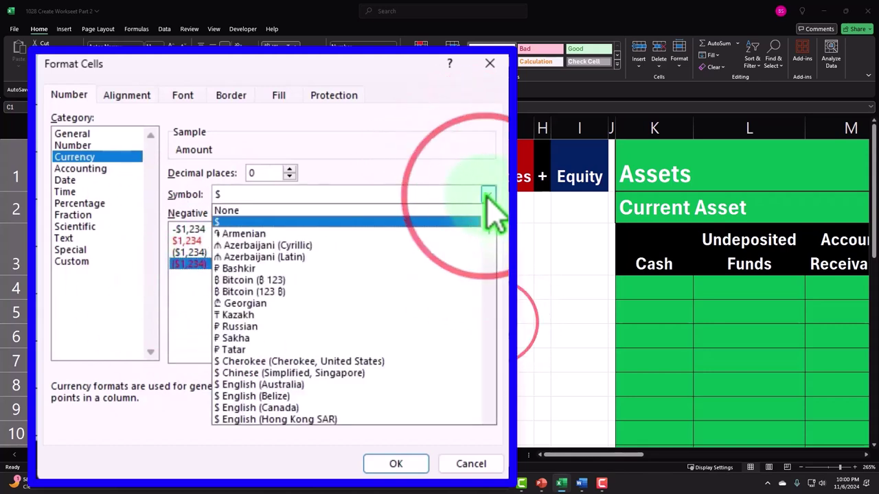
pyautogui.click(456, 207)
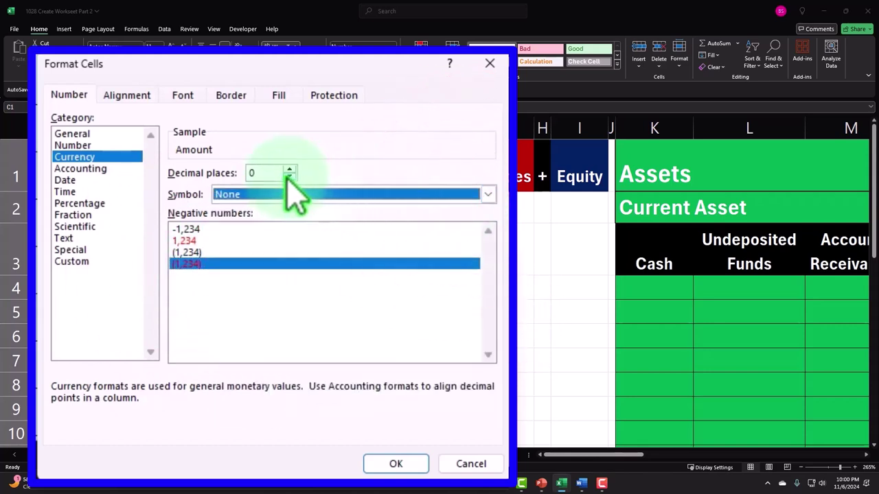
pyautogui.click(396, 464)
# - Test the Amount column's number format by entering 1000 and a negative number, and clear the test entries
pyautogui.click(319, 197)
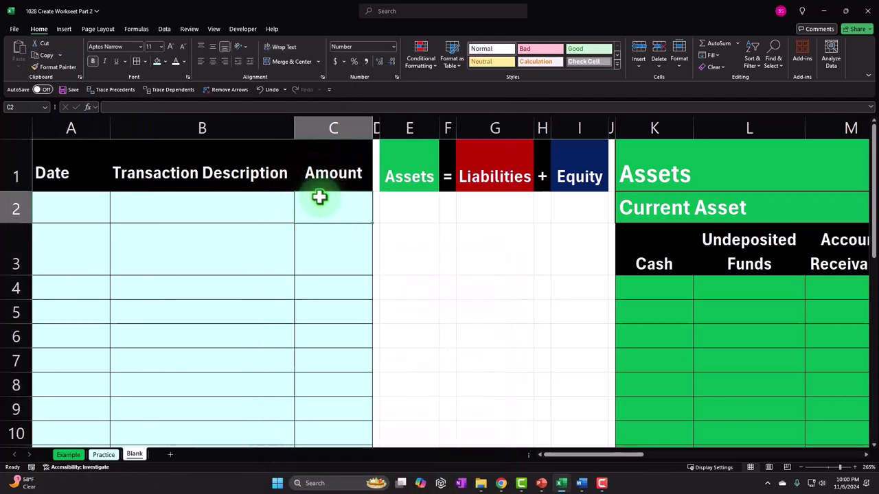
pyautogui.write('1000')
pyautogui.press('Return')
pyautogui.write('-1')
pyautogui.press('Return')
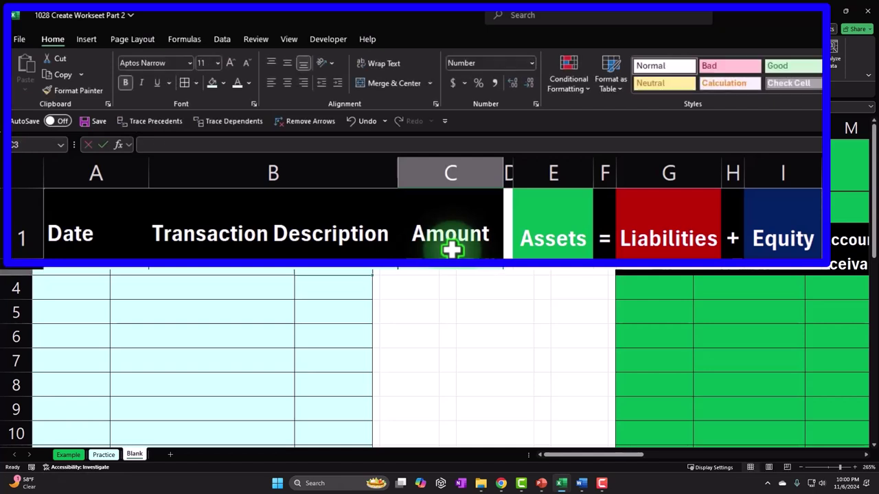
pyautogui.press('Right')
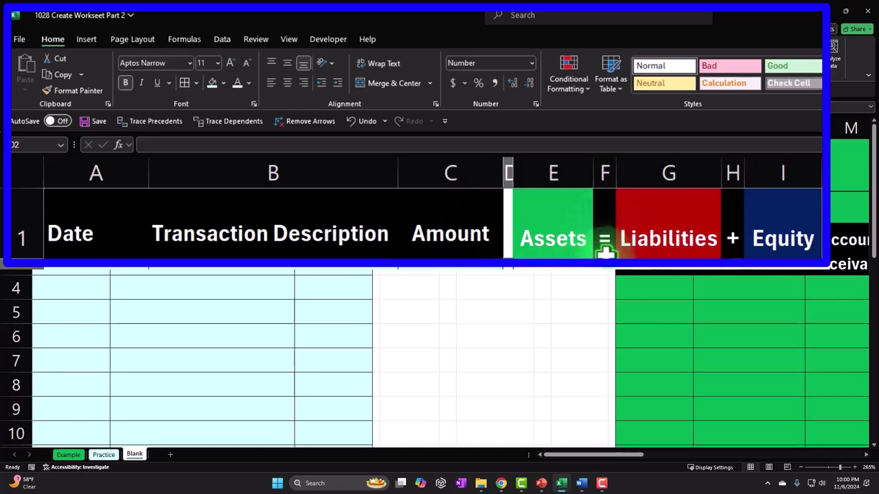
# - Apply thick outside borders to the Assets, Liabilities and Equity headings in E1, G1 and I1
pyautogui.click(494, 271)
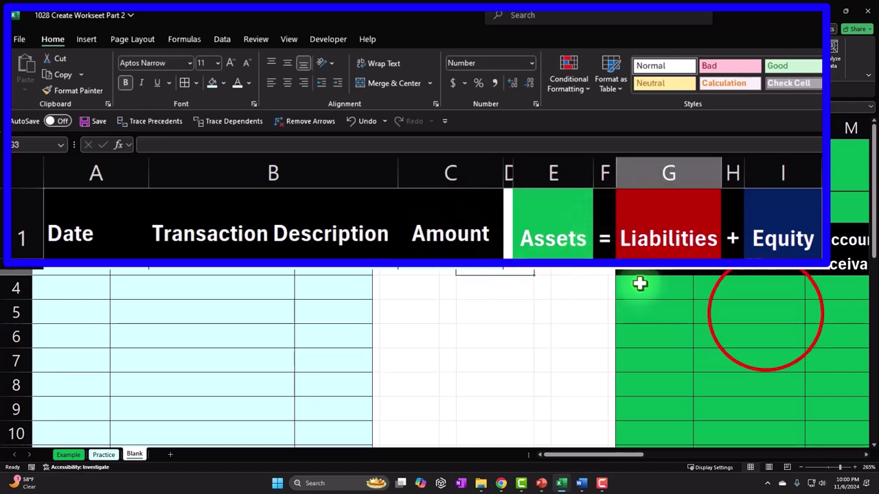
pyautogui.click(765, 314)
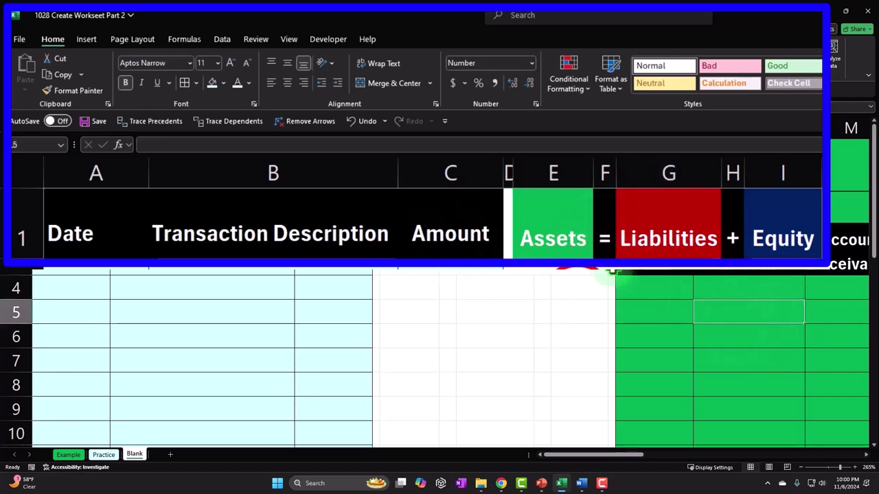
pyautogui.click(554, 239)
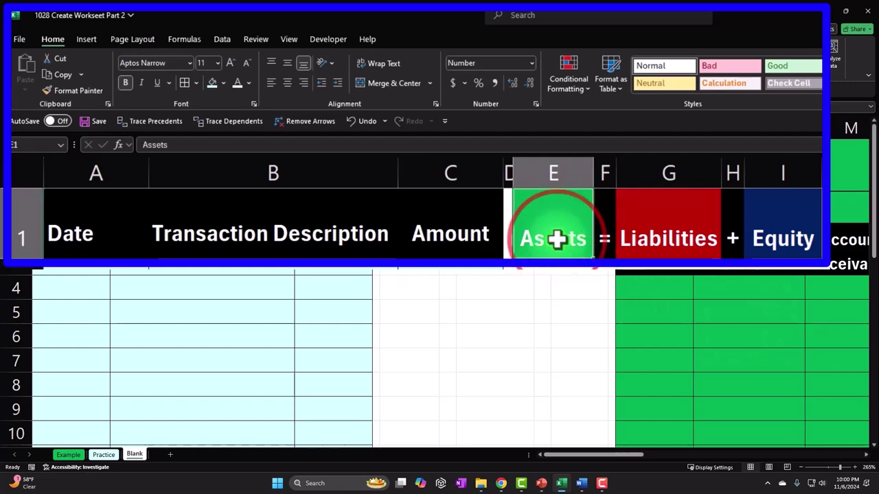
pyautogui.click(195, 82)
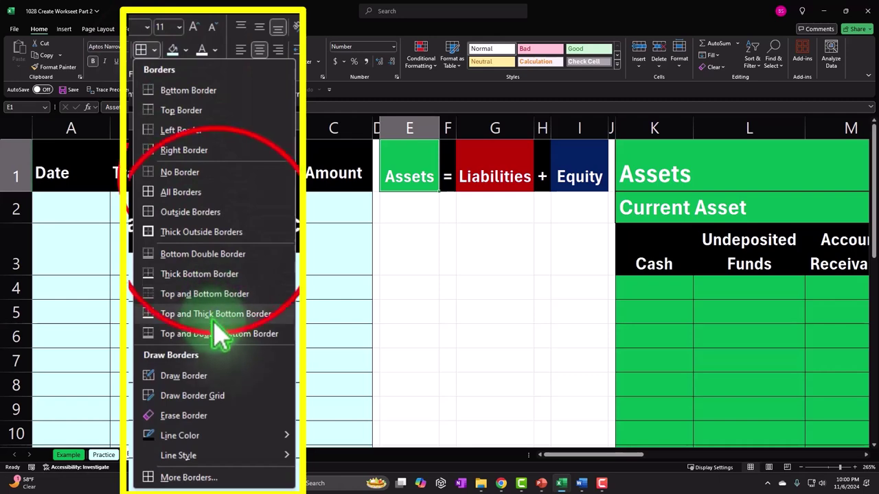
pyautogui.click(226, 236)
pyautogui.click(490, 157)
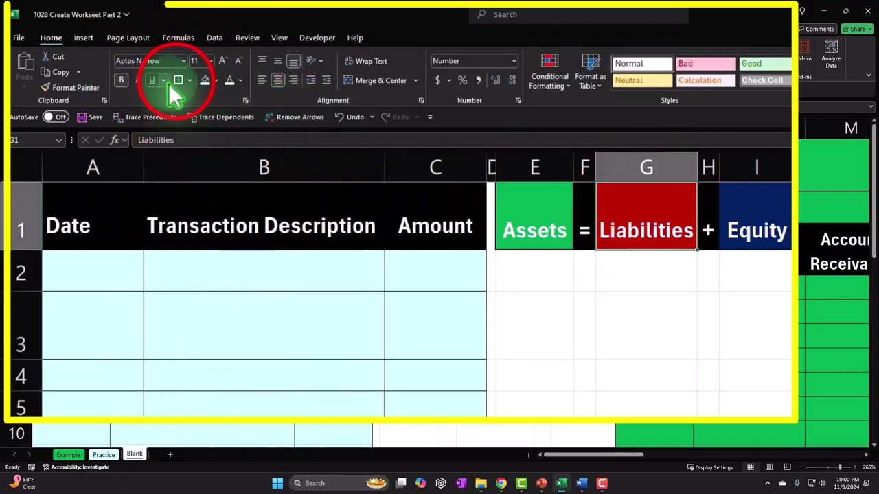
pyautogui.click(752, 220)
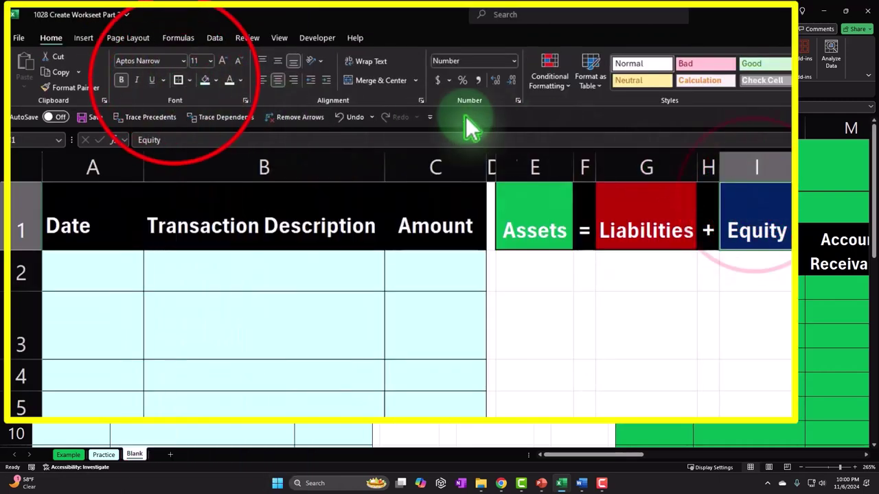
pyautogui.click(625, 333)
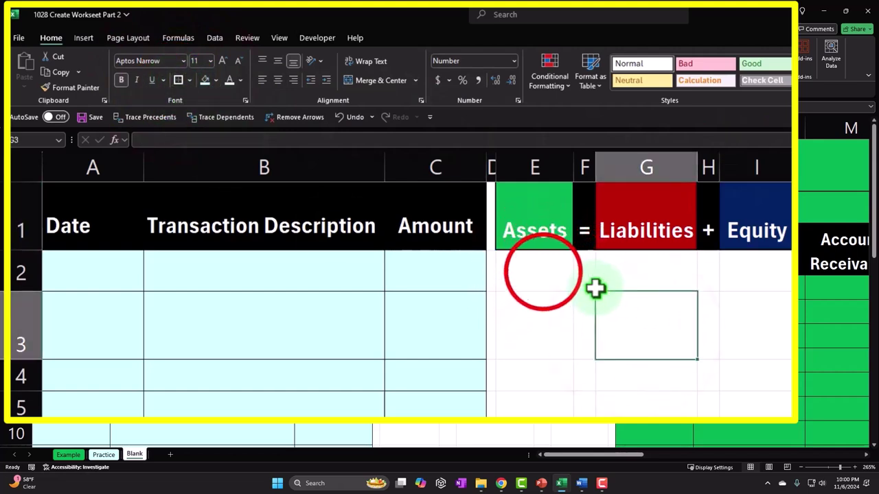
pyautogui.click(543, 272)
pyautogui.keyDown('ctrl'); pyautogui.click(635, 270); pyautogui.keyUp('ctrl')
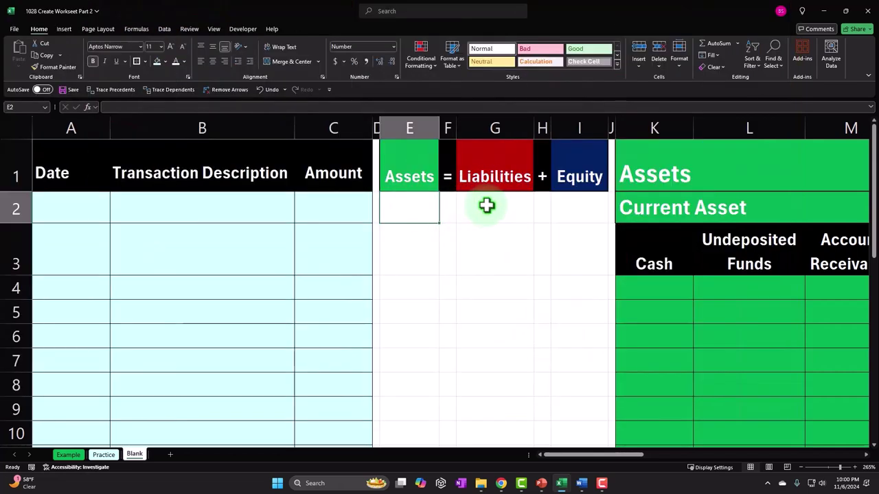
pyautogui.keyDown('ctrl'); pyautogui.click(575, 204); pyautogui.keyUp('ctrl')
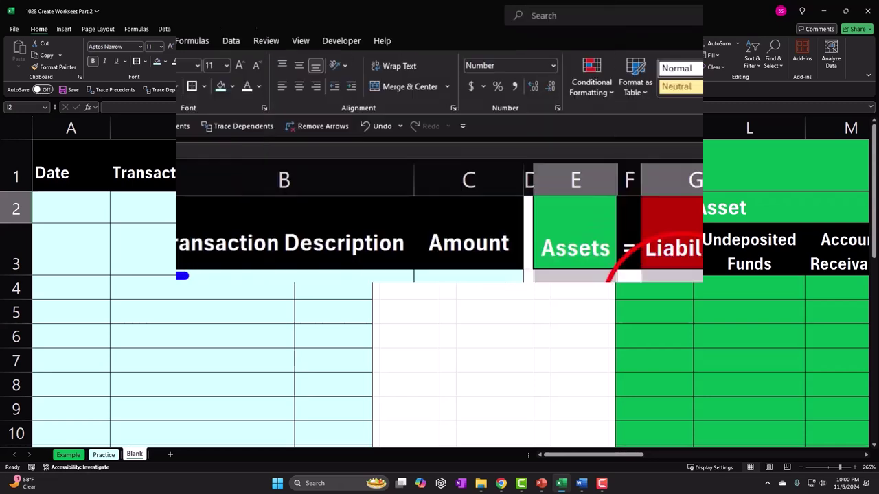
# - Copy the formatting of the accounting equation headings E1:I1 onto E2:I2 with Format Painter
pyautogui.click(585, 233)
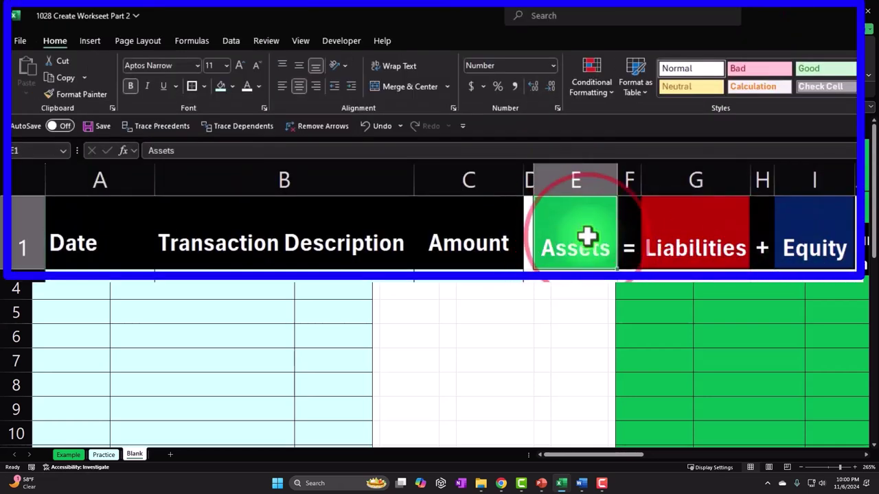
pyautogui.moveTo(583, 222); pyautogui.dragTo(789, 224)
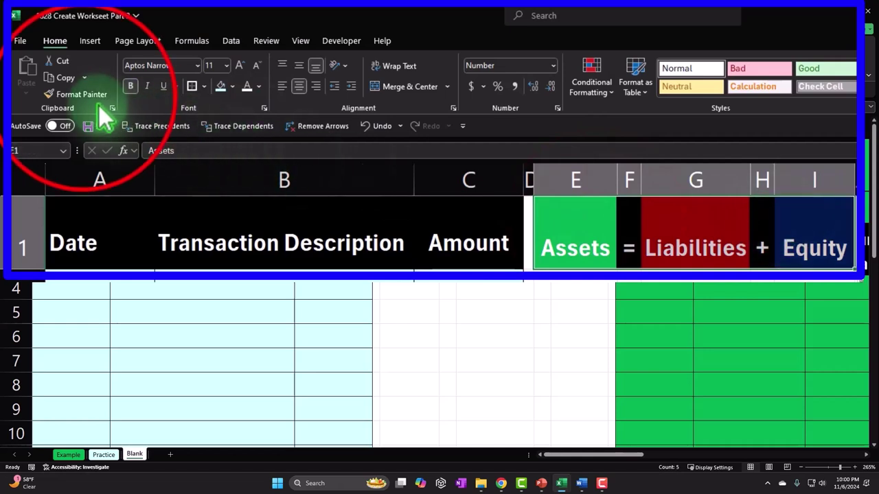
pyautogui.click(81, 96)
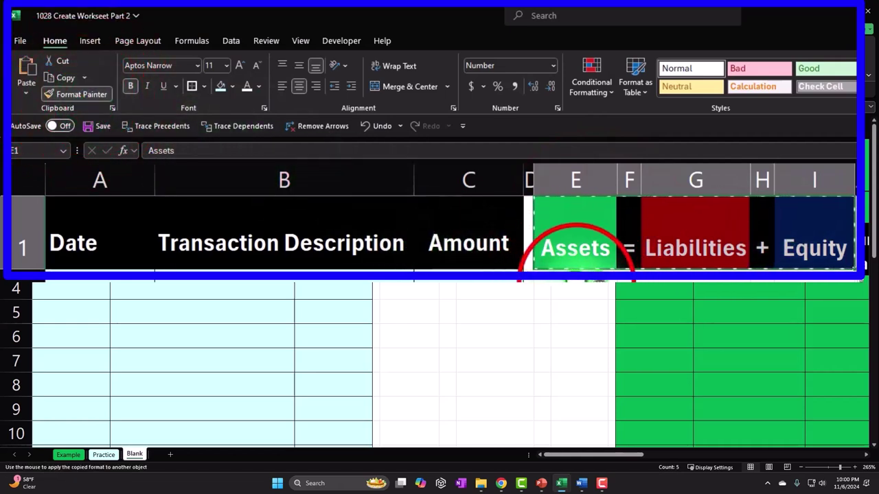
pyautogui.click(450, 273)
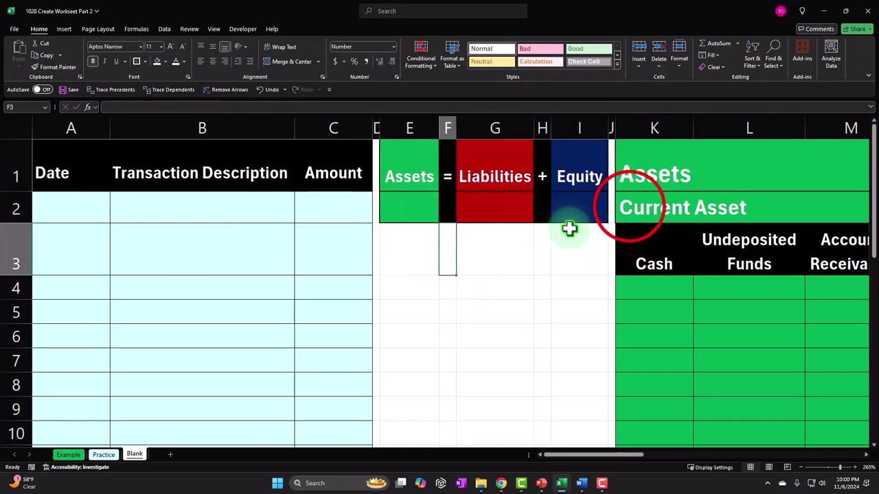
# - Copy the black formatting of the Cash heading in K3 onto E3:I3 with Format Painter
pyautogui.click(626, 206)
pyautogui.click(641, 262)
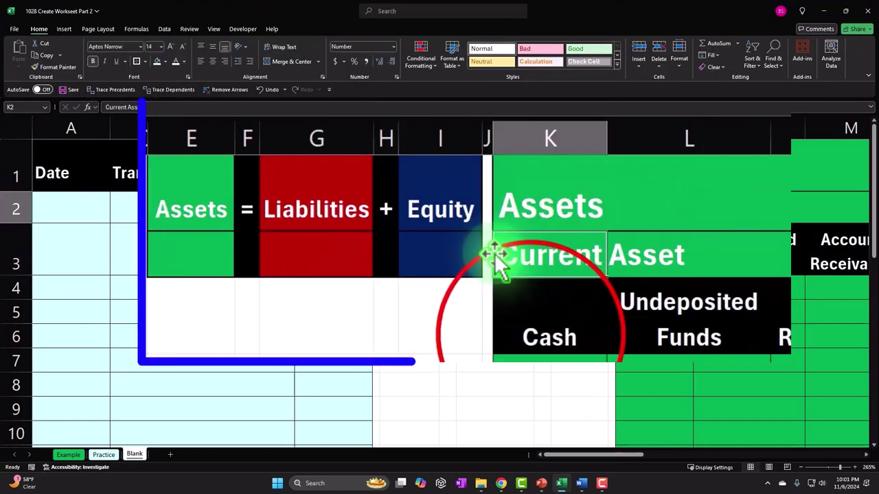
pyautogui.click(53, 67)
pyautogui.moveTo(162, 280)
pyautogui.mouseDown()
pyautogui.moveTo(281, 314)
pyautogui.moveTo(426, 314)
pyautogui.mouseUp()
# - Copy the equals sign from F1 into F2 and the plus sign from H1 into H2
pyautogui.click(242, 261)
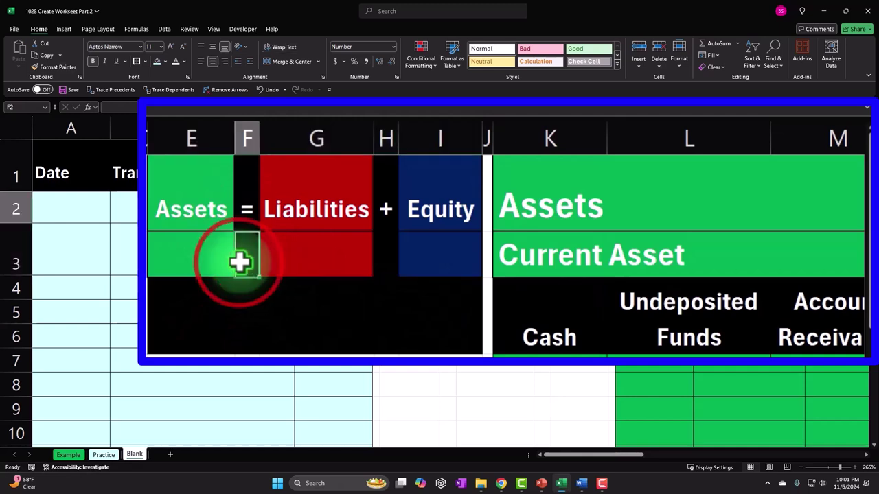
pyautogui.click(244, 213)
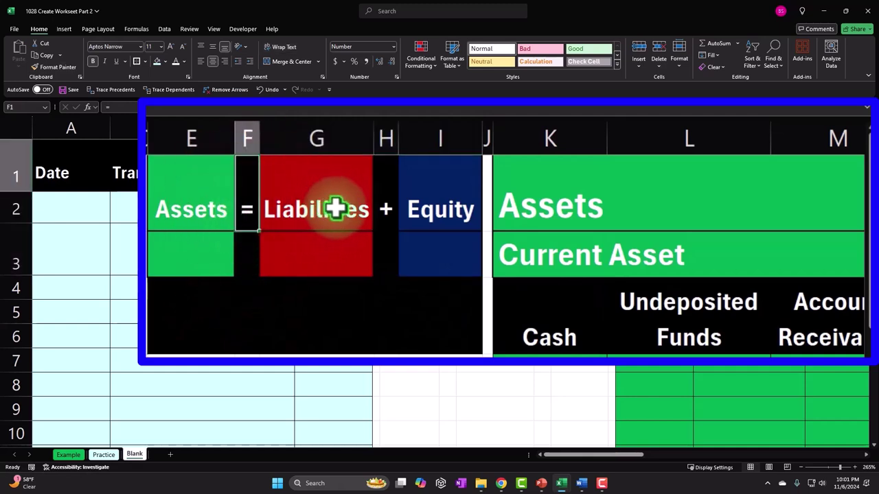
pyautogui.hotkey('ctrl', 'c')
pyautogui.click(244, 254)
pyautogui.hotkey('ctrl', 'v')
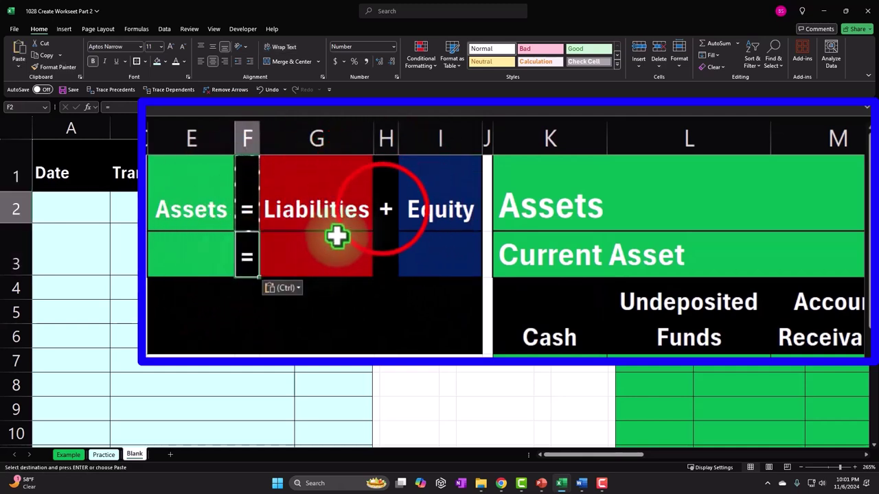
pyautogui.click(383, 210)
pyautogui.hotkey('ctrl', 'c')
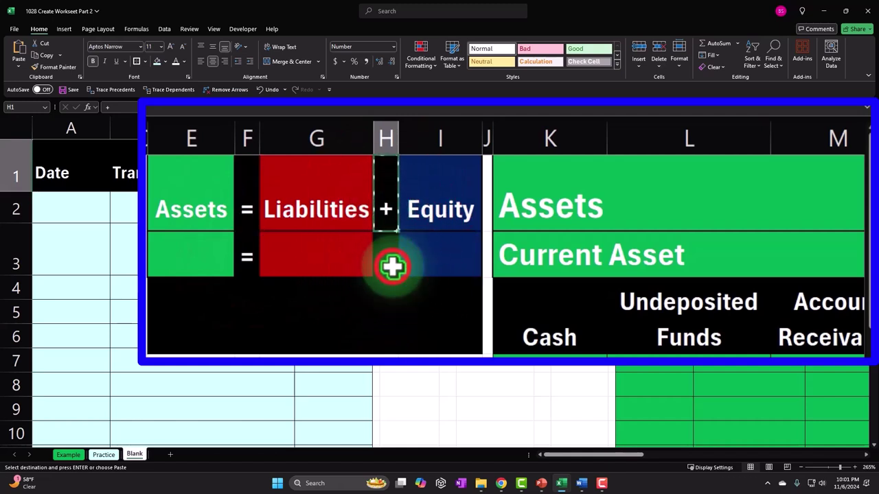
pyautogui.click(390, 262)
pyautogui.hotkey('ctrl', 'v')
# - Paste the plus sign into H3 and copy the equals sign from F2 into F3
pyautogui.click(375, 331)
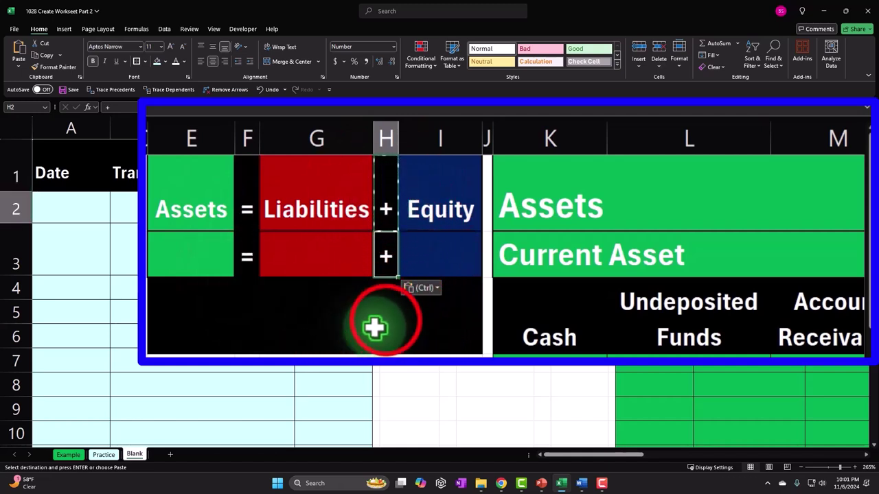
pyautogui.hotkey('ctrl', 'v')
pyautogui.click(258, 256)
pyautogui.hotkey('ctrl', 'c')
pyautogui.click(249, 288)
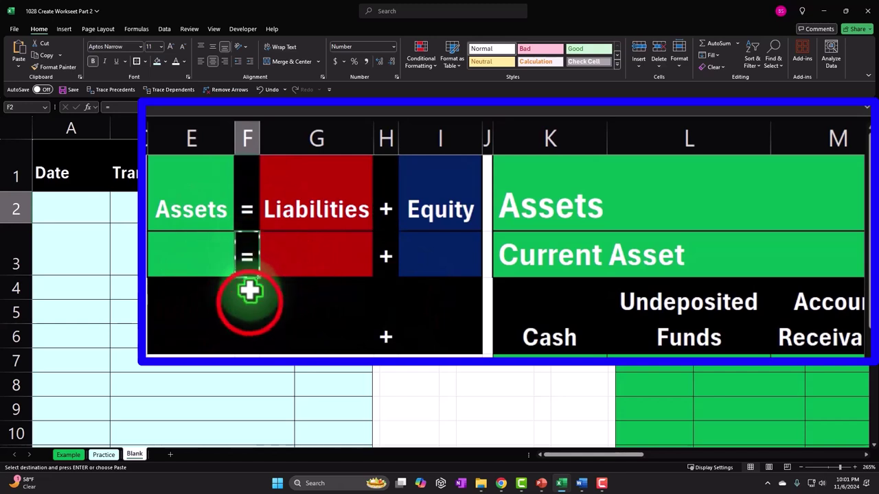
pyautogui.hotkey('ctrl', 'v')
# - Fill E4:E25 in the Assets column of the equation with the standard green color
pyautogui.click(421, 289)
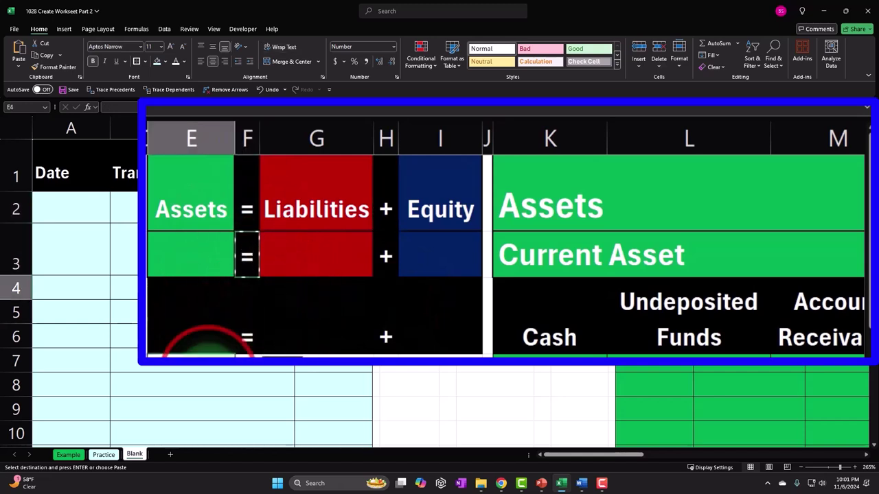
pyautogui.moveTo(421, 289); pyautogui.dragTo(421, 289)
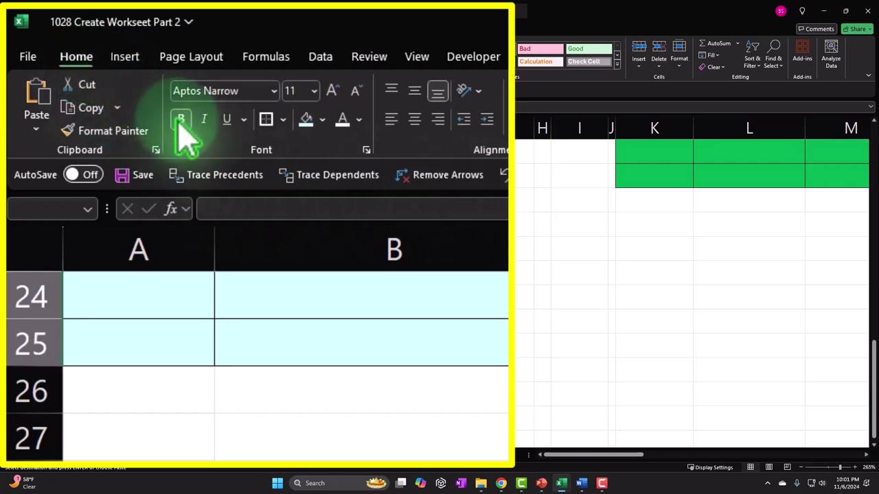
pyautogui.click(322, 120)
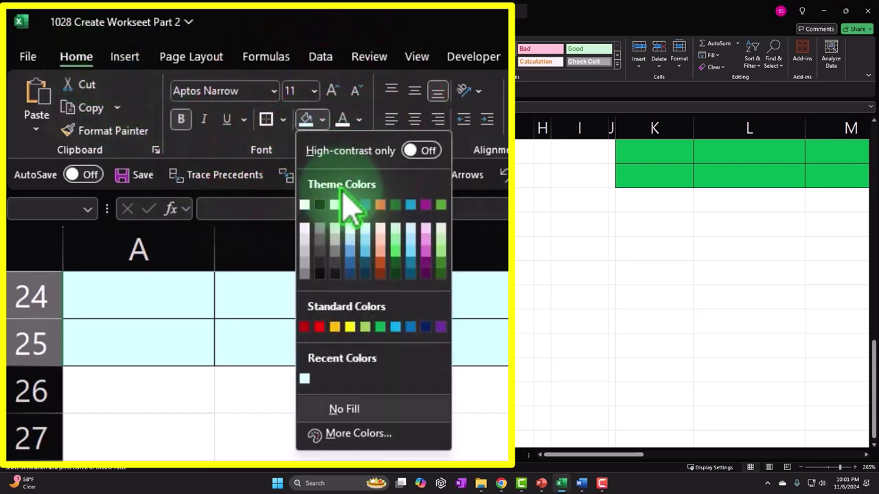
pyautogui.click(388, 322)
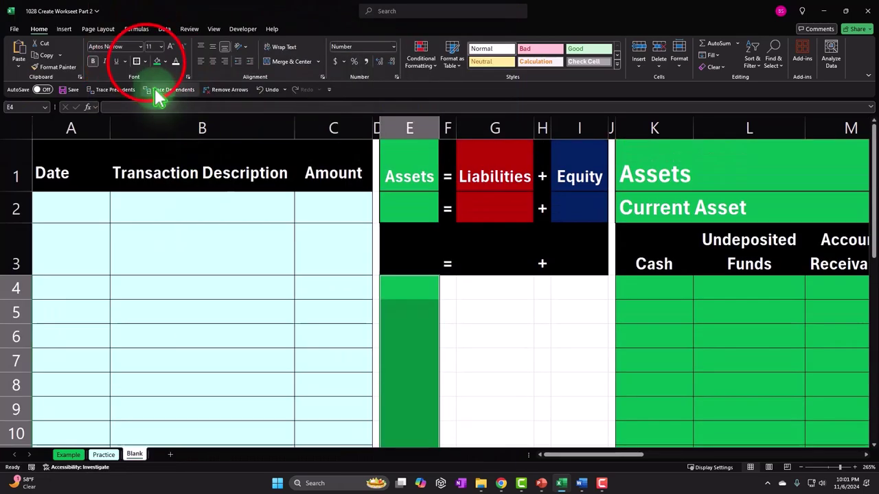
# - Add all borders to E4:E25 and fill G4:G25 in the Liabilities column with bordered standard dark red
pyautogui.click(128, 61)
pyautogui.click(180, 185)
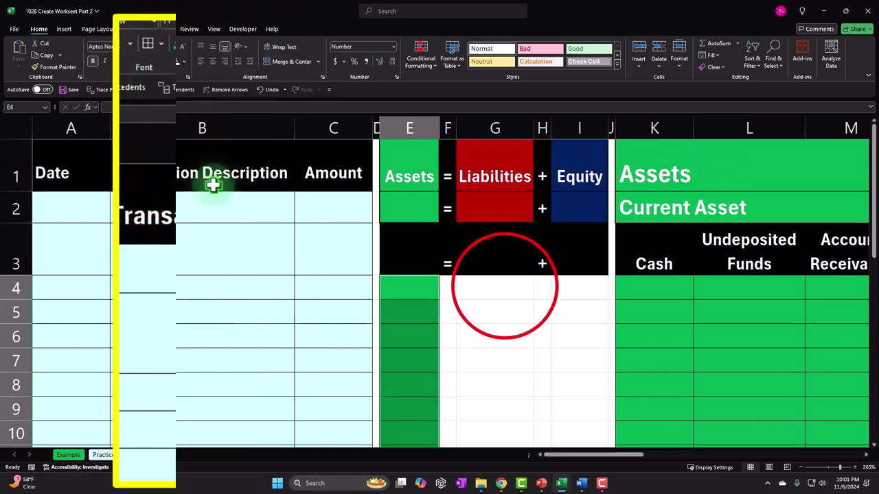
pyautogui.click(504, 287)
pyautogui.moveTo(504, 287); pyautogui.dragTo(504, 287)
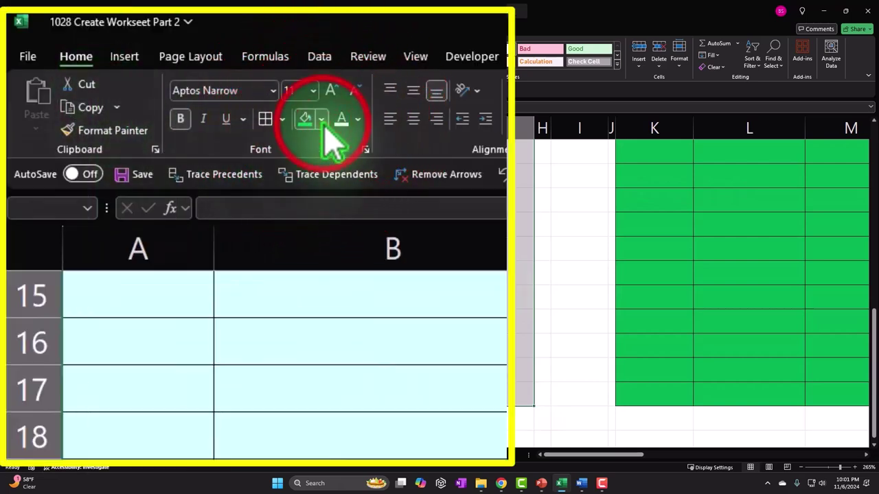
pyautogui.click(322, 120)
pyautogui.click(320, 323)
pyautogui.scroll(5, 313, 293)
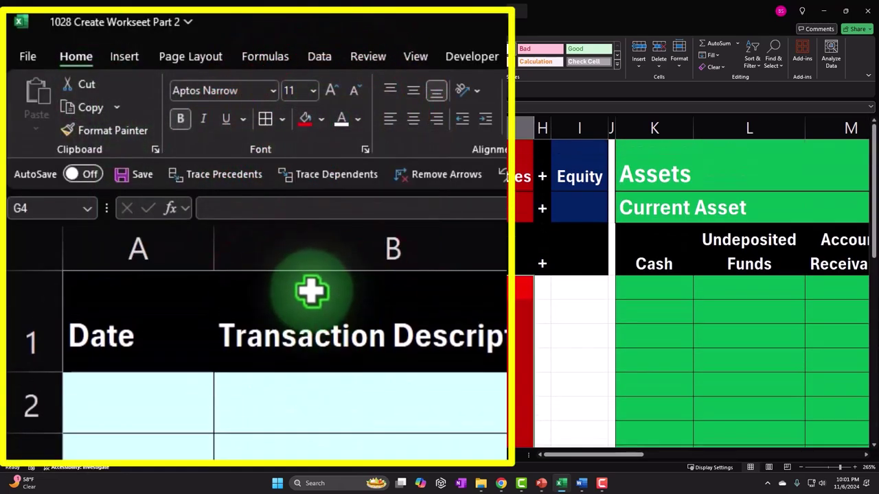
pyautogui.click(161, 39)
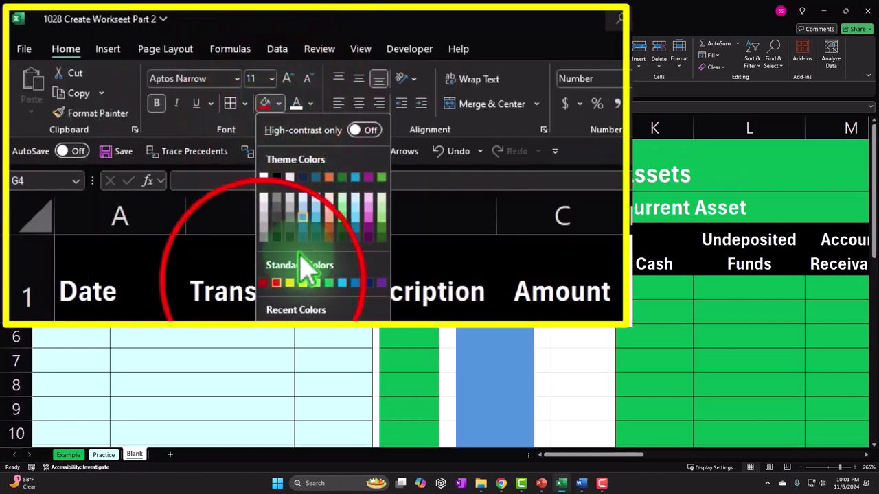
pyautogui.click(262, 282)
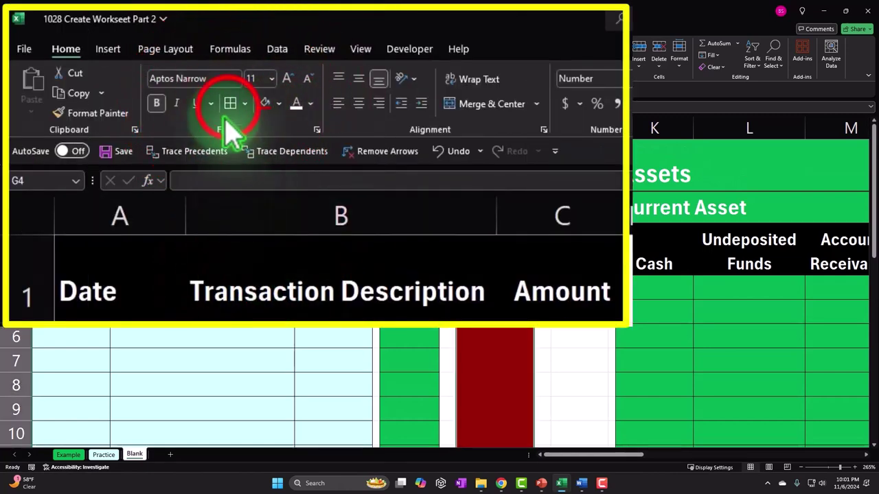
# - Fill I4:I25 in the Equity column of the equation with standard dark blue and add all borders
pyautogui.moveTo(579, 304); pyautogui.dragTo(567, 403)
pyautogui.click(328, 121)
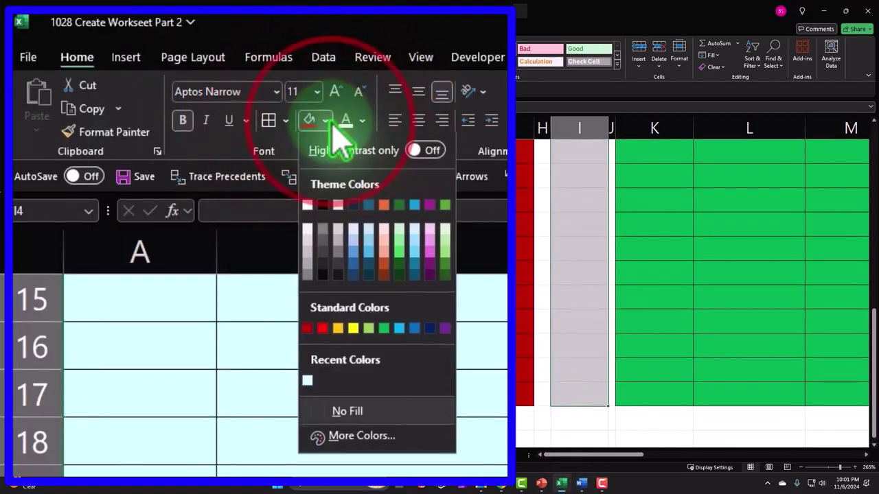
pyautogui.click(429, 331)
pyautogui.scroll(5, 363, 212)
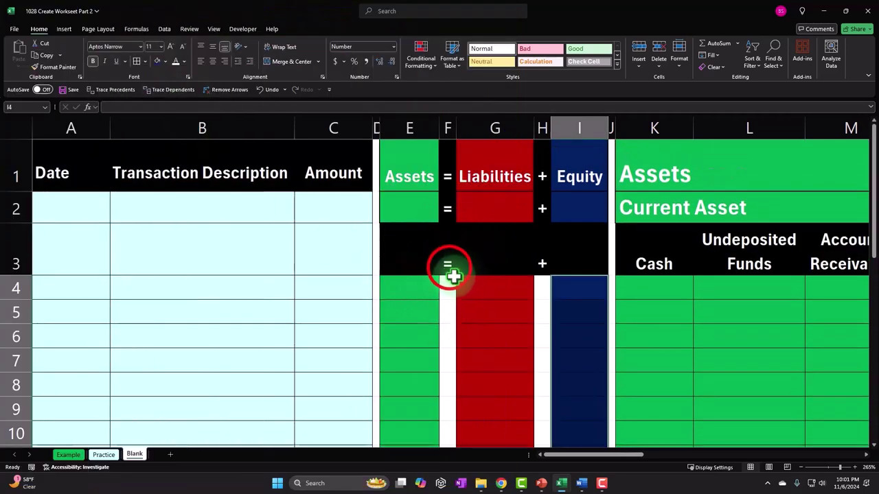
# - Copy the equals sign from F3 down into F4:F25
pyautogui.click(450, 272)
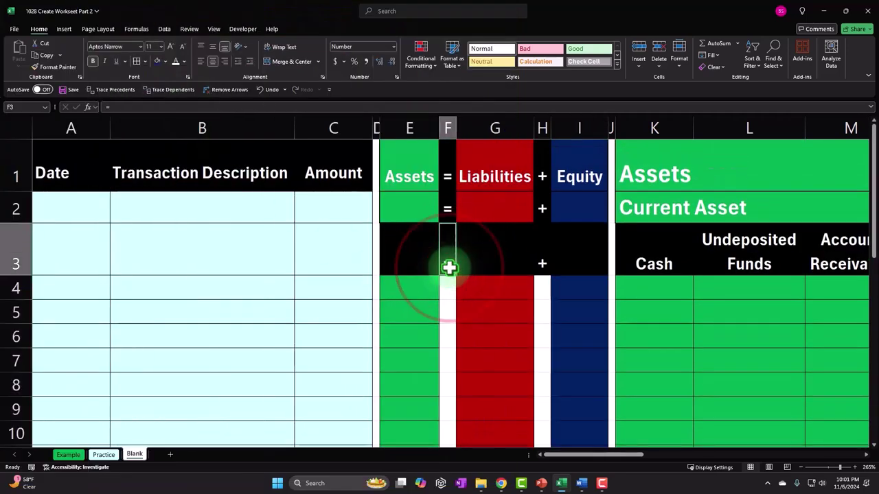
pyautogui.hotkey('ctrl', 'c')
pyautogui.moveTo(451, 288); pyautogui.dragTo(425, 403)
pyautogui.hotkey('ctrl', 'v')
pyautogui.scroll(5, 490, 295)
# - Copy the plus sign from H3 down into H4:H25
pyautogui.click(561, 216)
pyautogui.hotkey('ctrl', 'c')
pyautogui.moveTo(561, 241); pyautogui.dragTo(552, 407)
pyautogui.hotkey('ctrl', 'v')
pyautogui.scroll(5, 555, 385)
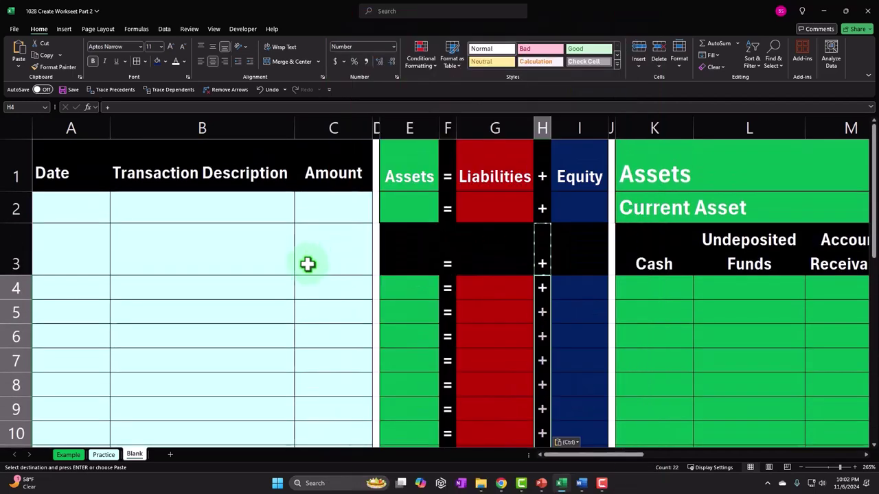
# - Copy the Date, Transaction Description and Amount headings from A1:C1 to row 3 and clear the contents of A1:C1
pyautogui.moveTo(87, 172); pyautogui.dragTo(307, 160)
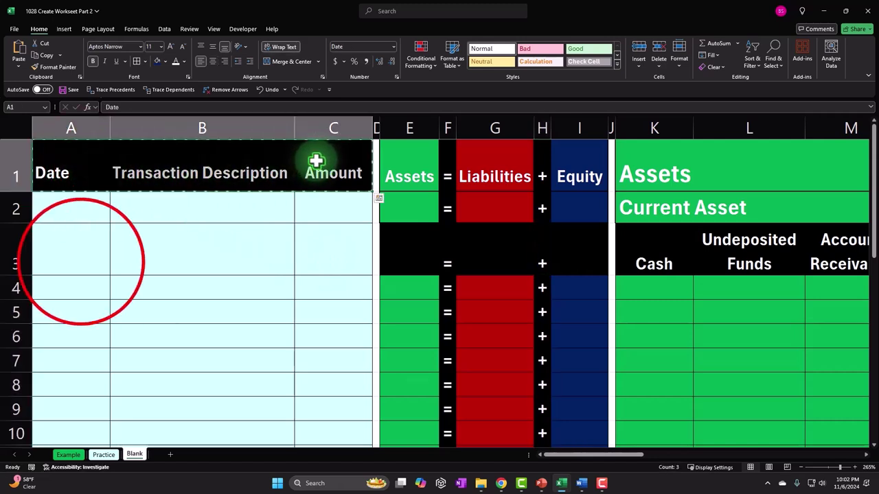
pyautogui.click(81, 261)
pyautogui.hotkey('ctrl', 'v')
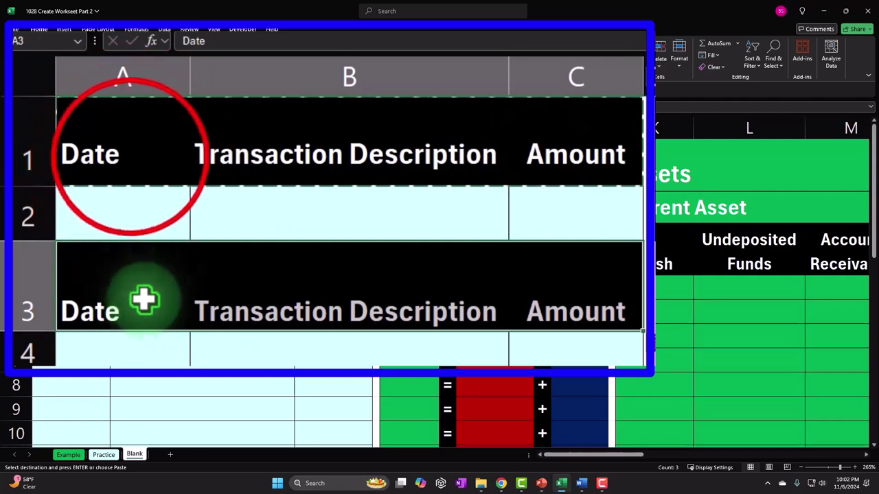
pyautogui.moveTo(129, 161); pyautogui.dragTo(529, 157)
pyautogui.press('Delete')
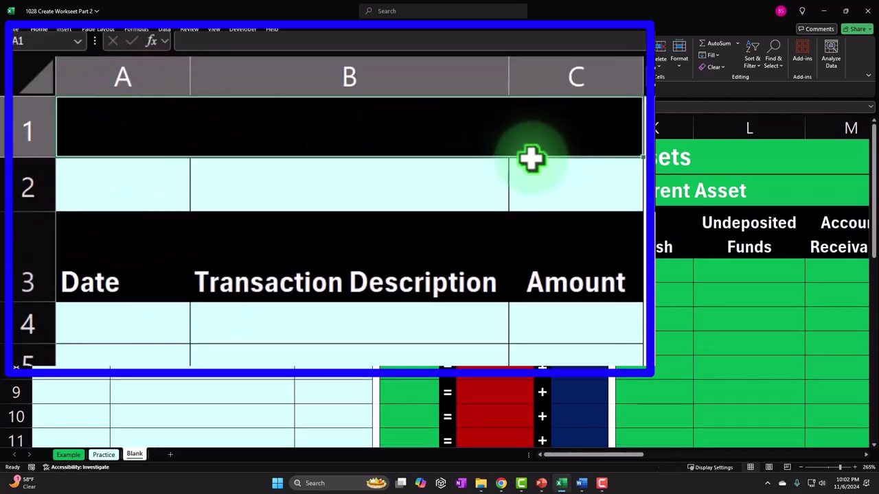
# - Fill A1:C2 above the transaction headings with black
pyautogui.moveTo(133, 134); pyautogui.dragTo(544, 188)
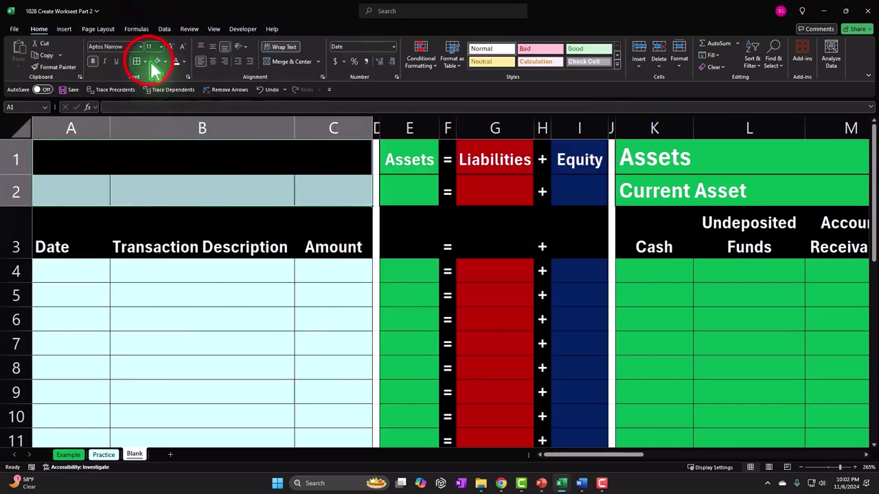
pyautogui.click(146, 62)
pyautogui.click(145, 61)
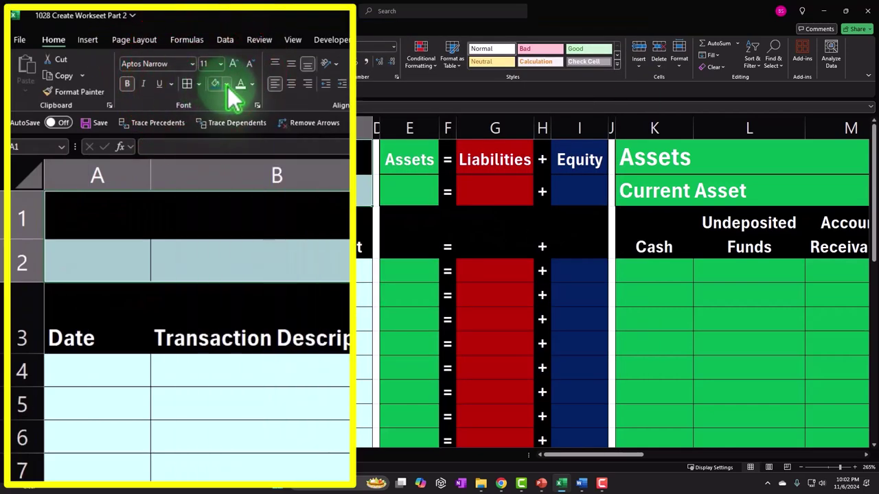
pyautogui.click(229, 85)
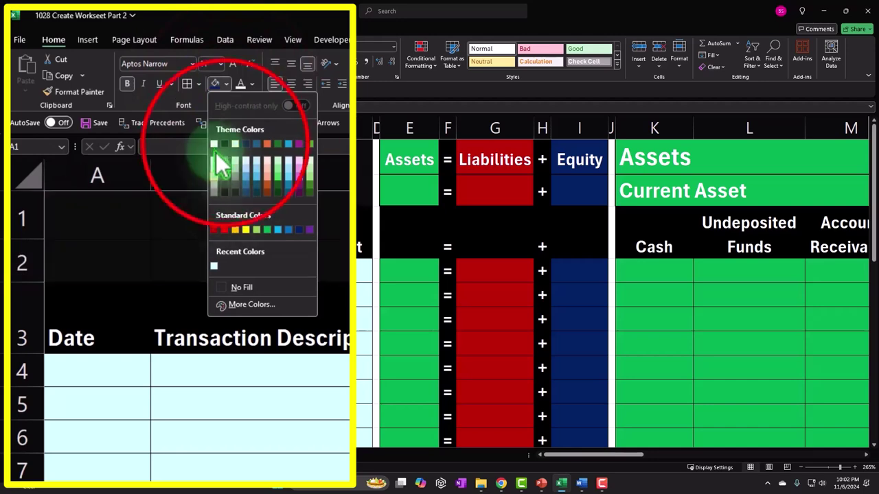
pyautogui.click(229, 145)
pyautogui.click(202, 222)
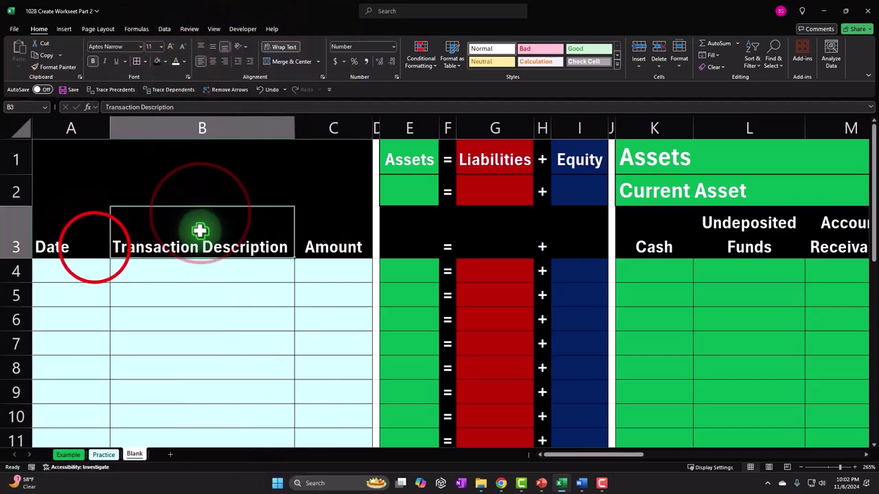
pyautogui.moveTo(92, 248); pyautogui.dragTo(261, 247)
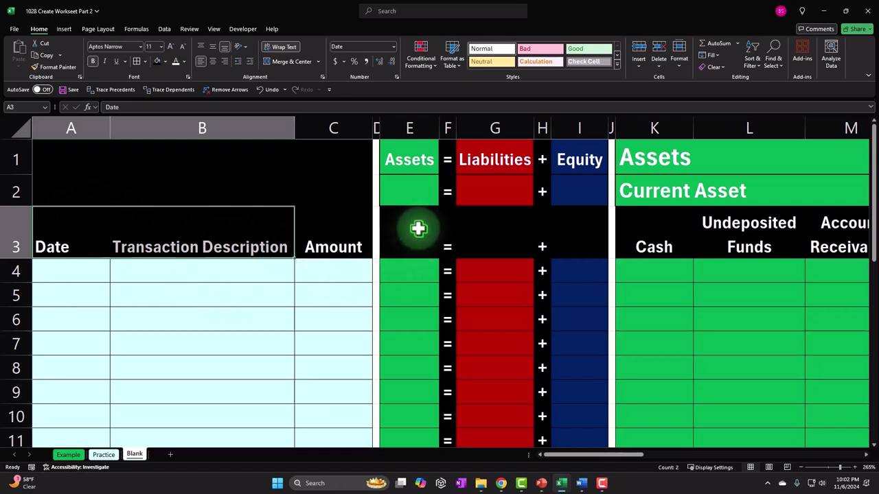
# - Copy the Assets = Liabilities + Equity headings from E1:I1 to row 2 and clear the contents of E1:I1
pyautogui.click(424, 159)
pyautogui.moveTo(424, 159); pyautogui.dragTo(556, 159)
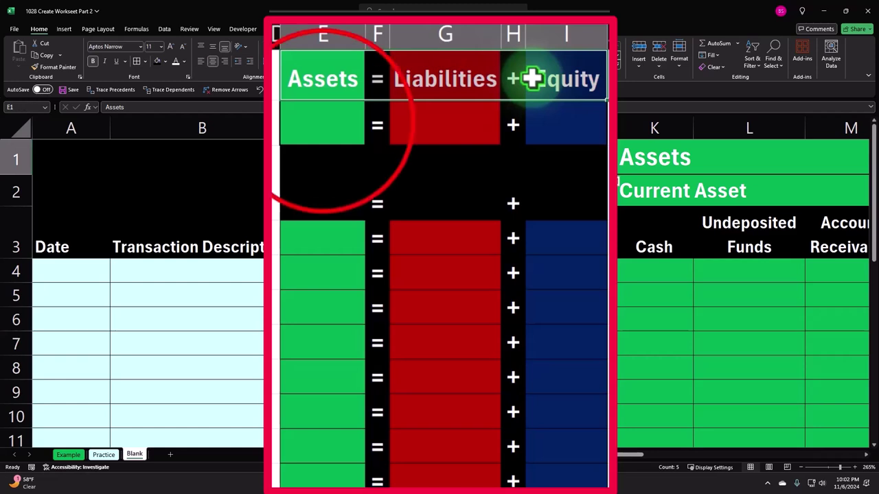
pyautogui.hotkey('ctrl', 'c')
pyautogui.click(323, 121)
pyautogui.hotkey('ctrl', 'v')
pyautogui.moveTo(326, 81); pyautogui.dragTo(534, 62)
pyautogui.press('Delete')
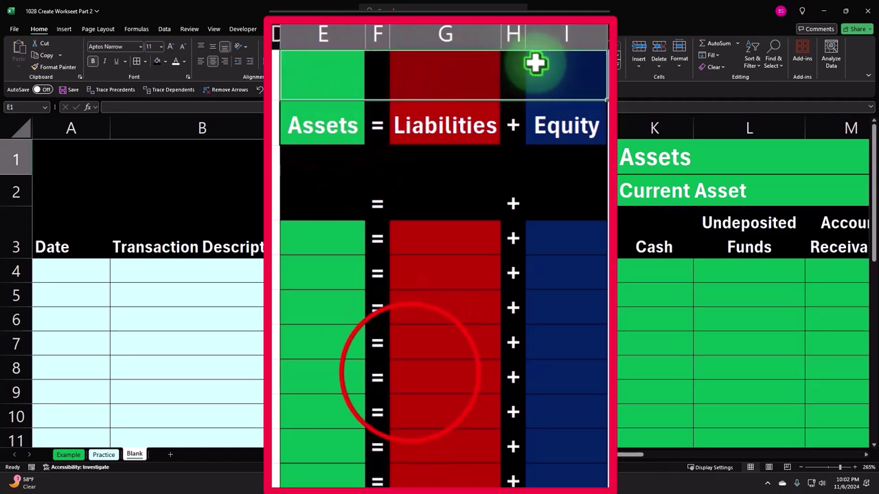
pyautogui.click(410, 373)
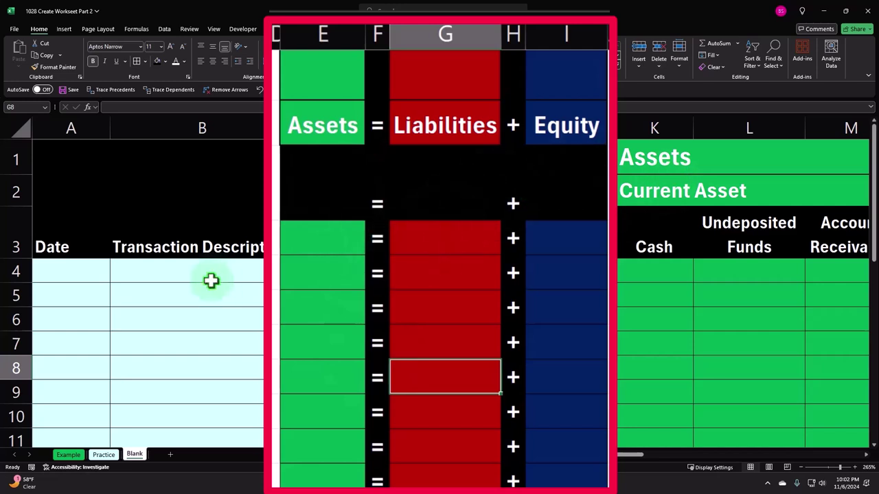
pyautogui.moveTo(76, 271); pyautogui.dragTo(296, 276)
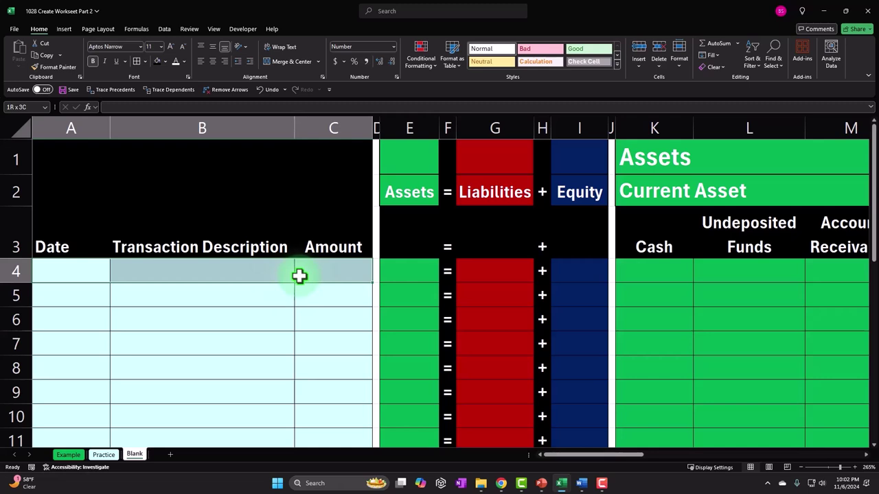
pyautogui.moveTo(642, 272); pyautogui.dragTo(792, 271)
pyautogui.click(755, 458)
pyautogui.moveTo(755, 458); pyautogui.dragTo(573, 457)
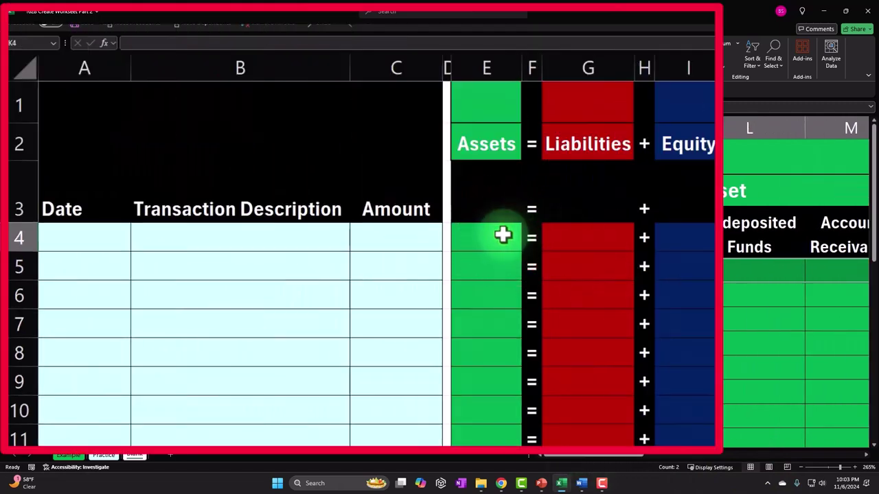
pyautogui.moveTo(504, 234); pyautogui.dragTo(668, 235)
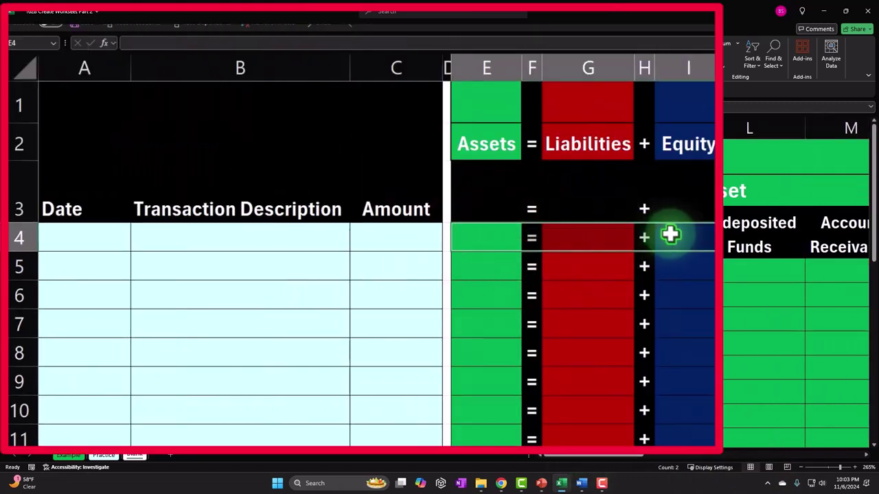
pyautogui.click(82, 274)
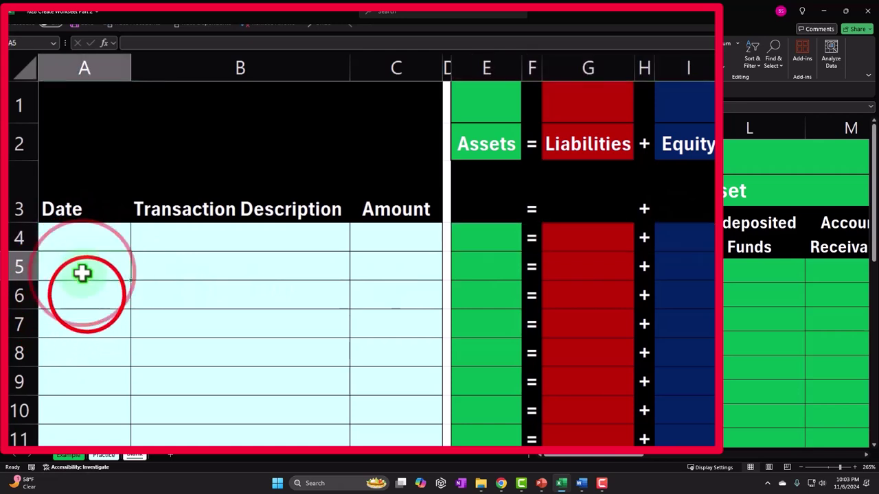
pyautogui.click(93, 325)
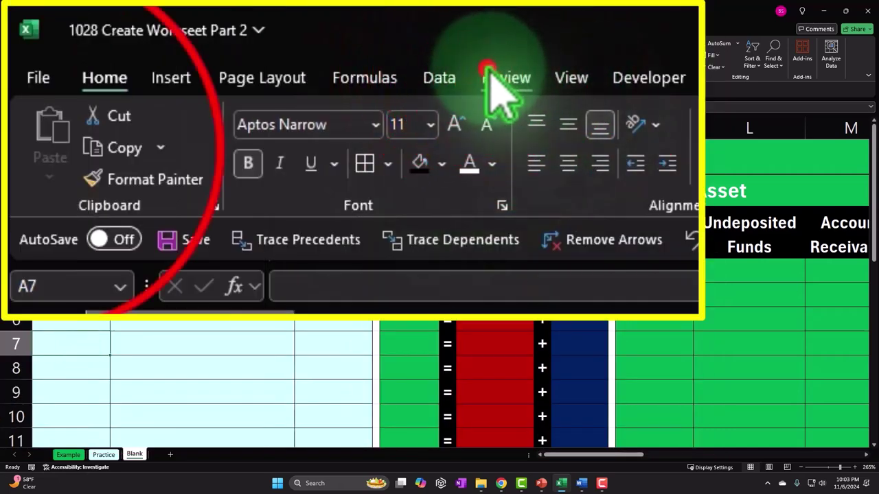
# - Spell-check the Blank sheet, changing Balanace to Balance and Furneture to Furniture
pyautogui.click(491, 77)
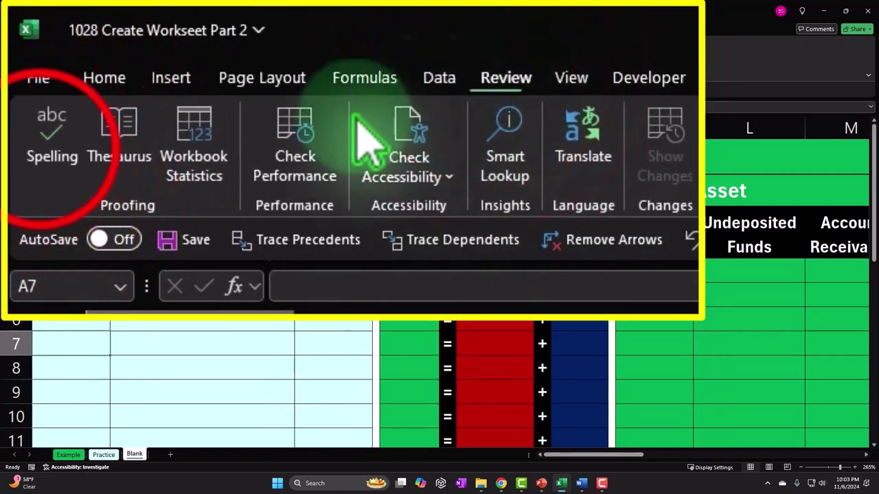
pyautogui.click(19, 55)
pyautogui.click(426, 267)
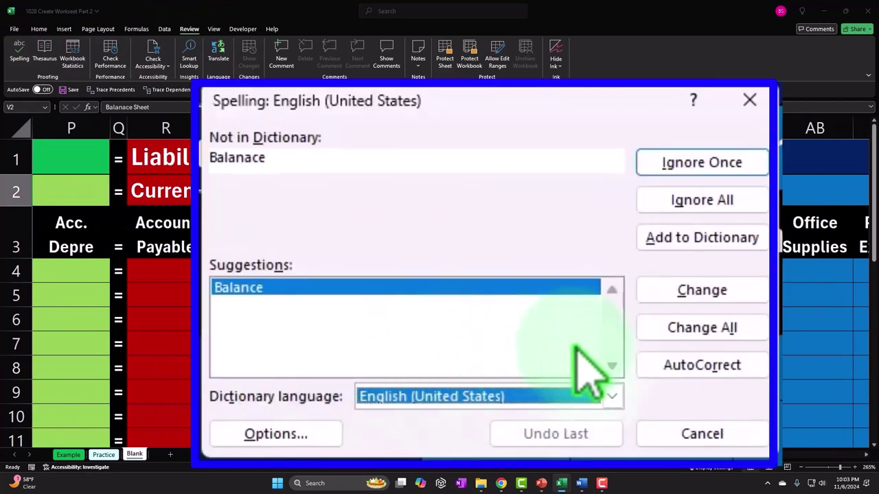
pyautogui.click(660, 299)
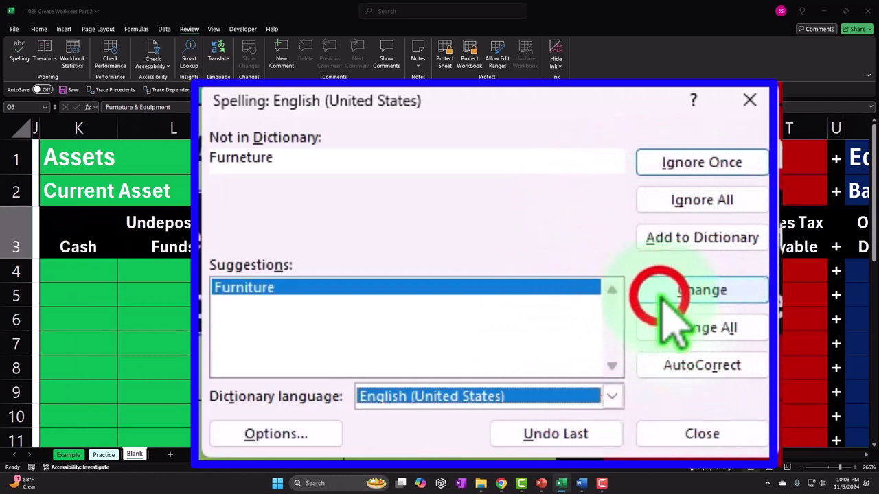
pyautogui.click(660, 297)
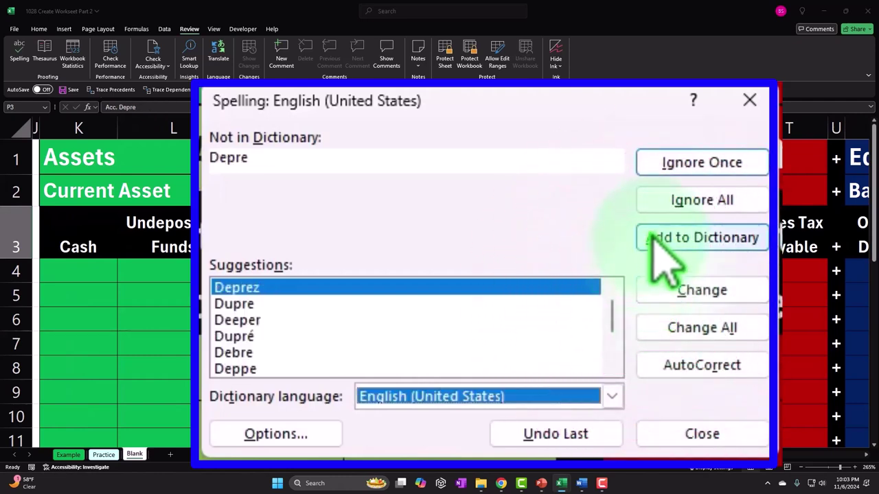
# - Ignore all occurrences of Depre, change Telephine to Telephone and finish the spell check
pyautogui.click(745, 206)
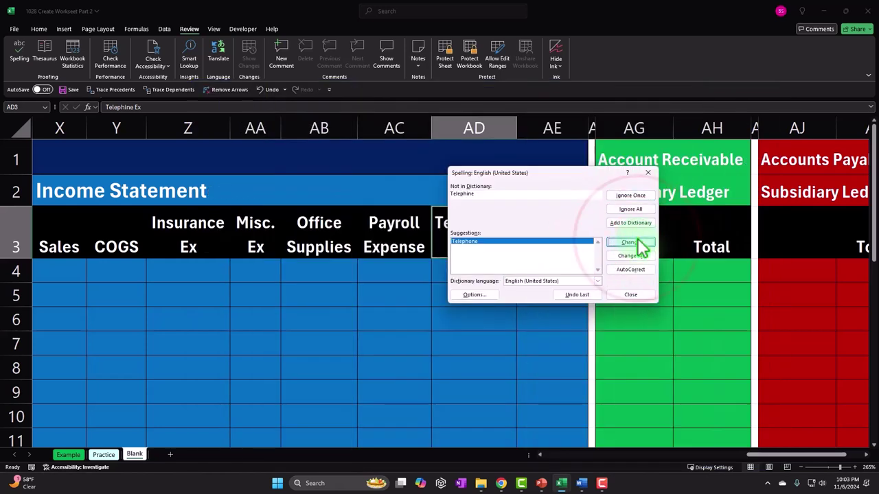
pyautogui.click(636, 244)
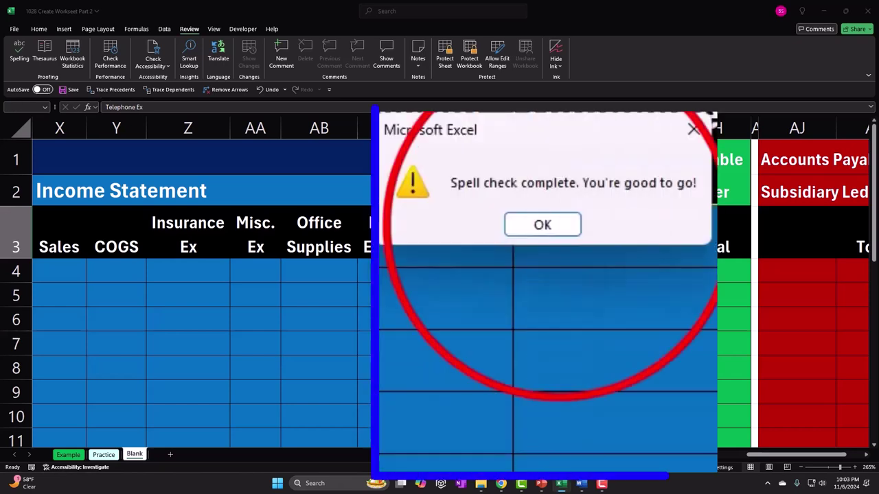
pyautogui.click(458, 306)
pyautogui.click(457, 305)
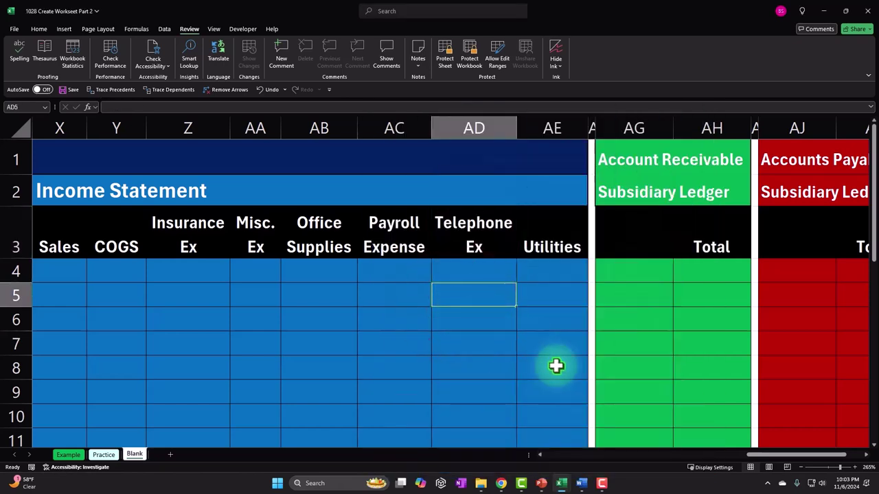
pyautogui.moveTo(778, 459); pyautogui.dragTo(555, 456)
pyautogui.click(230, 306)
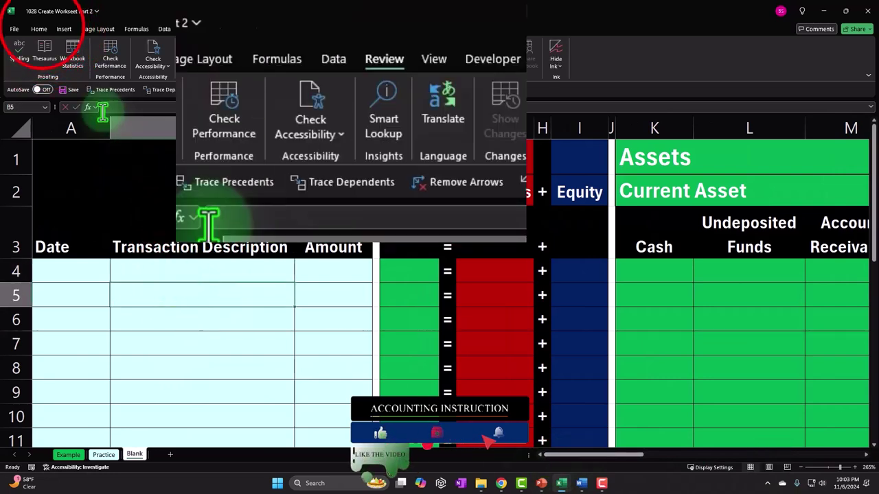
pyautogui.click(39, 29)
pyautogui.click(149, 275)
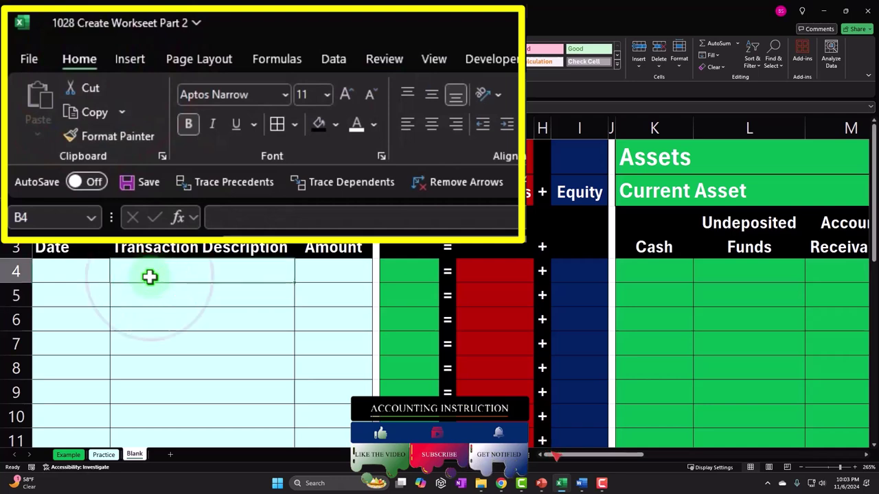